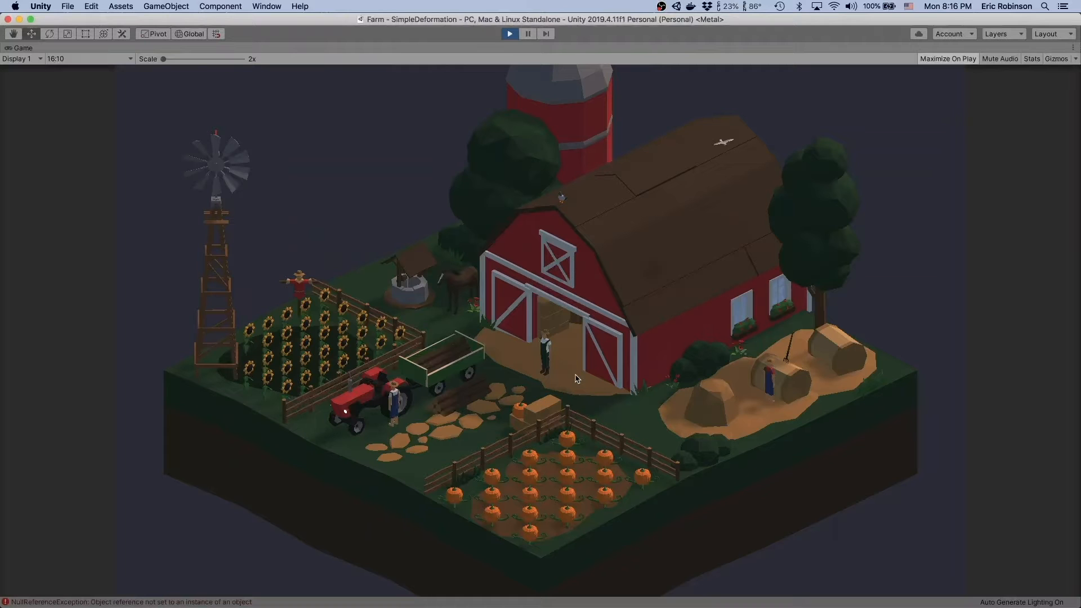
- Stop playing the Farm scene and open the Koreography Editor as a floating window over the scene
key("super+p")
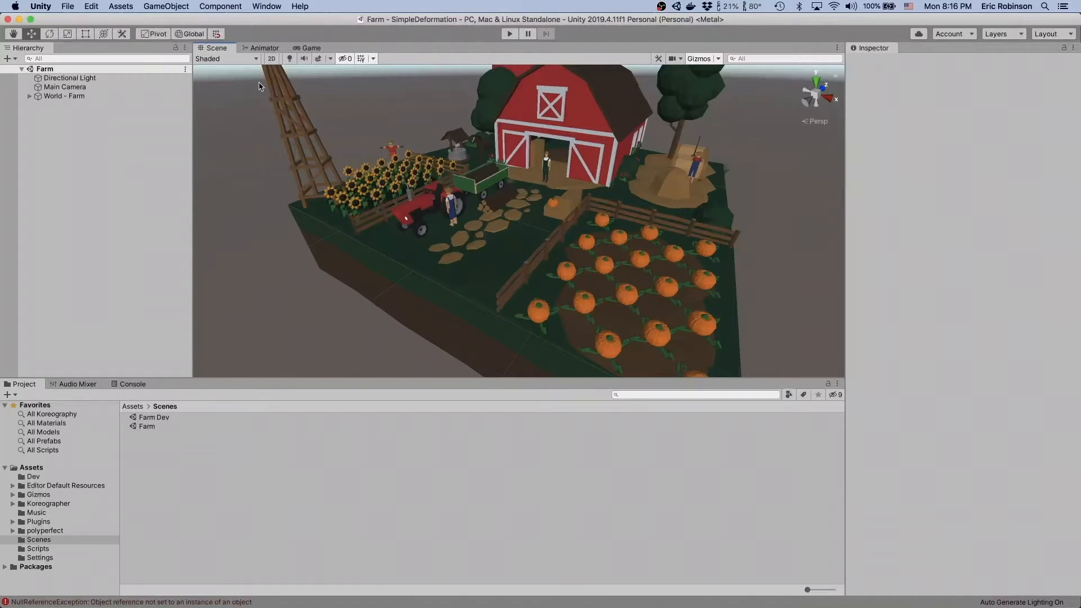
left_click(86, 125)
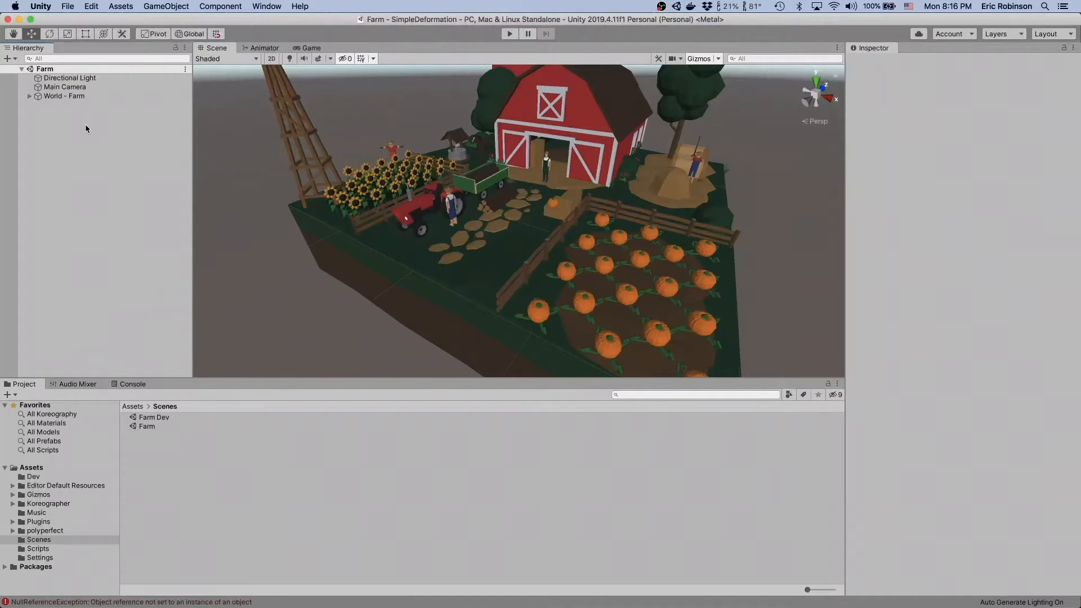
left_click(264, 6)
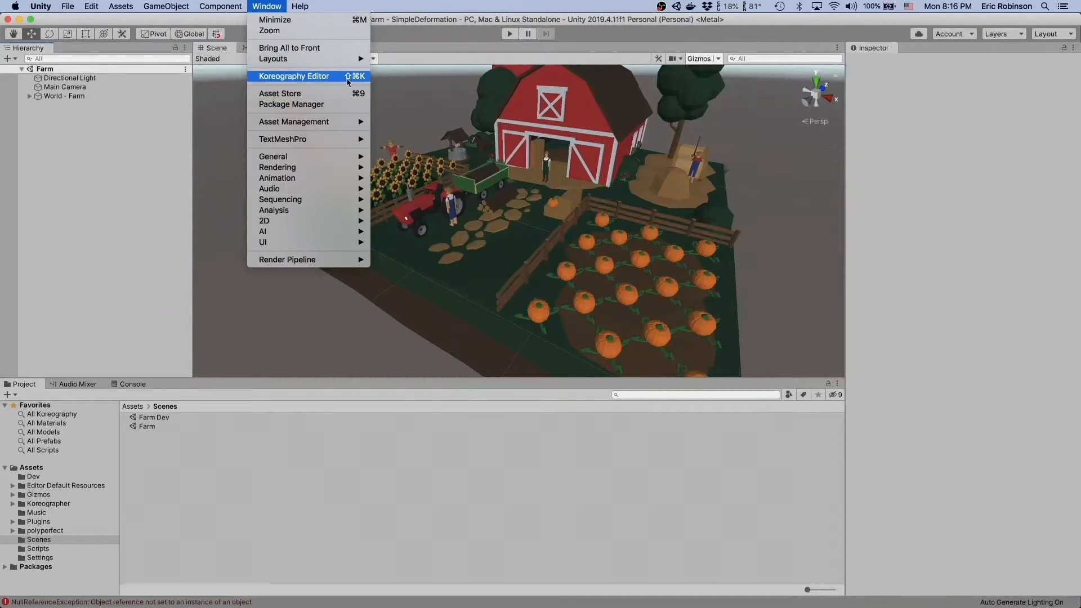
left_click(348, 79)
left_click_drag(543, 55, 518, 78)
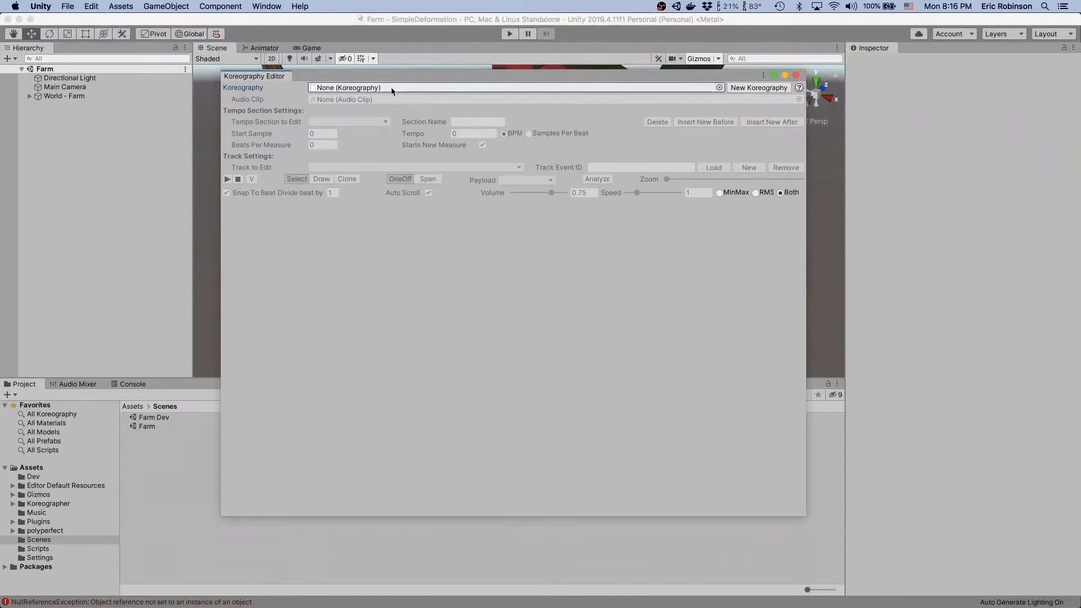
- Create a new Koreography asset named SkeletonMarchKoreo.asset in the Music folder
left_click(758, 87)
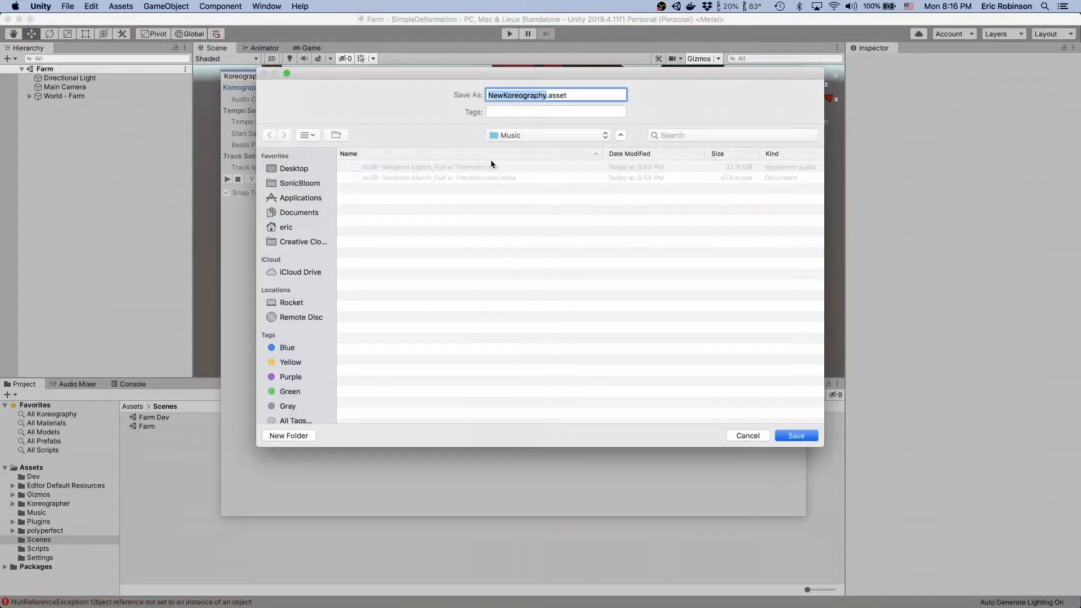
left_click(433, 169)
left_click(513, 100)
key("BackSpace")
key("BackSpace")
key("BackSpace")
key("BackSpace")
key("BackSpace")
key("BackSpace")
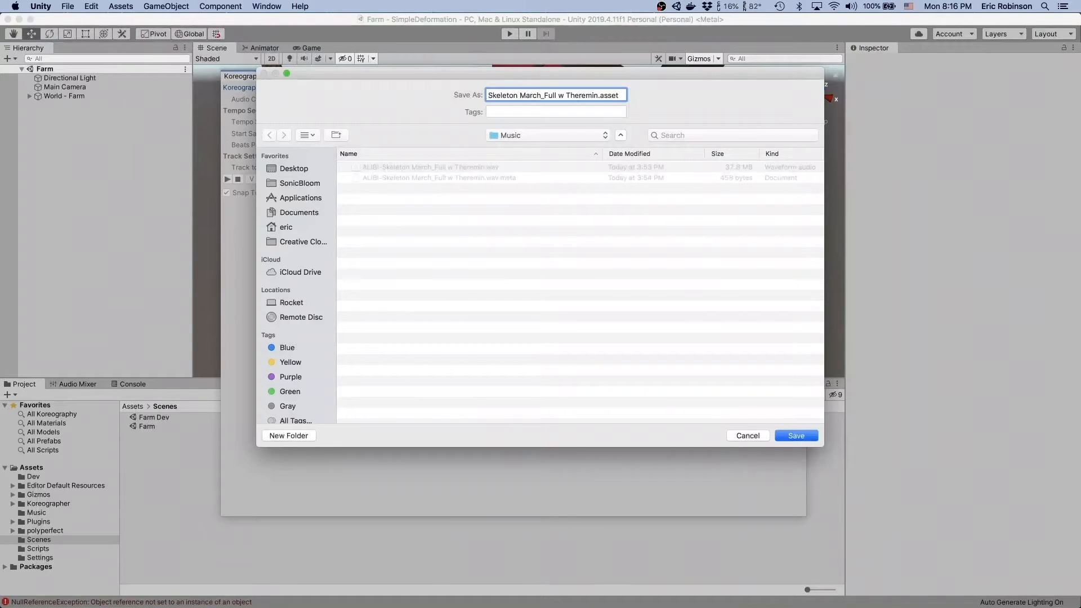
key("BackSpace")
key("alt+shift+Right")
key("alt+shift+Right")
key("alt+shift+Right")
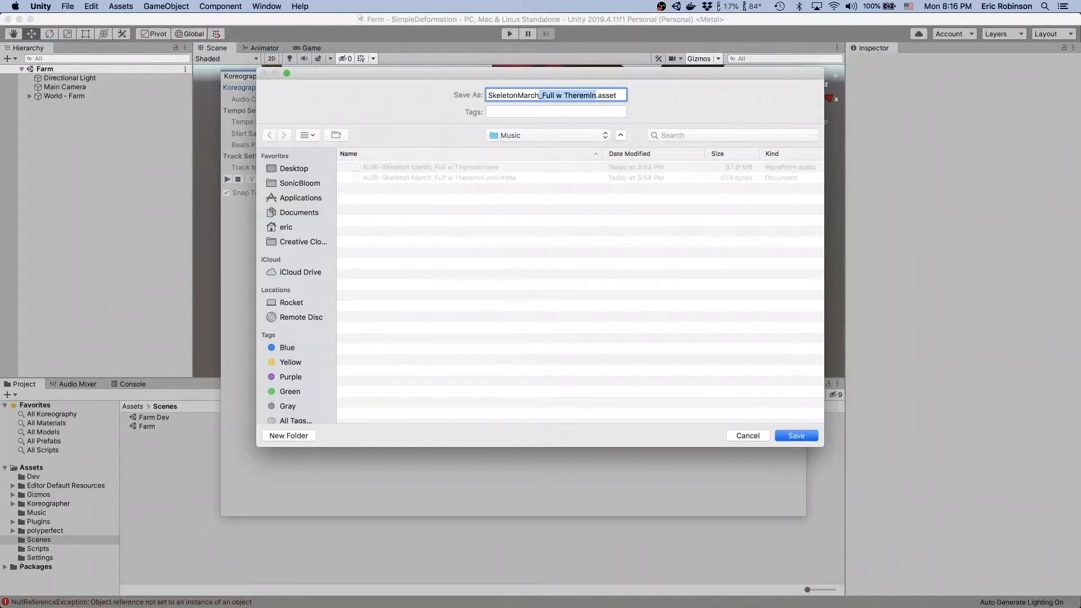
type("Koreo")
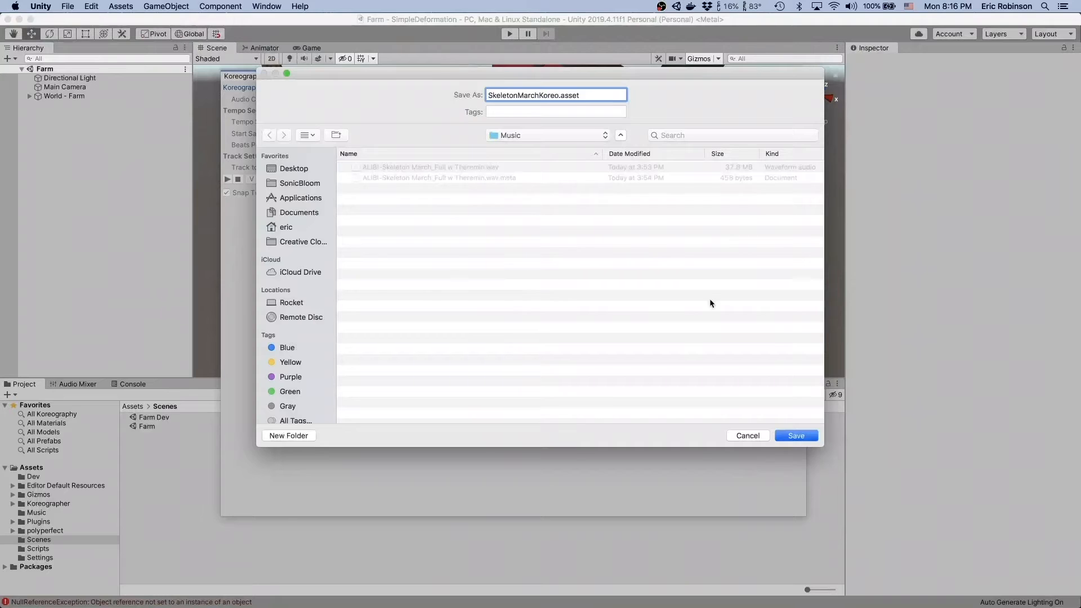
left_click(807, 441)
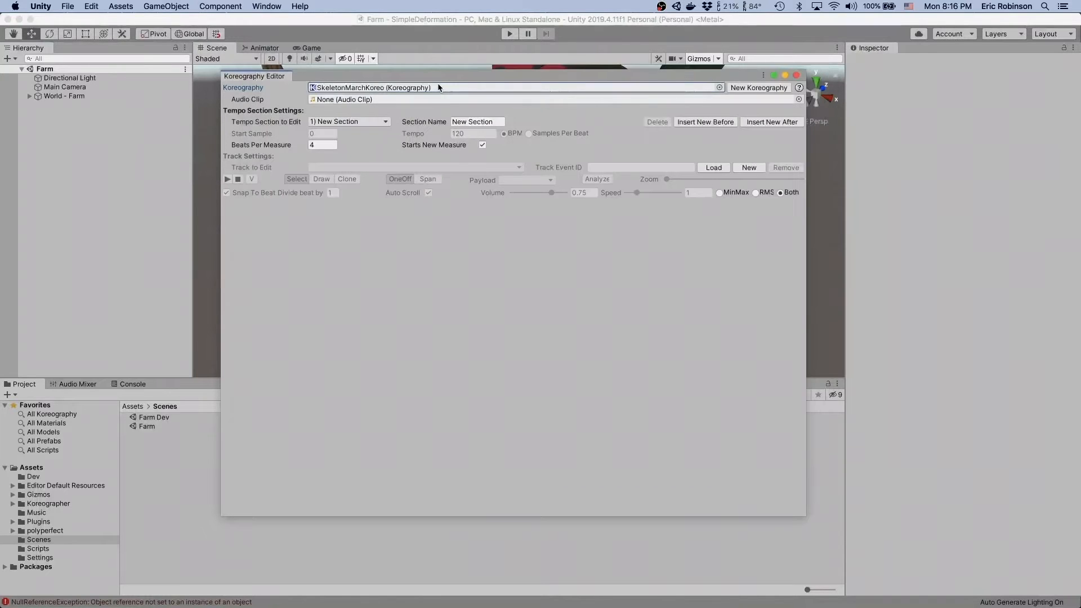
- Assign the ALIBI-Skeleton March_Full w Theremin audio clip to the new Koreography
left_click(799, 100)
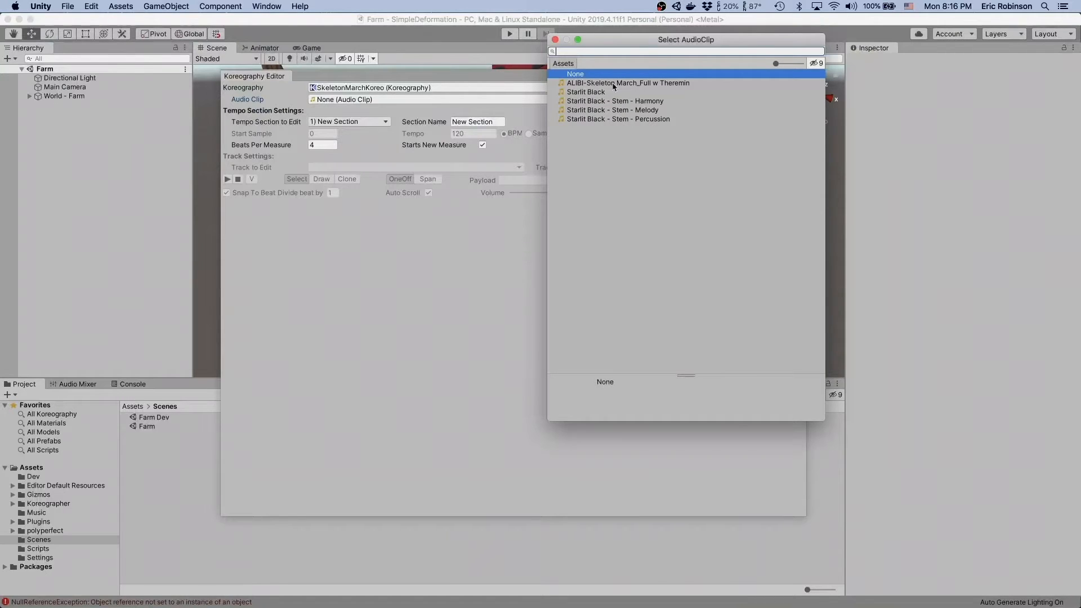
left_click(651, 86)
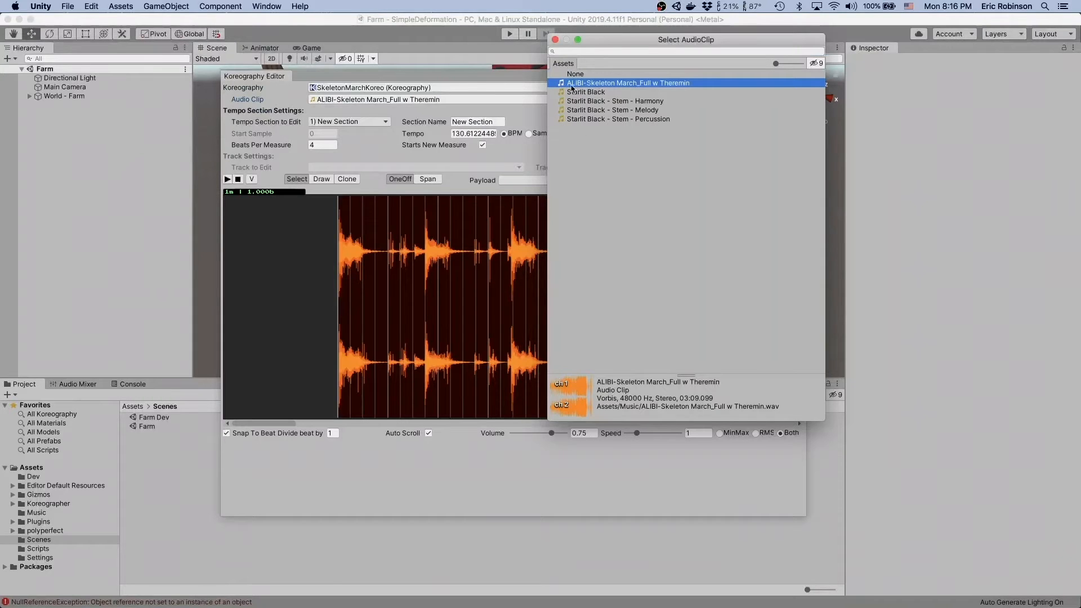
left_click(555, 40)
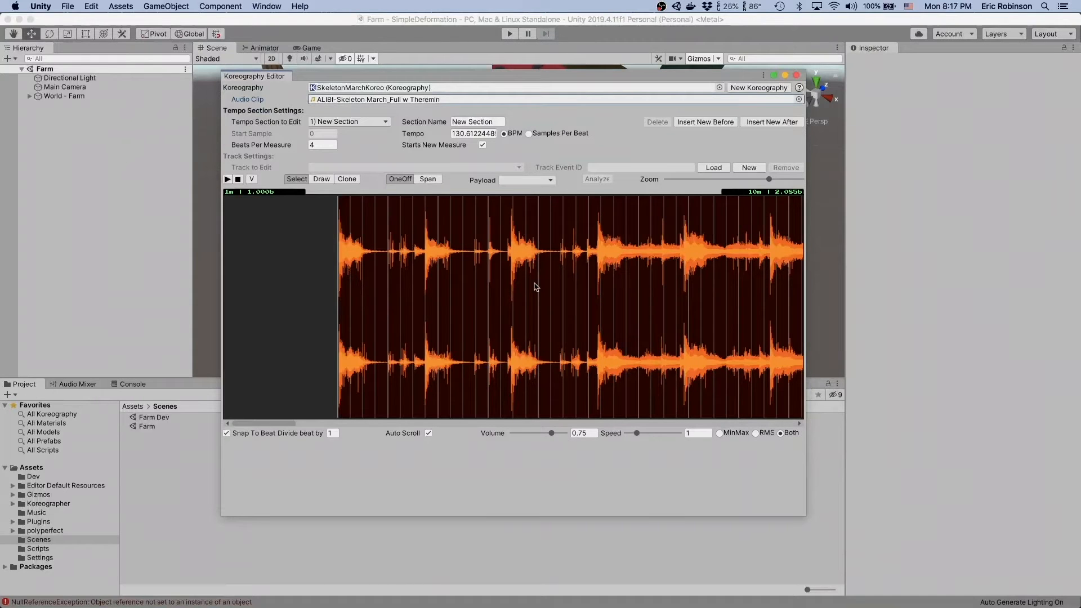
- Examine the clip's waveform against the beat lines, including a close look at the gap before the first sound
scroll(535, 286, "right", 5)
scroll(536, 287, "right", 15)
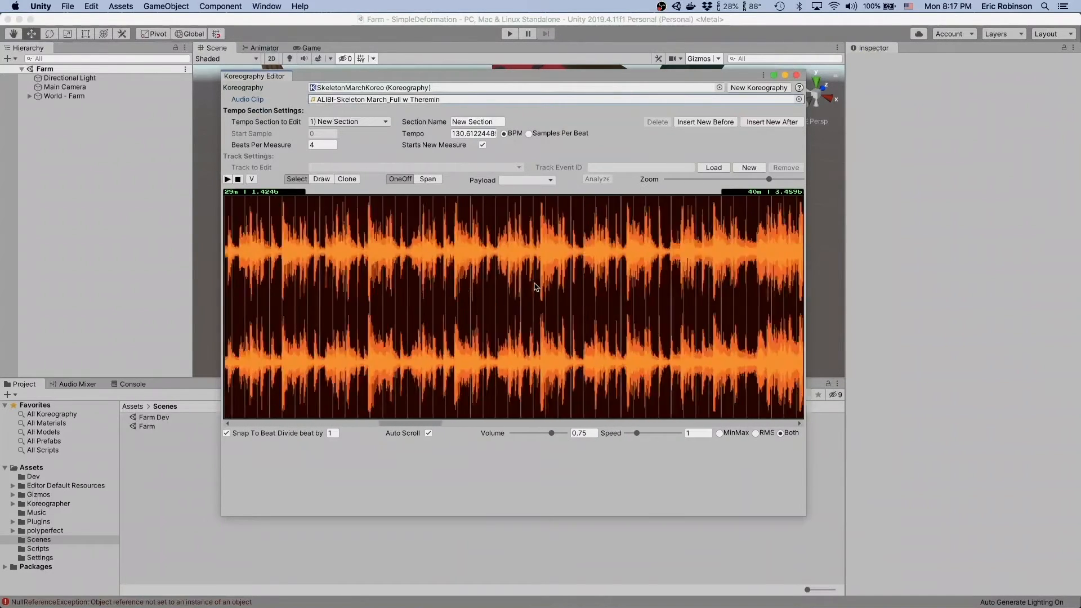
scroll(536, 287, "left", 15)
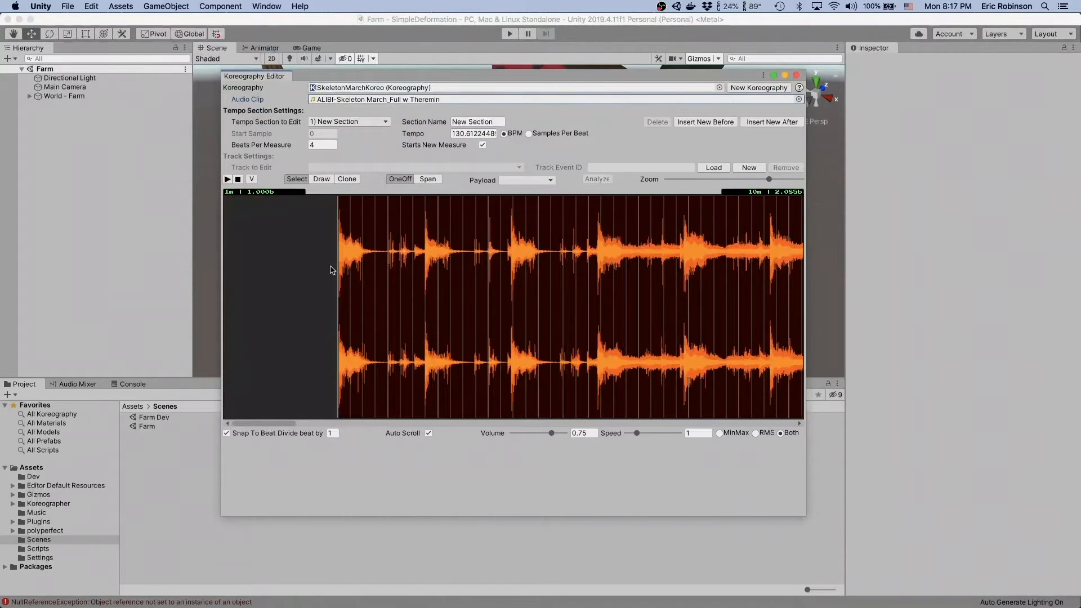
scroll(394, 302, "up", 3)
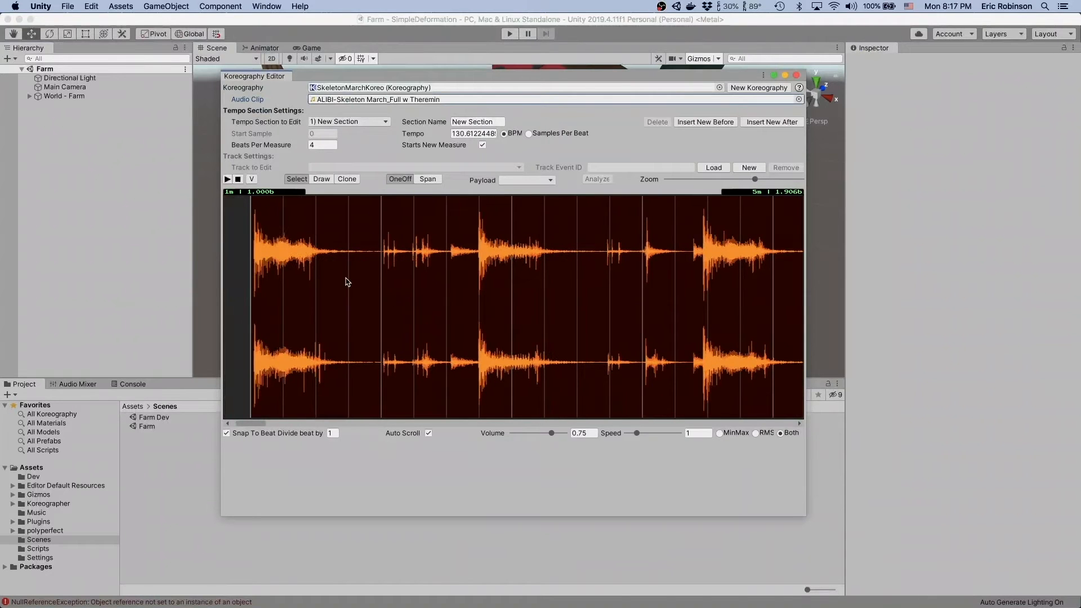
scroll(368, 281, "down", 5)
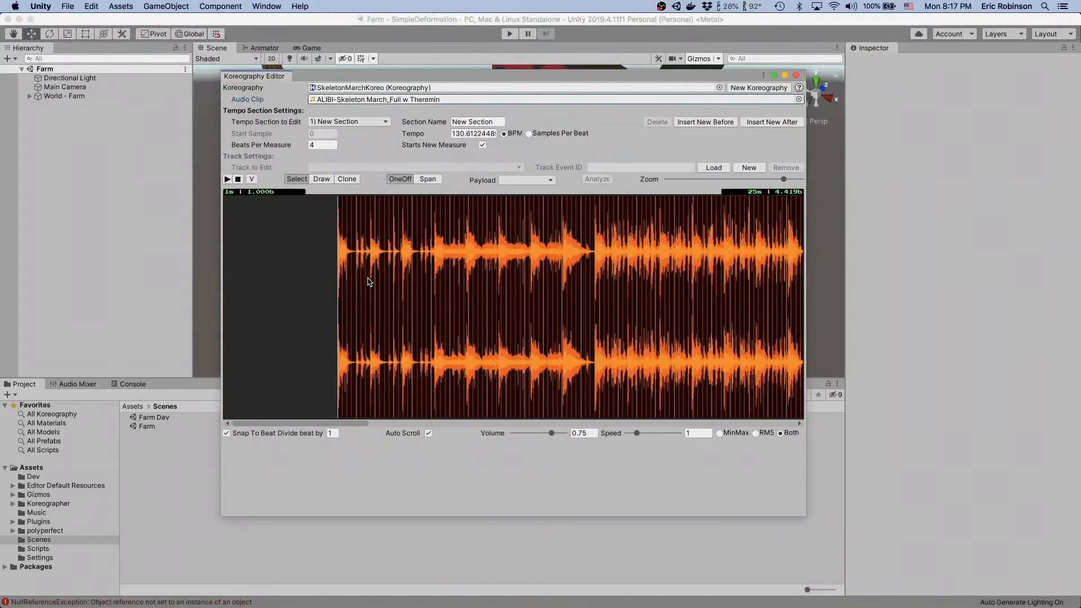
scroll(369, 281, "up", 5)
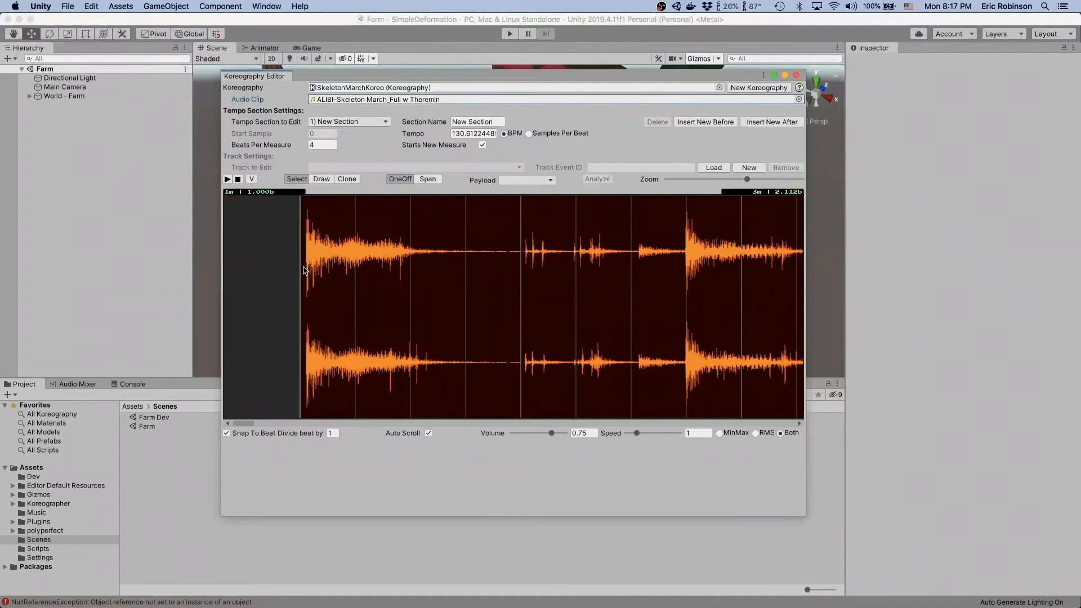
scroll(304, 271, "up", 1)
scroll(299, 255, "up", 1)
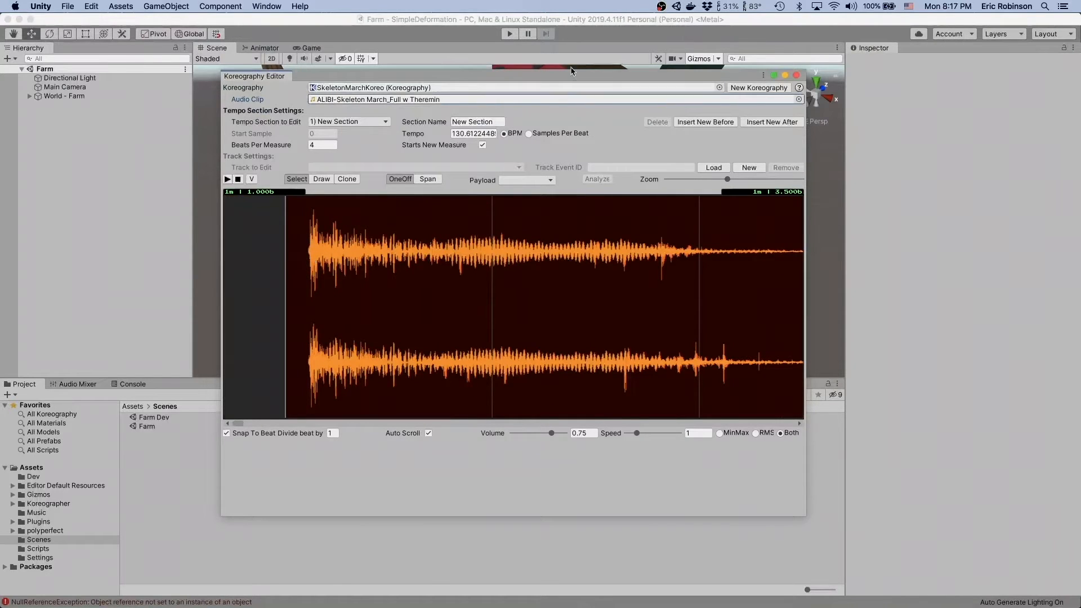
- Rename the first tempo section as Silence
left_click(464, 124)
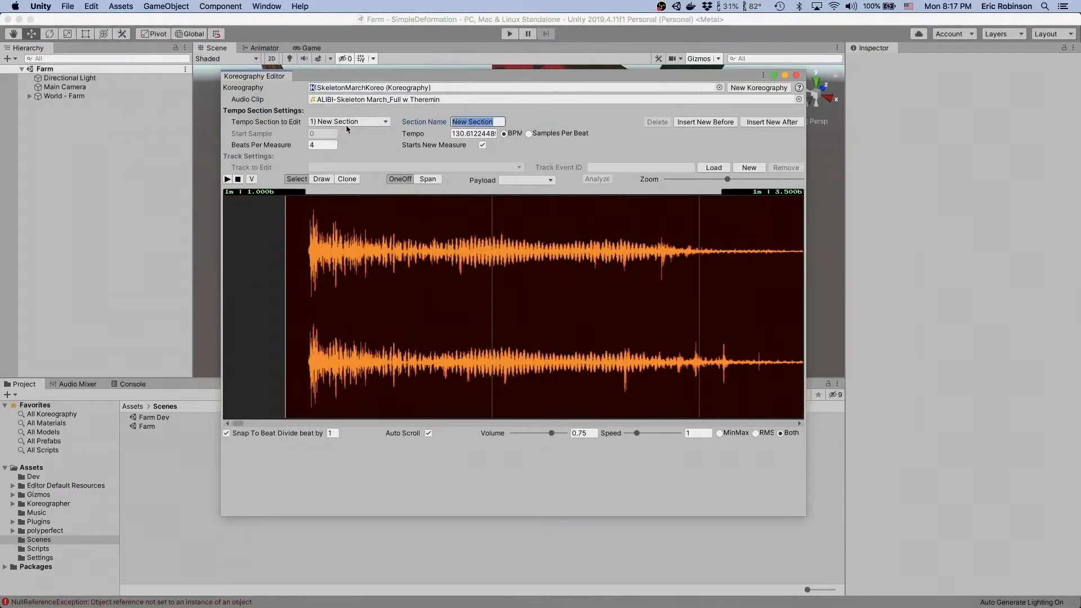
type("Se")
type("lence")
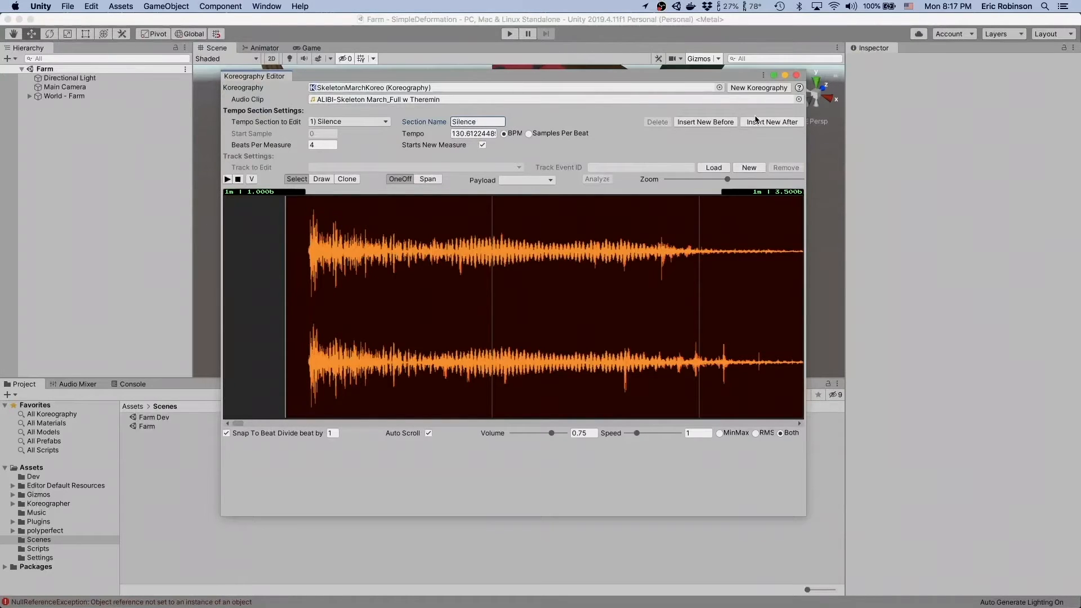
- Insert a new tempo section after Silence and name it Song
left_click(774, 122)
left_click(471, 124)
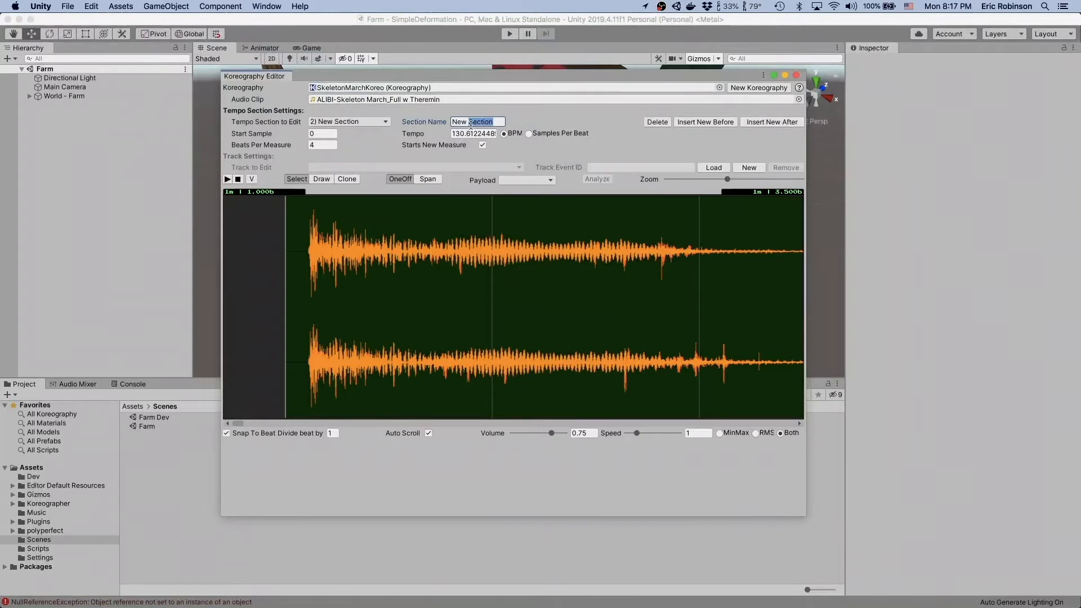
type("Song")
- Set the Song section's start sample to 2507, where the first sound of the waveform begins
left_click(323, 133)
mouse_move(248, 135)
left_mouse_down()
mouse_move(1079, 162)
mouse_move(1078, 120)
left_mouse_up()
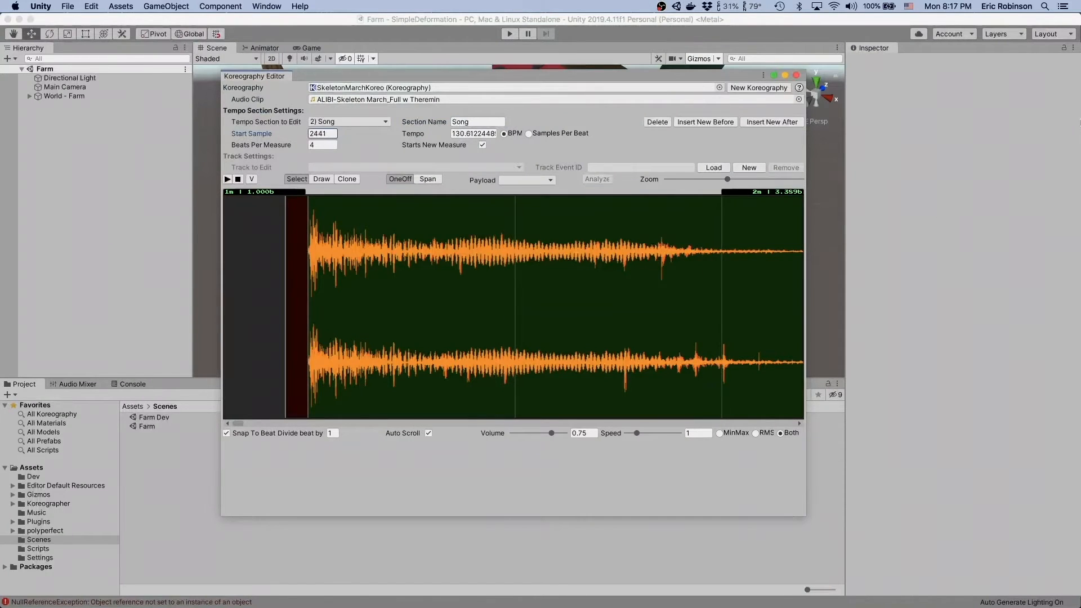
scroll(302, 262, "up", 10)
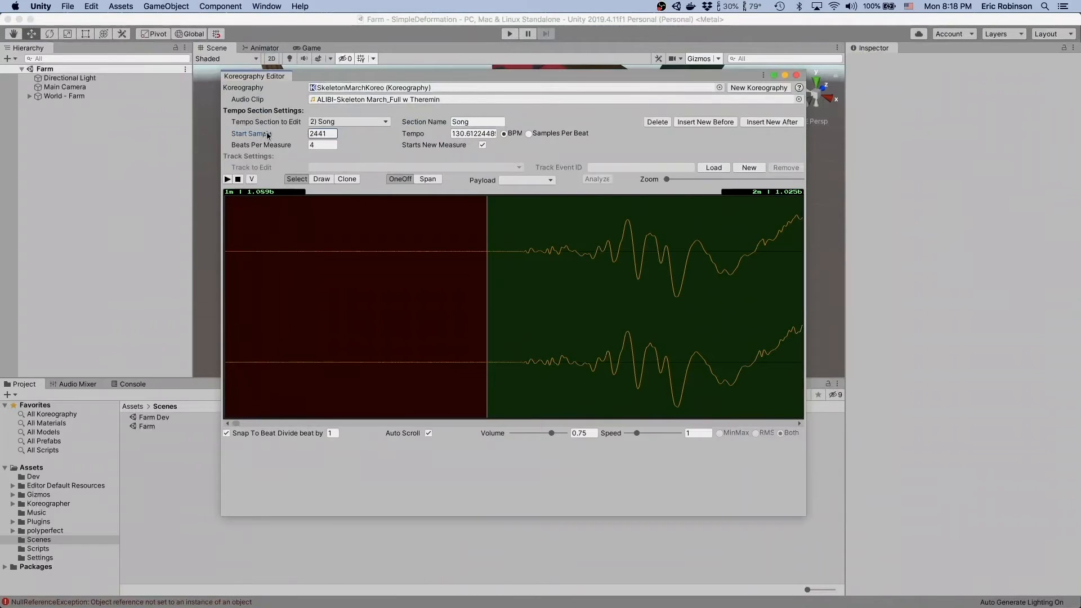
left_click_drag(262, 140, 300, 137)
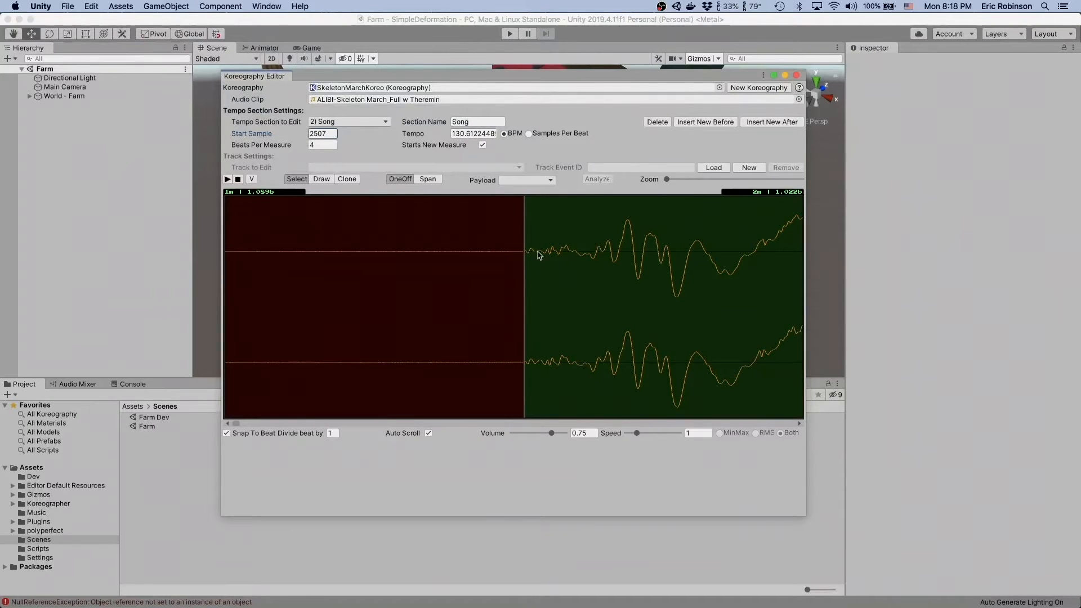
- Set the Song section's tempo to 76 BPM
scroll(557, 277, "down", 2)
scroll(557, 277, "down", 4)
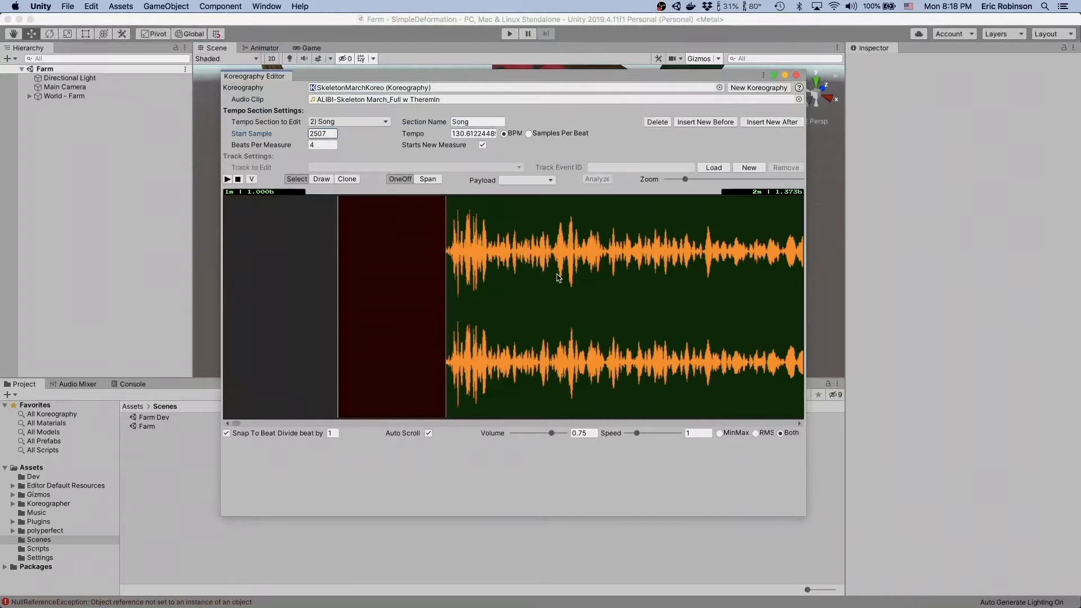
scroll(557, 277, "right", 10)
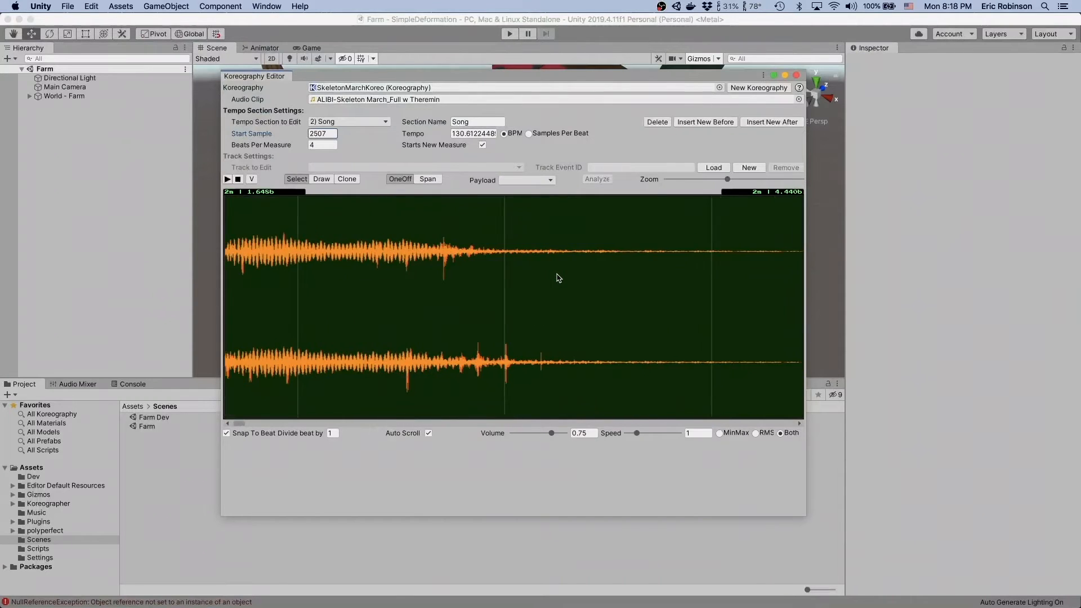
scroll(557, 278, "left", 7)
scroll(557, 278, "left", 5)
scroll(558, 277, "down", 2)
scroll(557, 277, "down", 1)
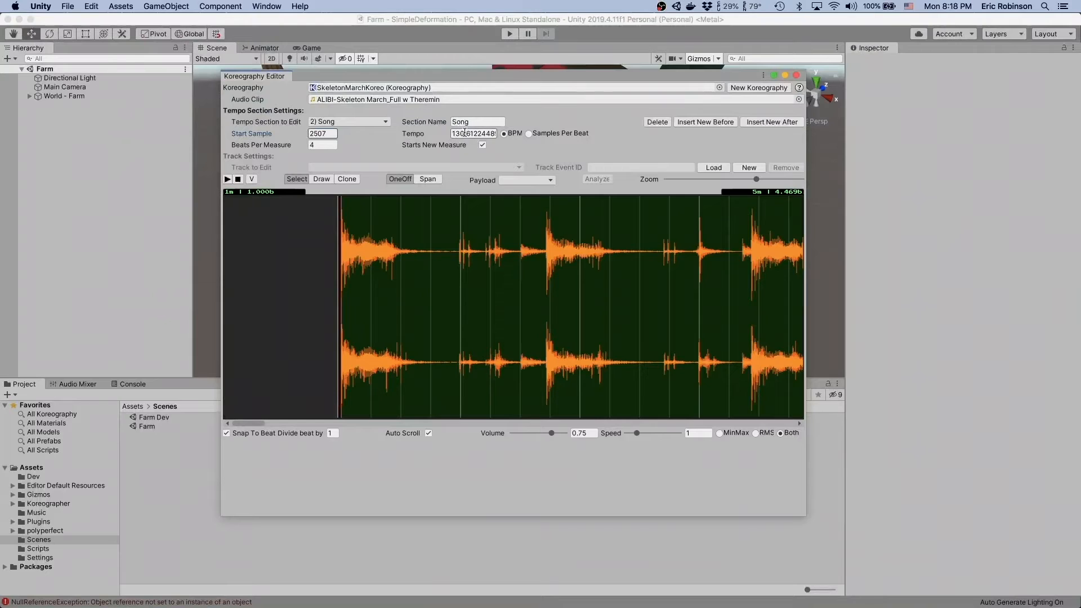
left_click(483, 133)
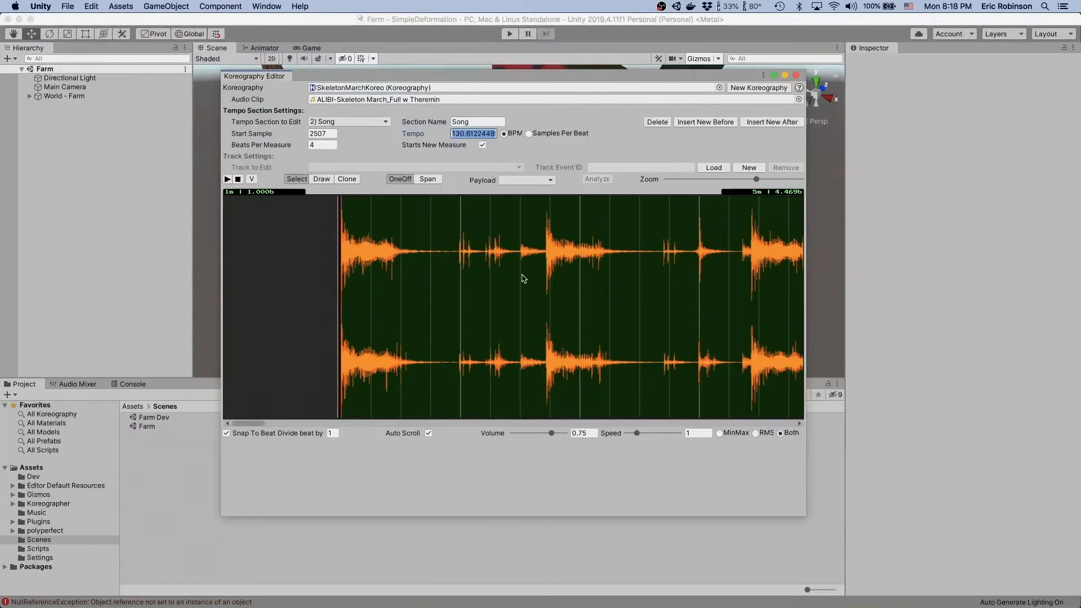
left_click(410, 134)
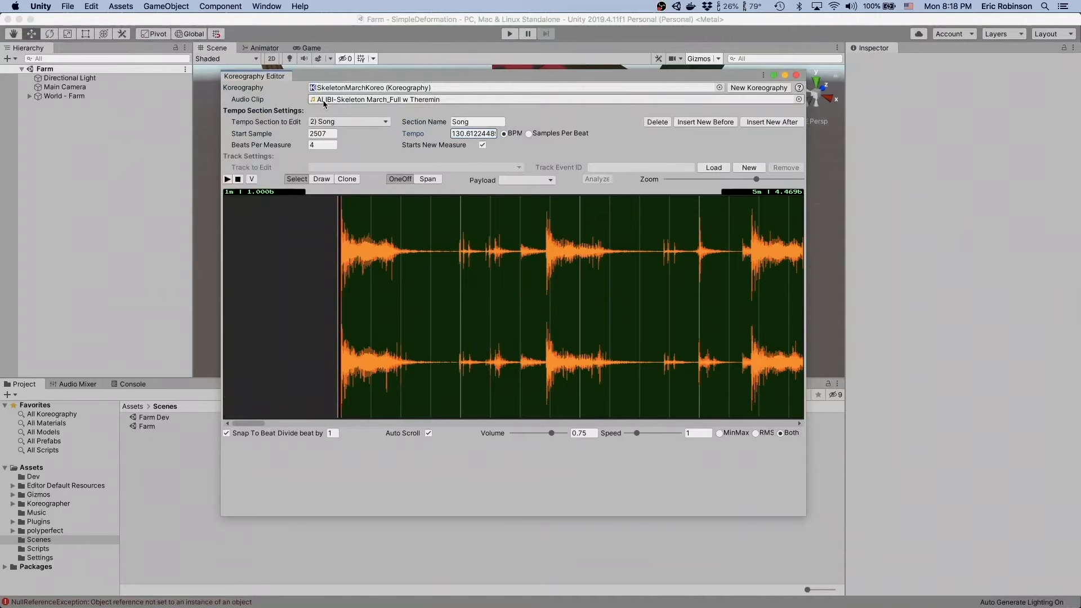
left_click_drag(411, 135, 322, 133)
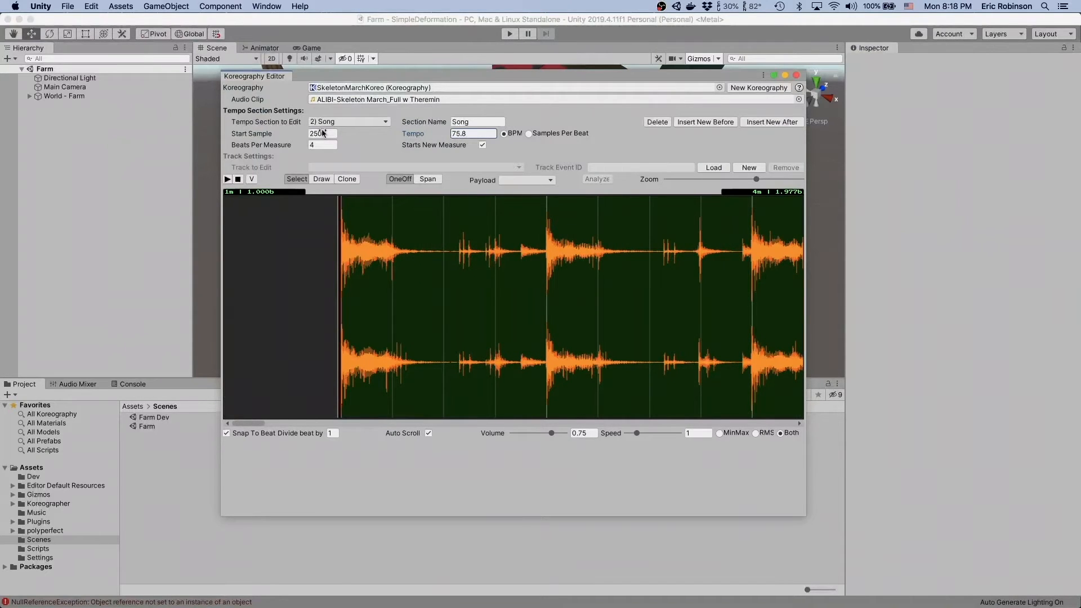
left_click(474, 134)
type("76")
- Check the beat lines against the waveform peaks along the song and play the audio from near its start
scroll(606, 291, "right", 5)
scroll(606, 291, "right", 5)
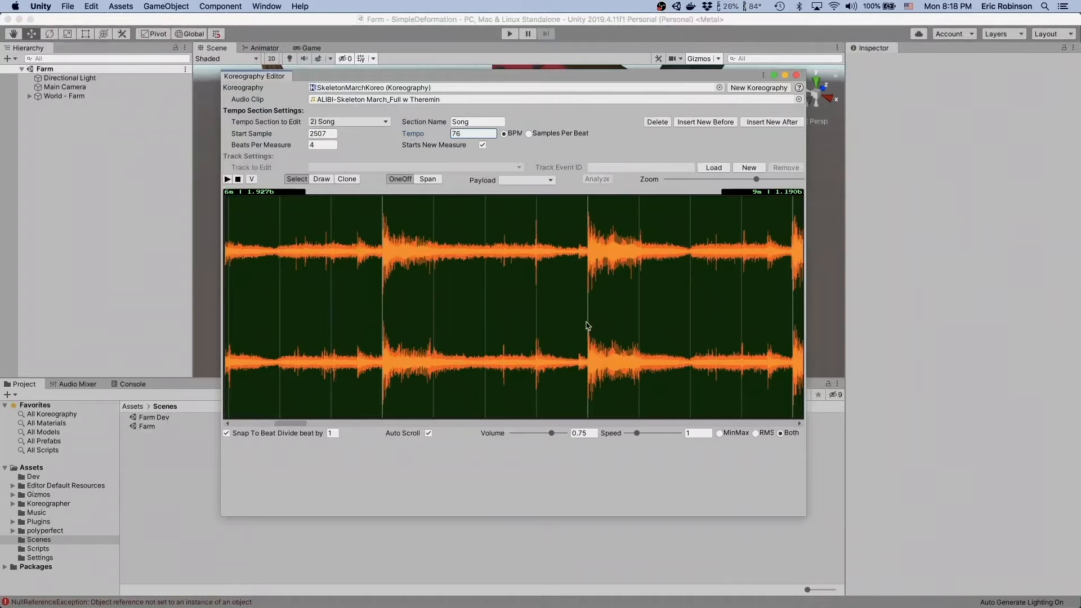
scroll(587, 388, "right", 3)
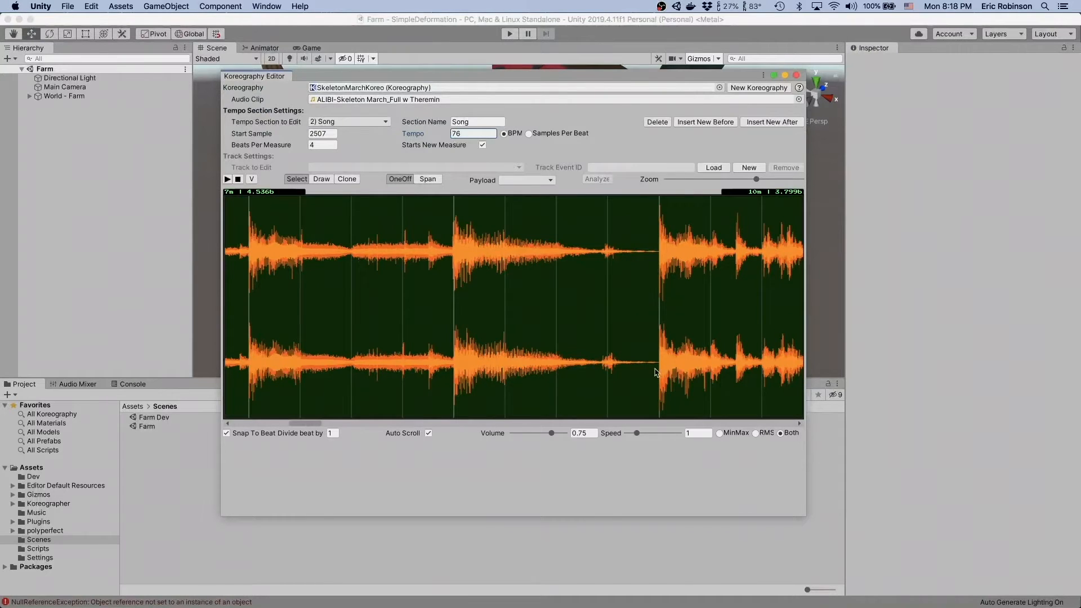
scroll(715, 369, "right", 4)
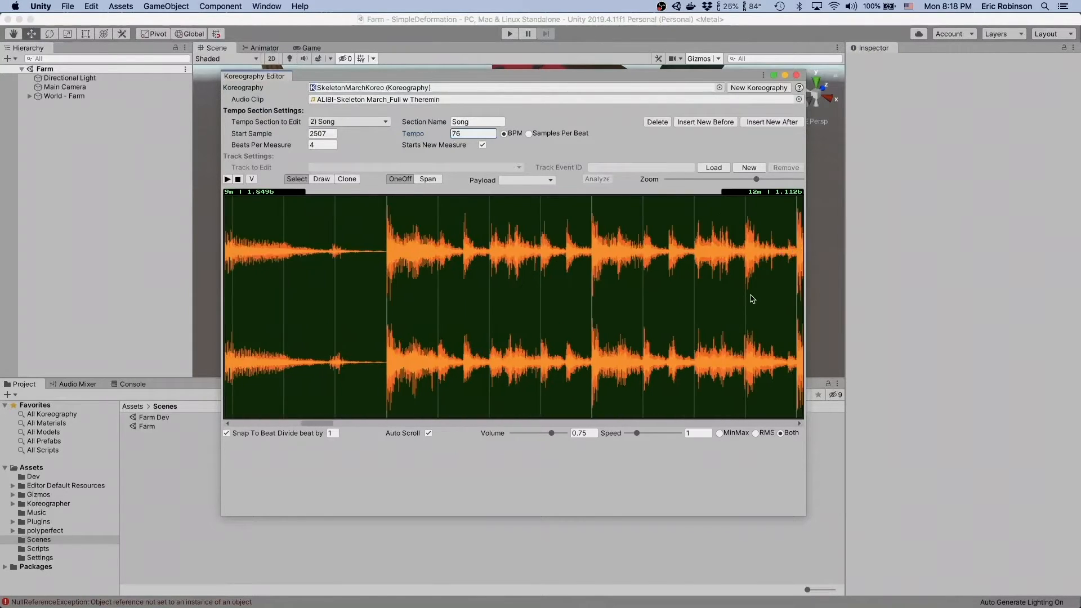
scroll(615, 417, "right", 4)
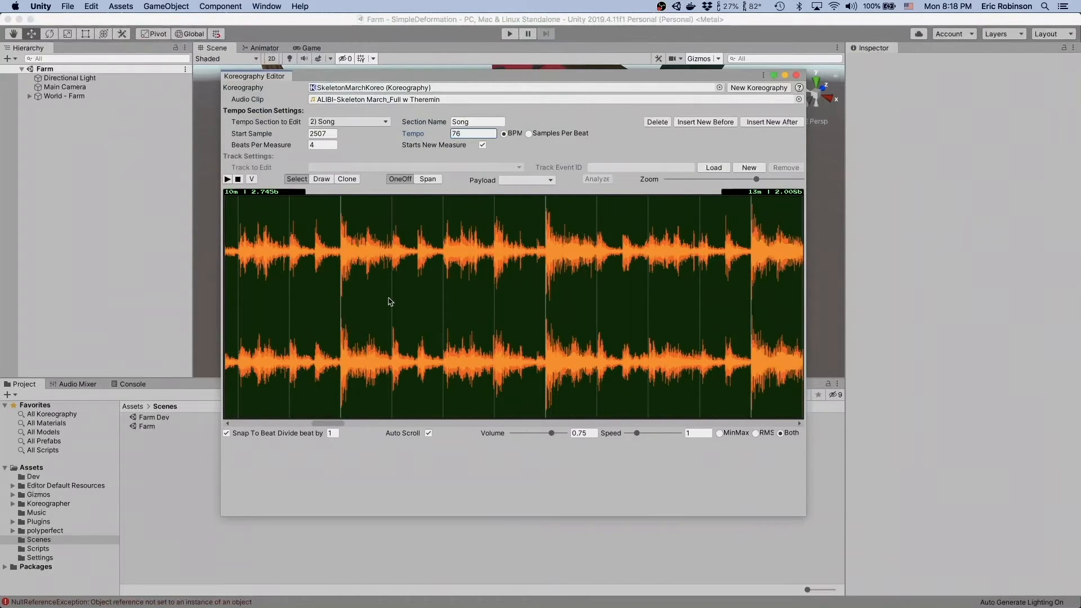
scroll(392, 381, "left", 15)
scroll(392, 381, "left", 3)
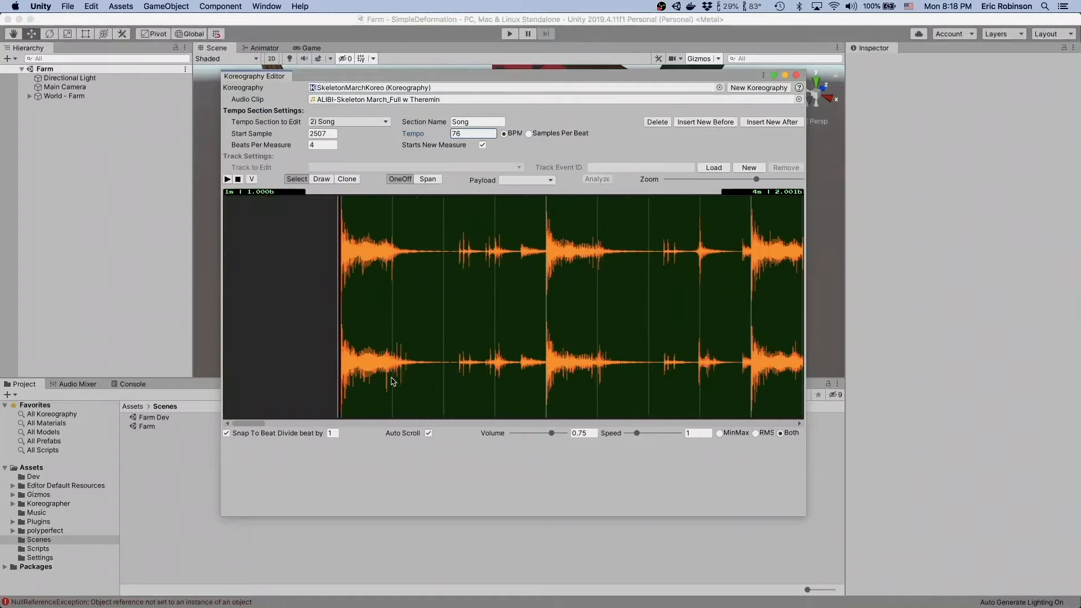
left_click(398, 301)
key("space")
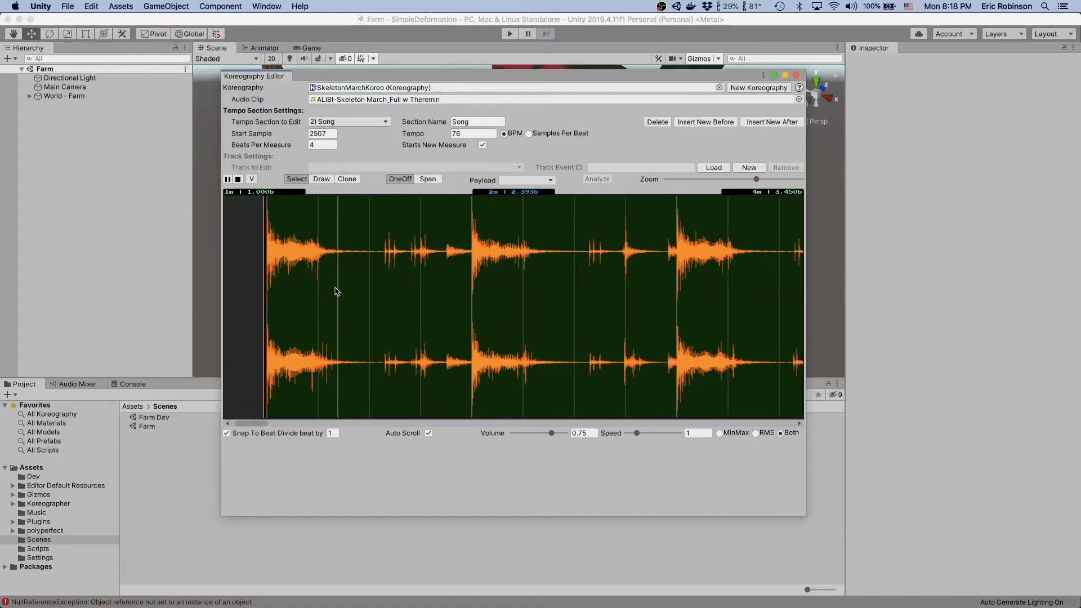
- Listen to the opening measures of the song against the beat lines, replaying from a point in the first musical measure
key("space")
key("space")
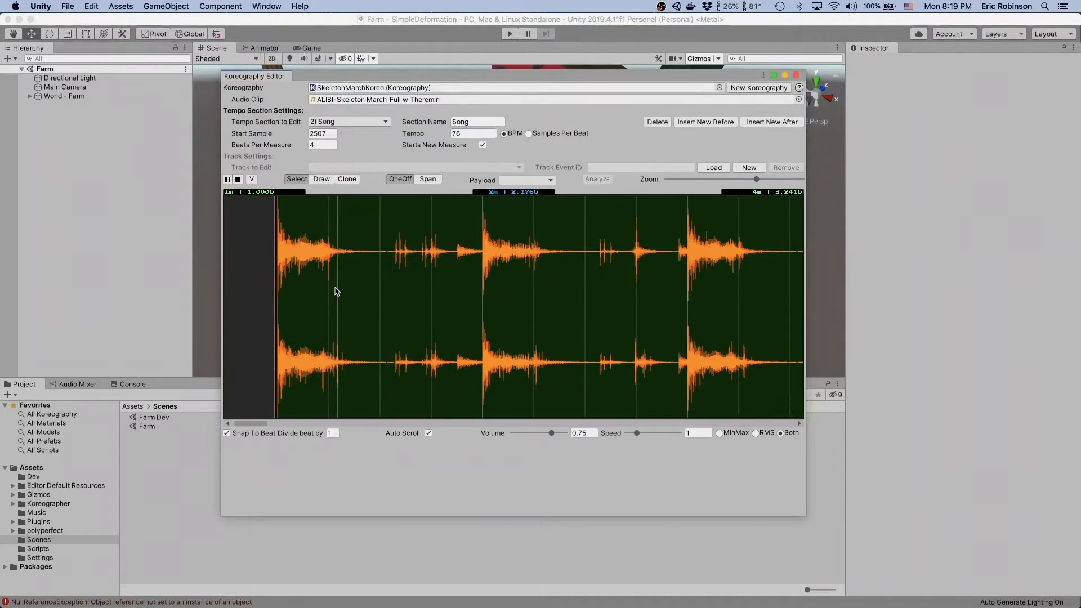
key("space")
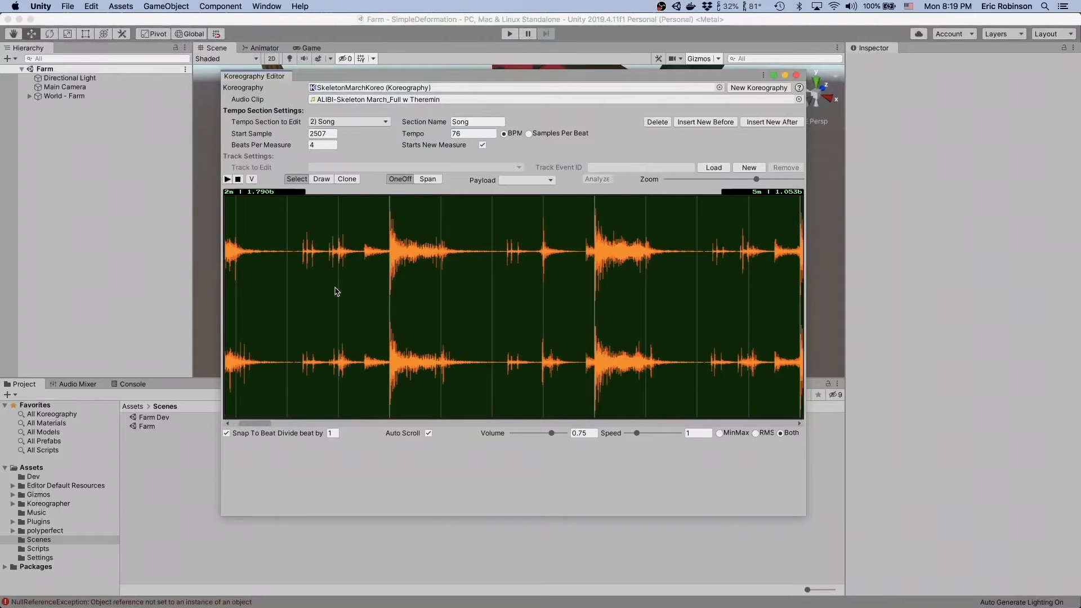
scroll(337, 292, "left", 10)
scroll(389, 245, "up", 5)
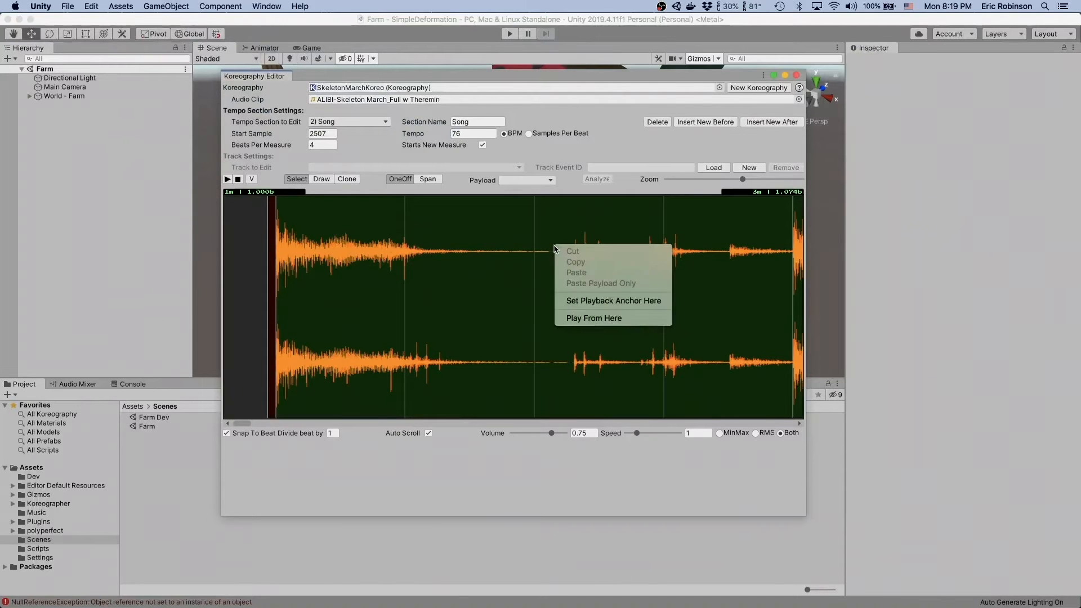
left_click(597, 319)
key("space")
scroll(471, 304, "left", 8)
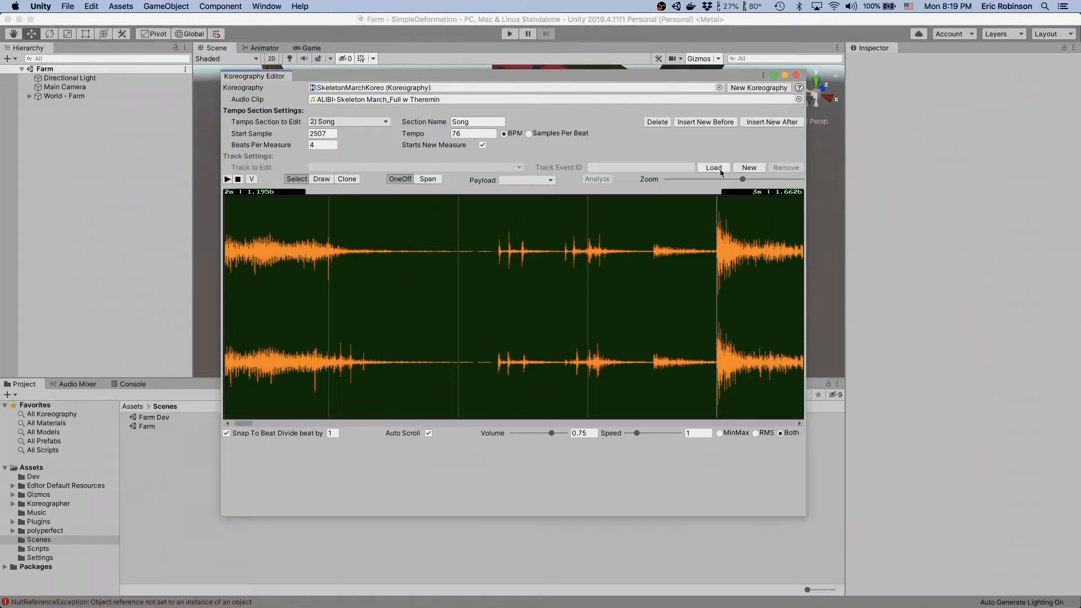
- Create a new Koreography track saved as SkeletonMarchBonesTrack in the Music folder and set its event ID to Bones
left_click(742, 168)
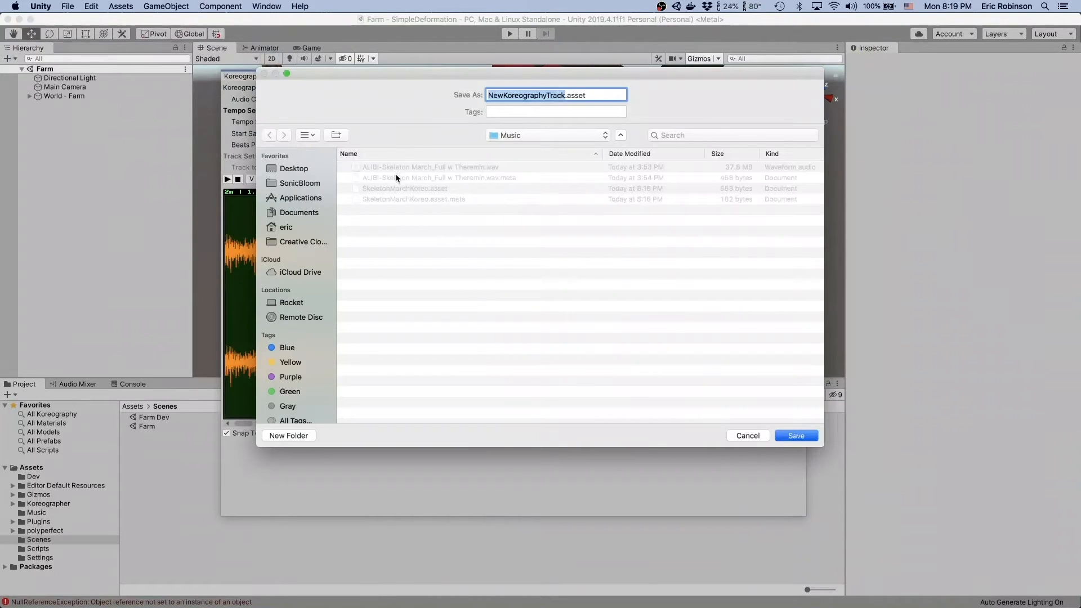
left_click(395, 188)
left_click_drag(539, 95, 558, 92)
type("BonesTrack")
key("Return")
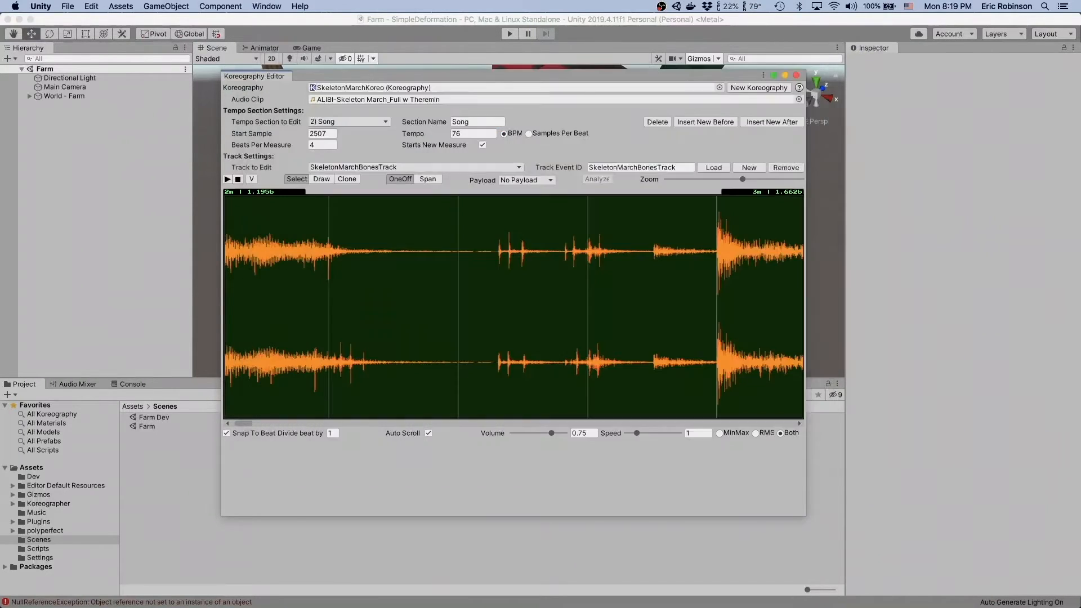
left_click(631, 168)
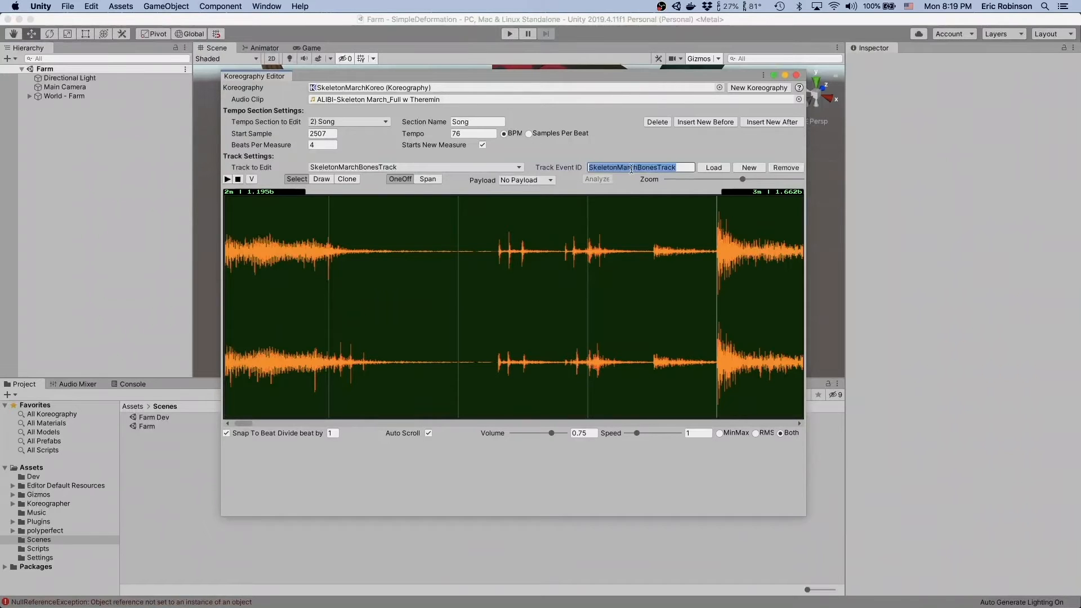
type("Bones")
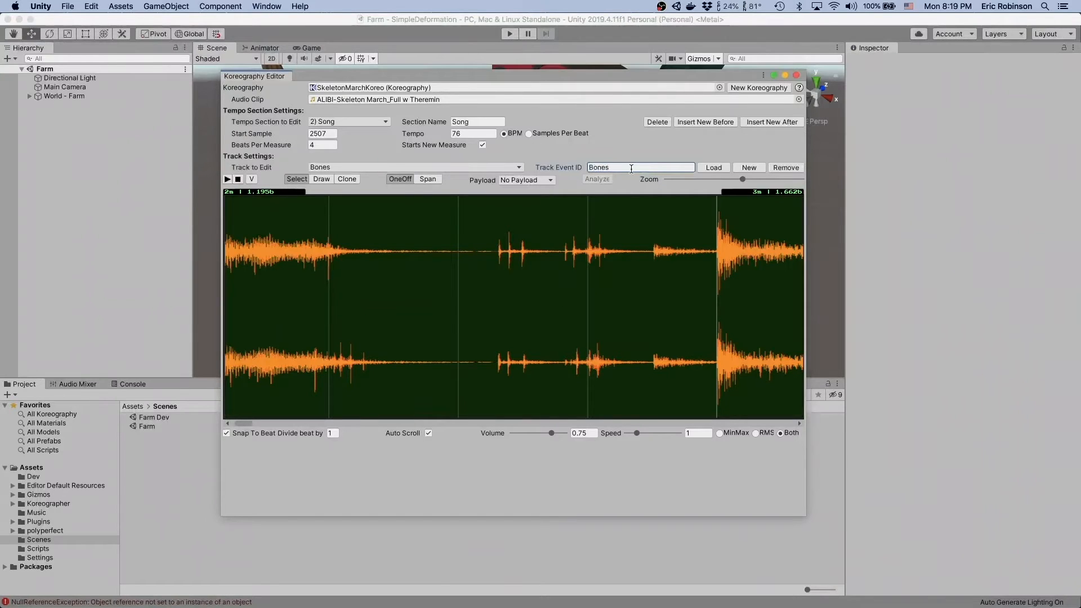
- Turn off beat snapping and draw two one-off events on the rattle sounds in the second half of measure 2
scroll(519, 262, "left", 5)
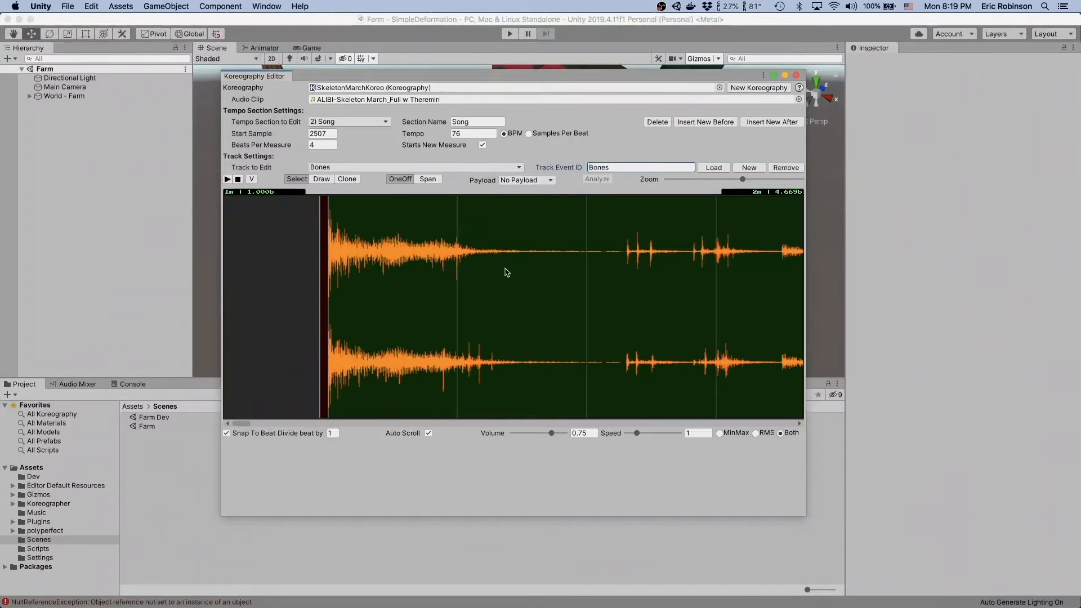
scroll(507, 273, "down", 3)
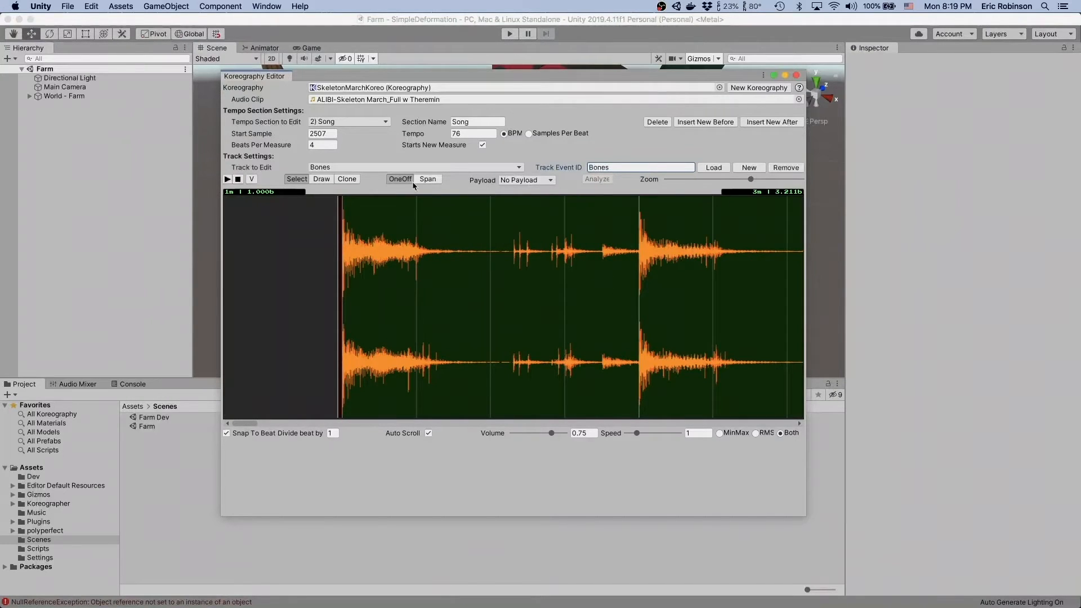
scroll(441, 270, "up", 1)
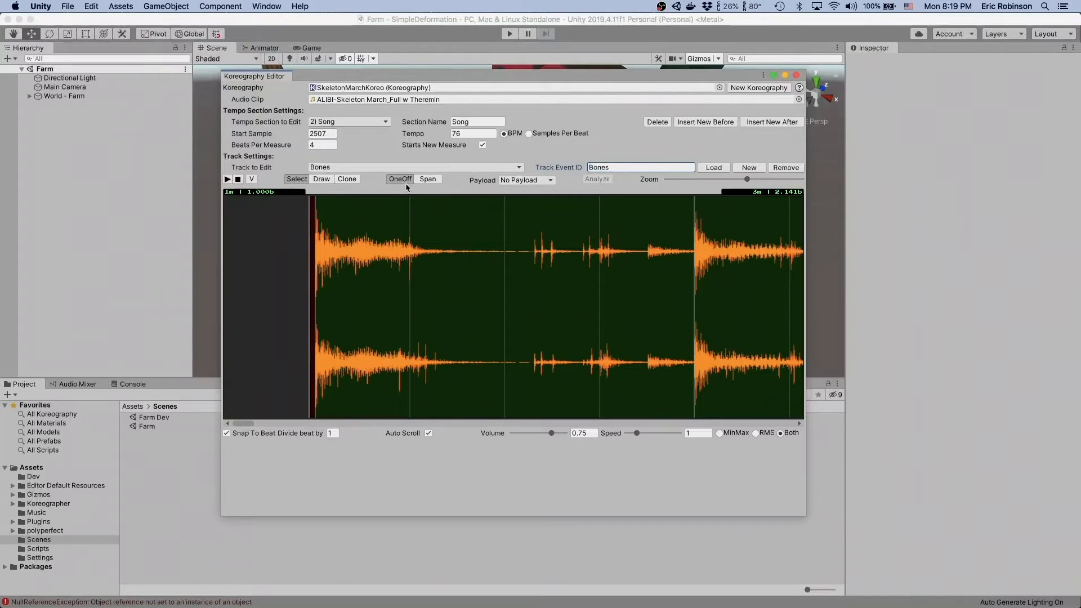
left_click(321, 179)
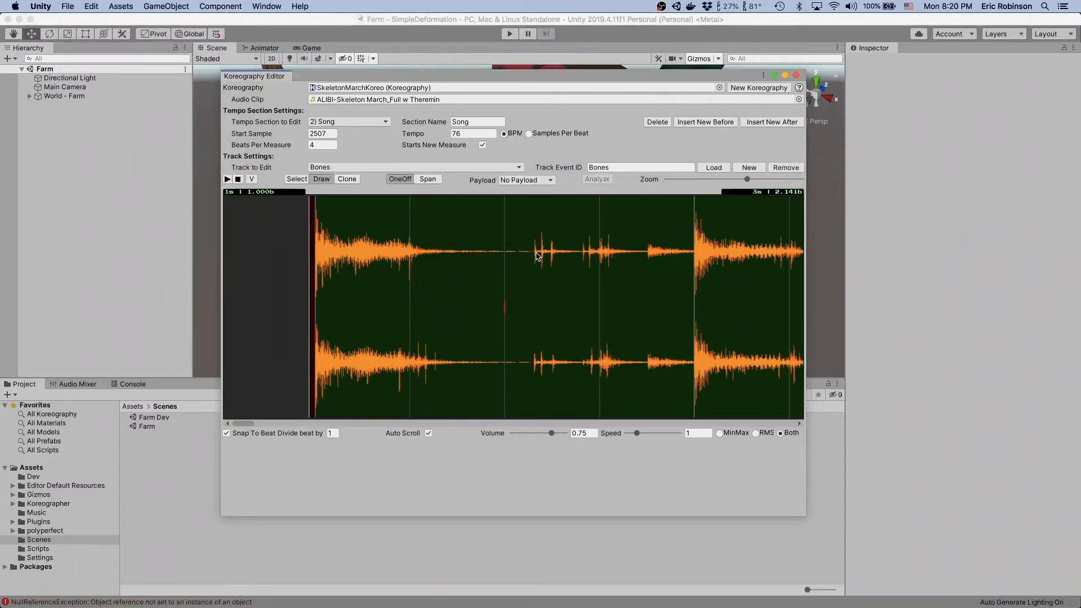
left_click(512, 313)
left_click(226, 433)
left_click(517, 310)
mouse_move(520, 308)
left_mouse_down()
mouse_move(536, 307)
mouse_move(543, 371)
mouse_move(536, 365)
left_mouse_up()
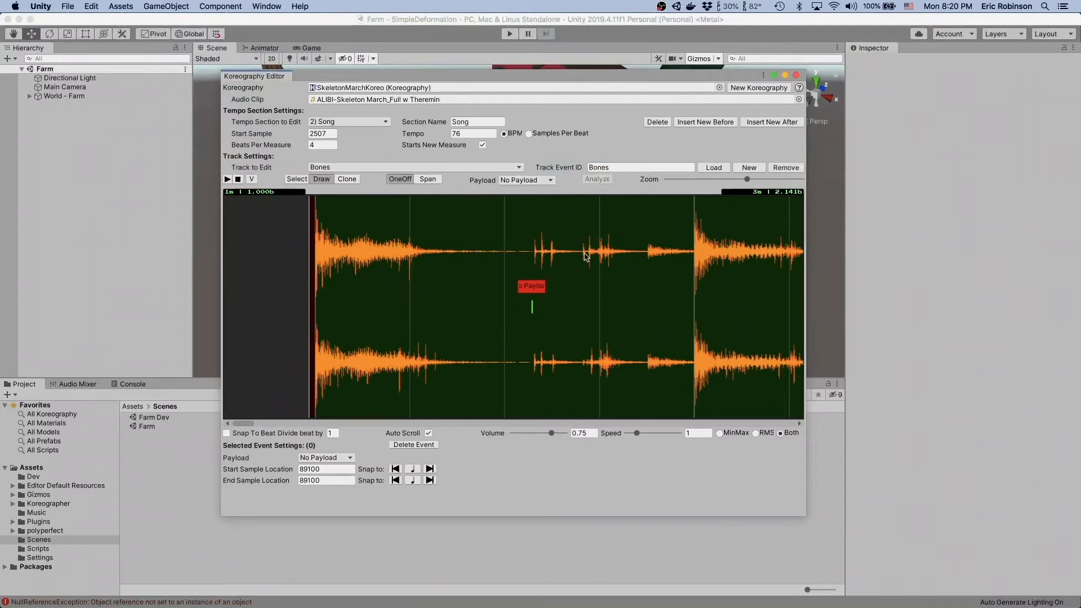
key("Escape")
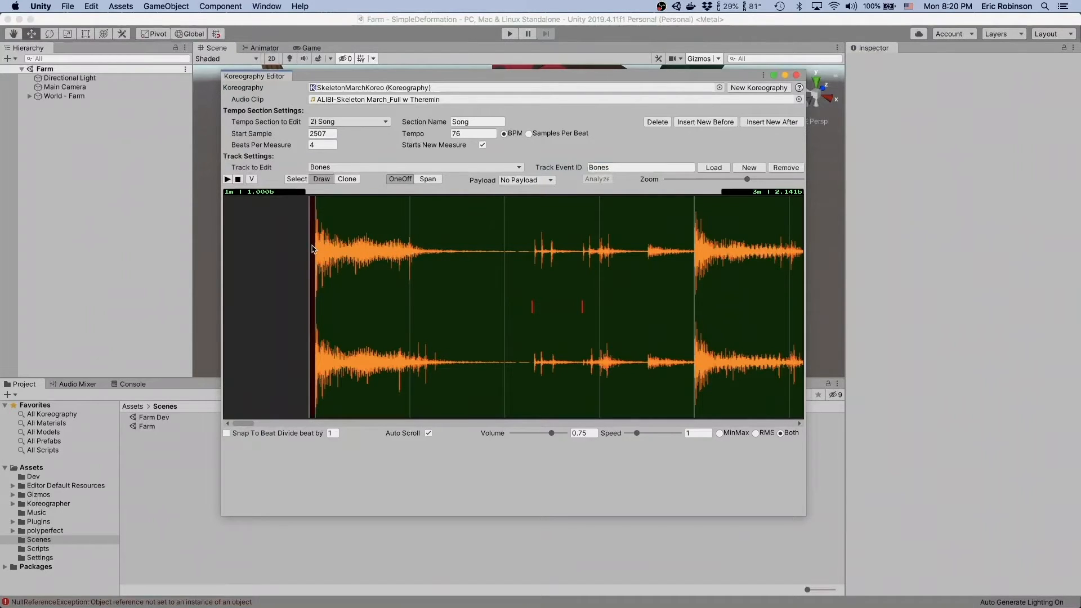
- Slow the playback speed to 0.57 and replay the song's opening to add one-off events during the first hit of measure 2
left_click_drag(637, 433, 636, 434)
left_click(309, 249)
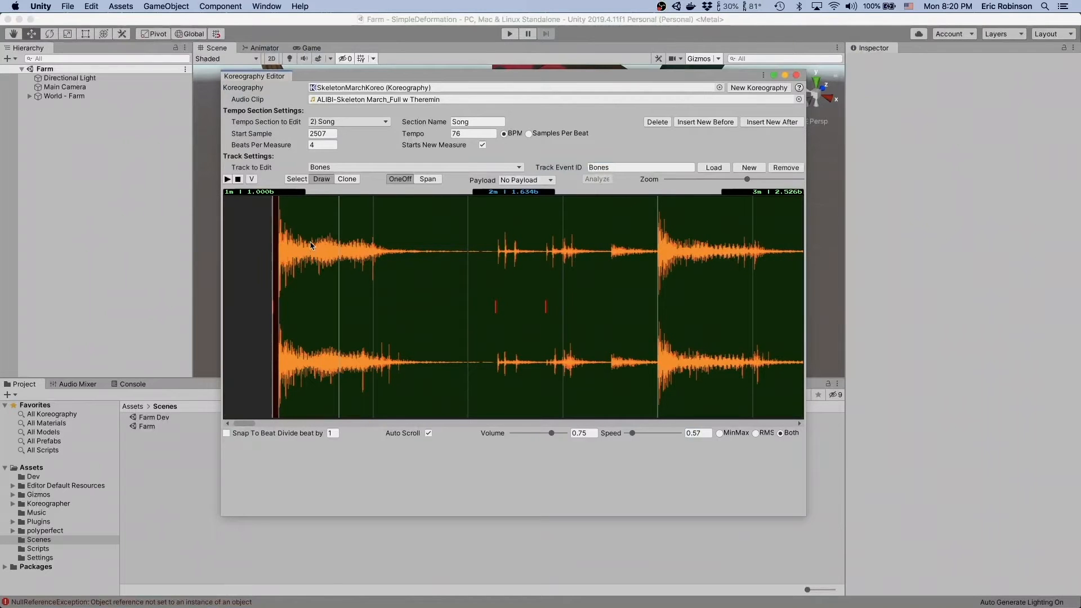
mouse_move(309, 301)
right_click(278, 247)
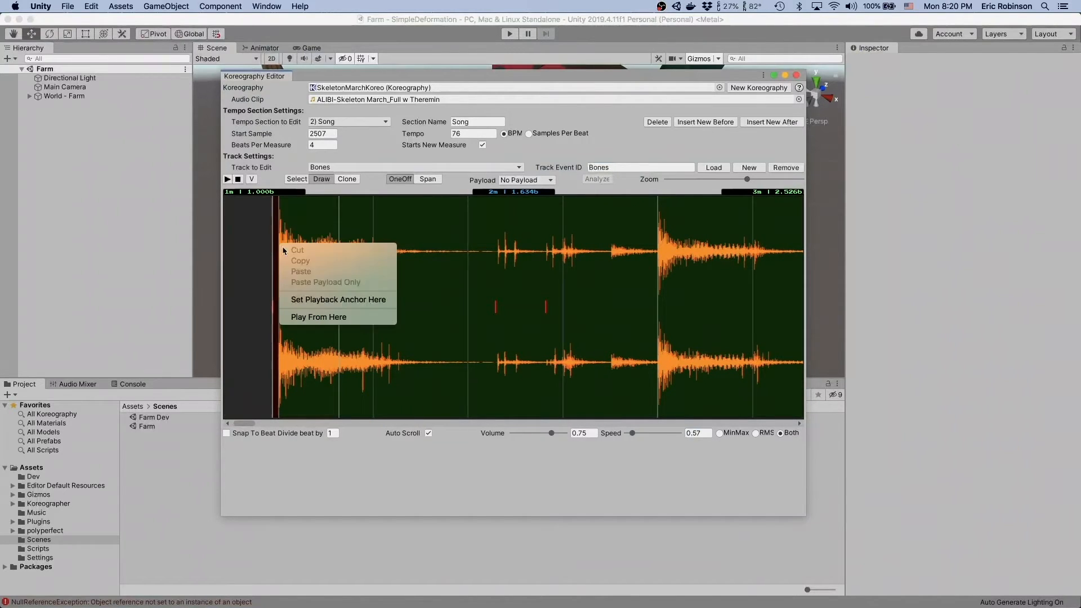
left_click(317, 314)
key("space")
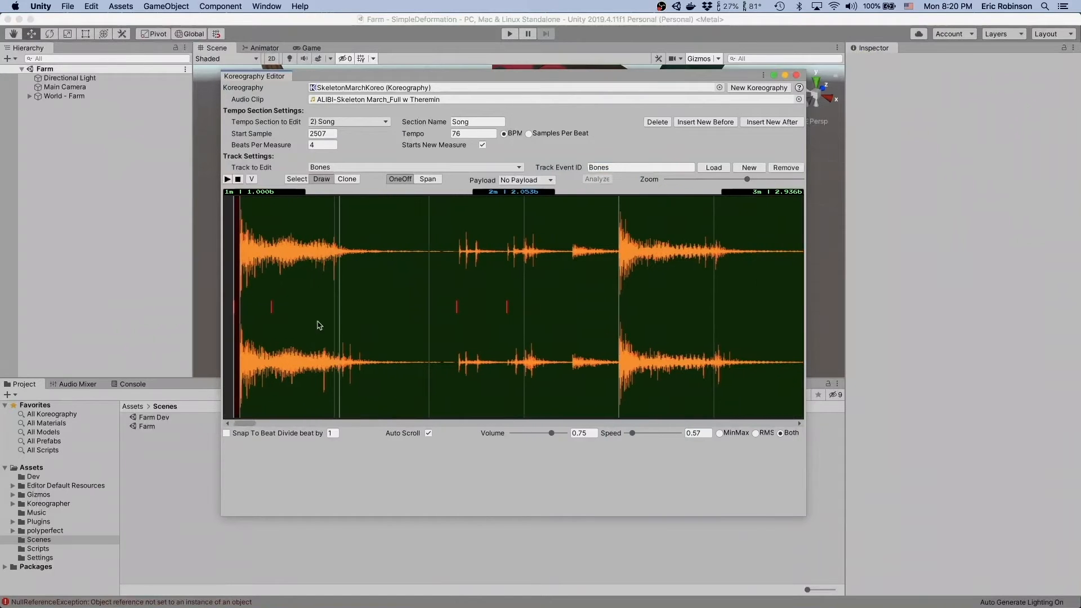
right_click(241, 250)
left_click(281, 323)
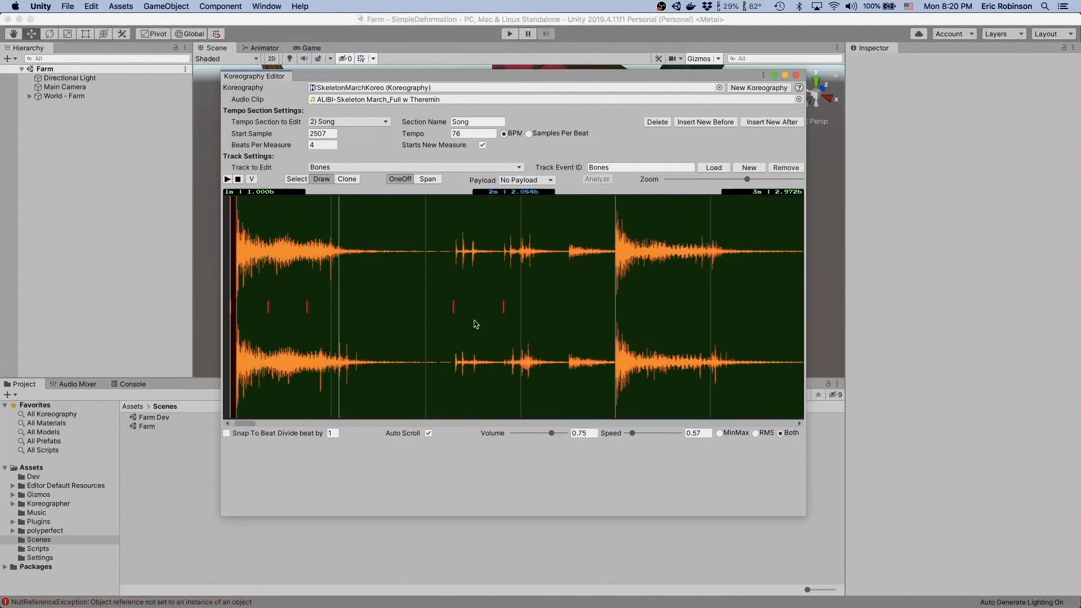
key("space")
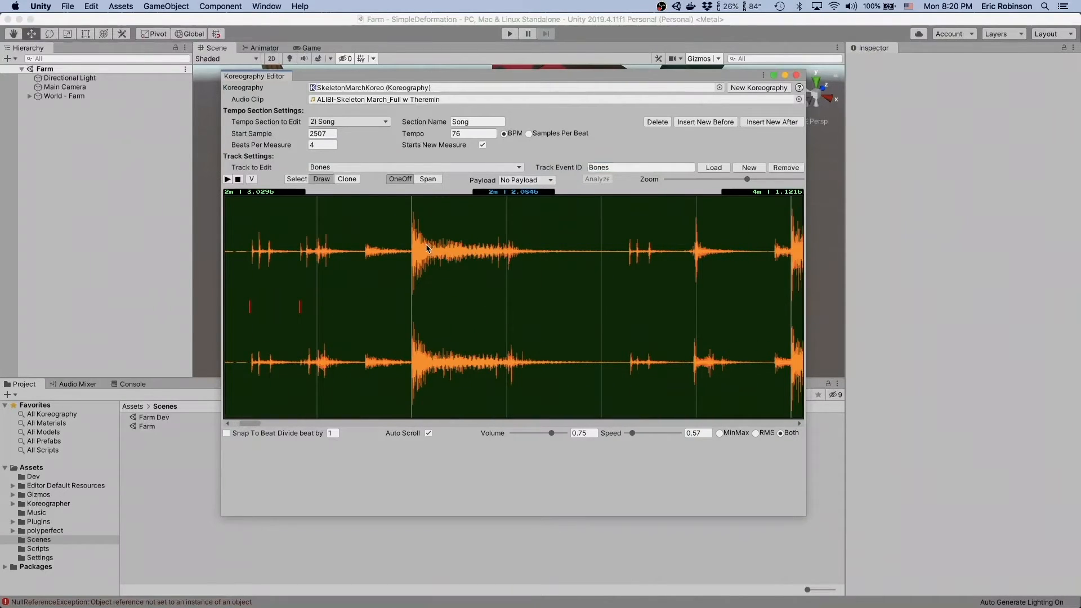
- Replay measure 3 and draw one-off events on its rattle sounds, ending with one at the peak on beat 4
right_click(426, 244)
left_click(450, 320)
key("space")
left_click(306, 252)
key("space")
key("space")
left_click(307, 353)
left_click(454, 253)
key("space")
key("space")
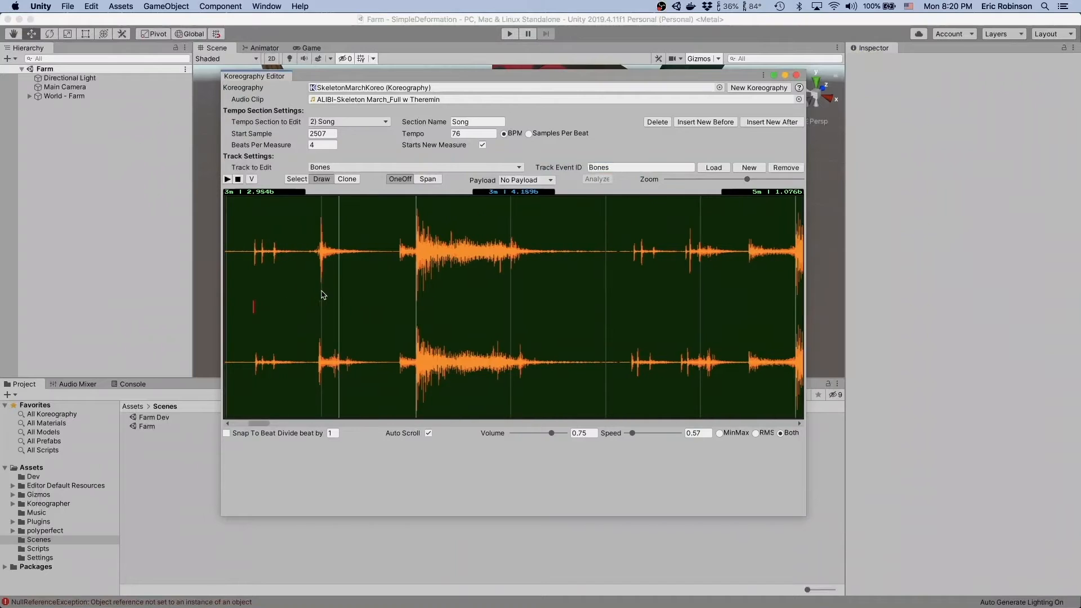
left_click(321, 307)
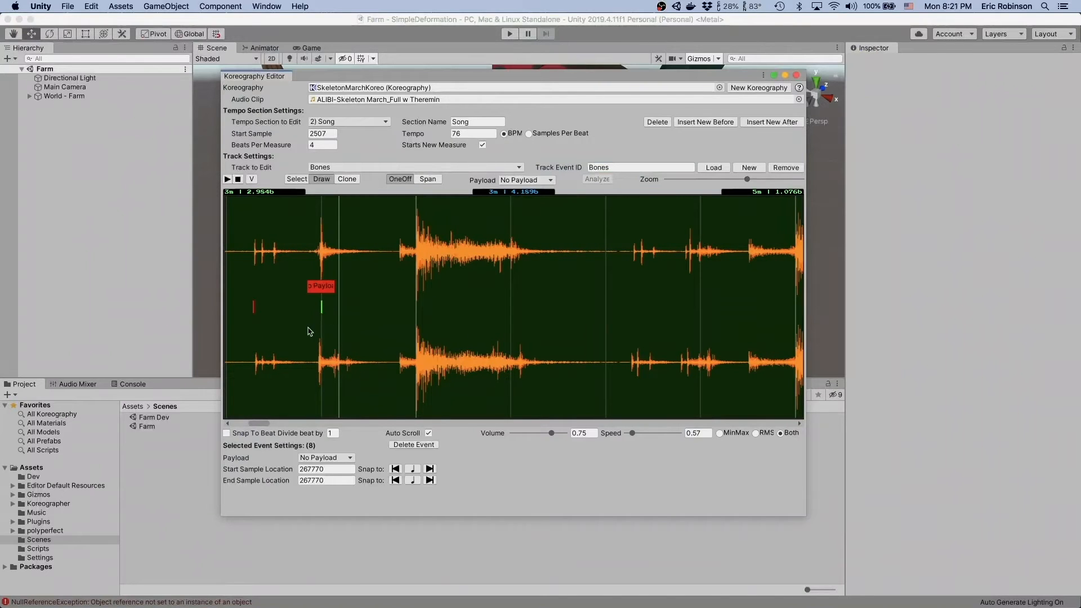
key("space")
key("space")
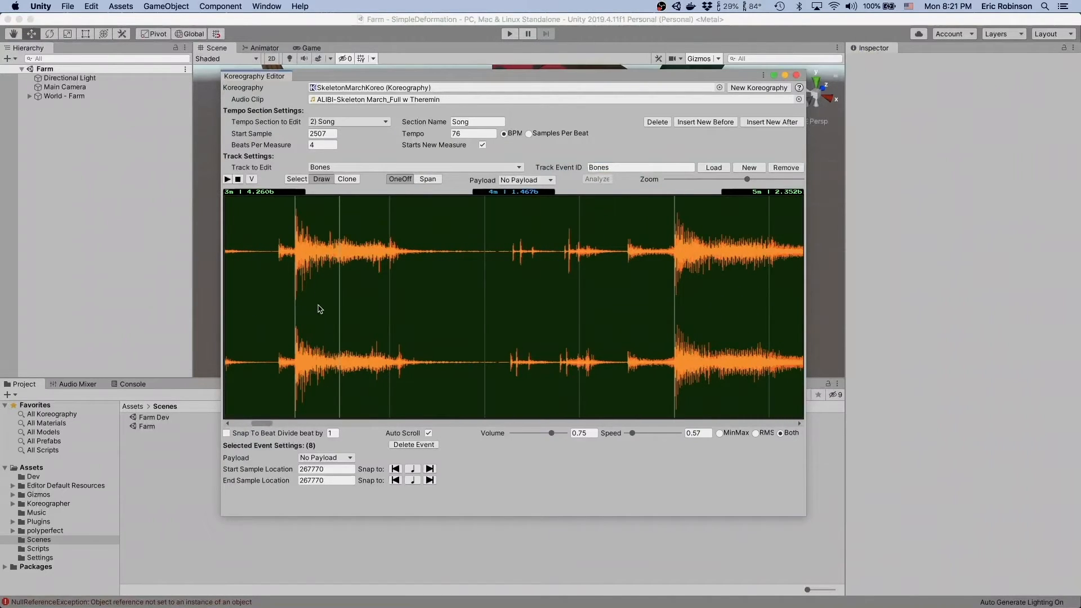
- Draw one-off events on the Bones track for the sounds in measure 4, adjusting the last one to sample 410850
left_click(325, 305)
right_click(296, 281)
left_click(333, 355)
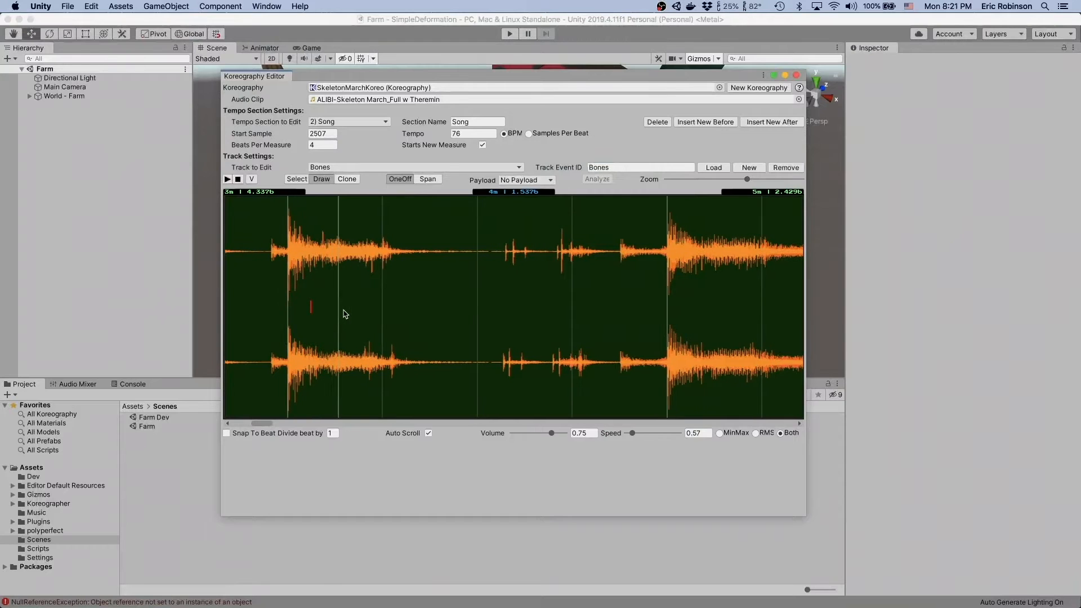
scroll(338, 316, "right", 2)
left_click(318, 299)
scroll(411, 300, "right", 2)
left_click(414, 256)
left_click(466, 255)
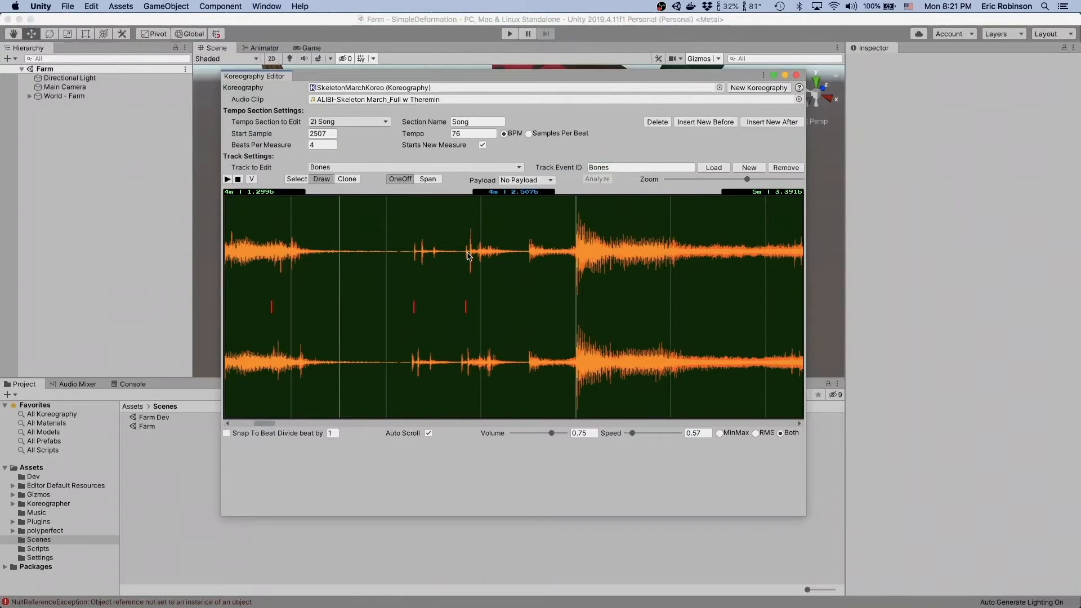
left_click(467, 307)
- Play into measure 5 and draw one-off events after its opening hit and at the later rattles up to beat 4
key("space")
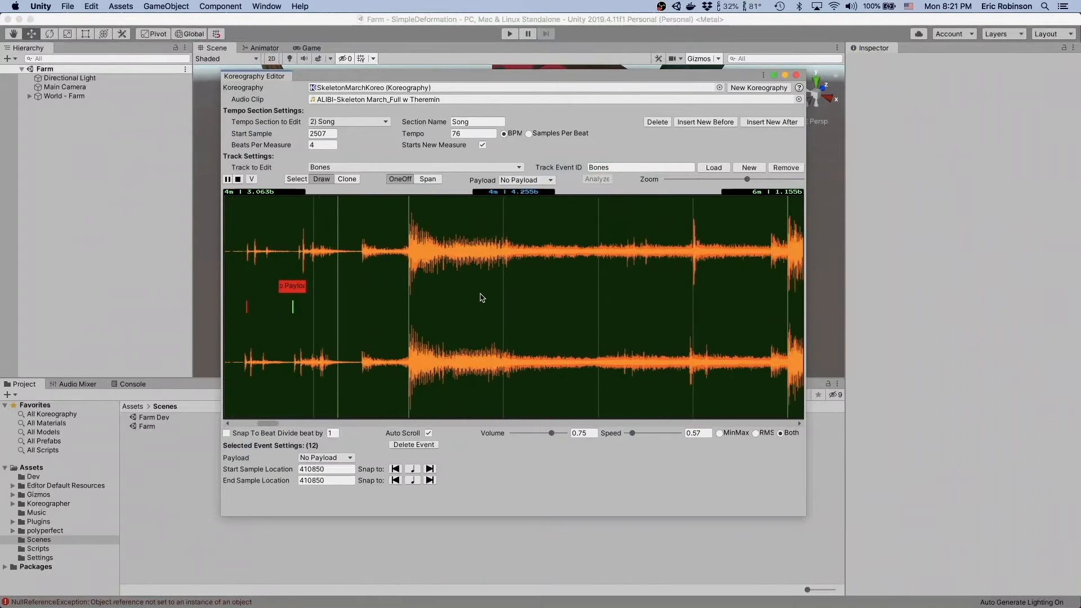
key("space")
double_click(316, 313)
key("space")
key("space")
left_click(315, 303)
scroll(412, 304, "right", 2)
left_click(330, 257)
scroll(325, 315, "right", 1)
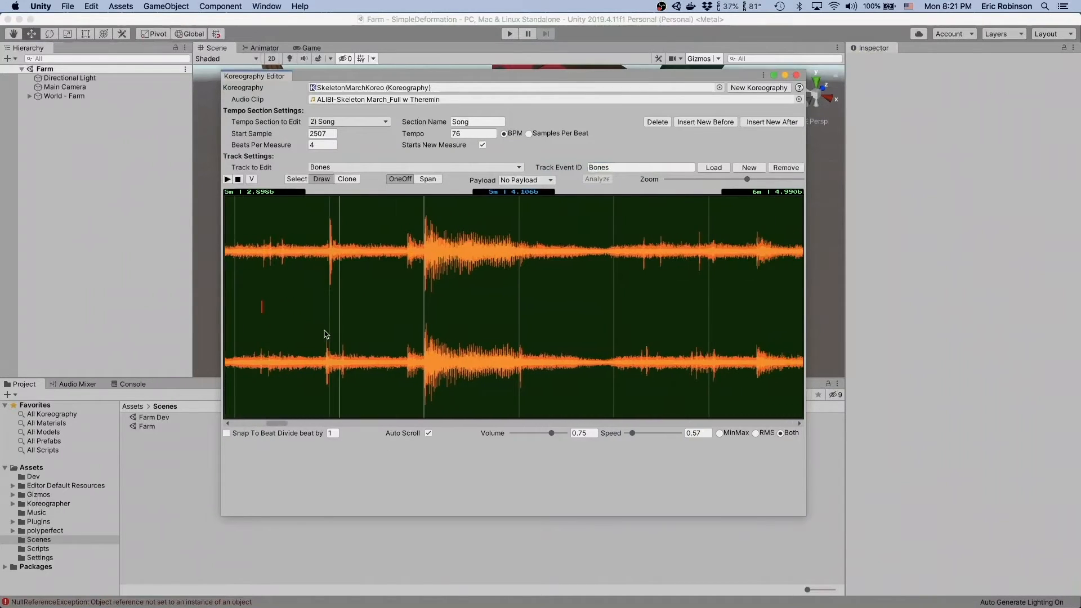
- Continue the one-off events through measures 6 and 7, replaying the audio to match each sound
key("space")
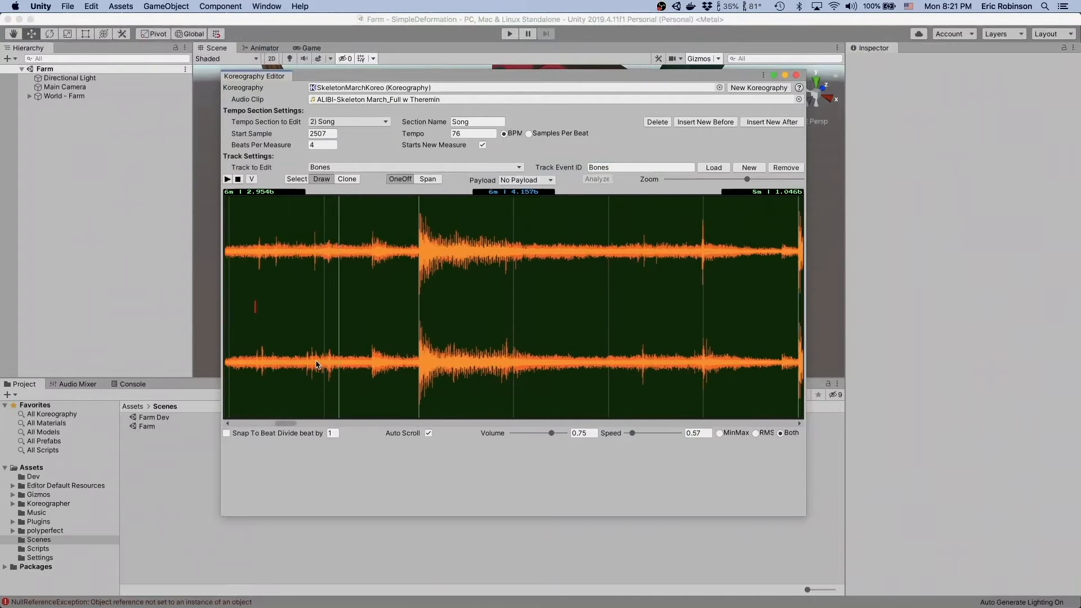
key("space")
scroll(315, 349, "right", 3)
left_click(319, 257)
right_click(284, 246)
left_click(303, 320)
key("space")
left_click(316, 303)
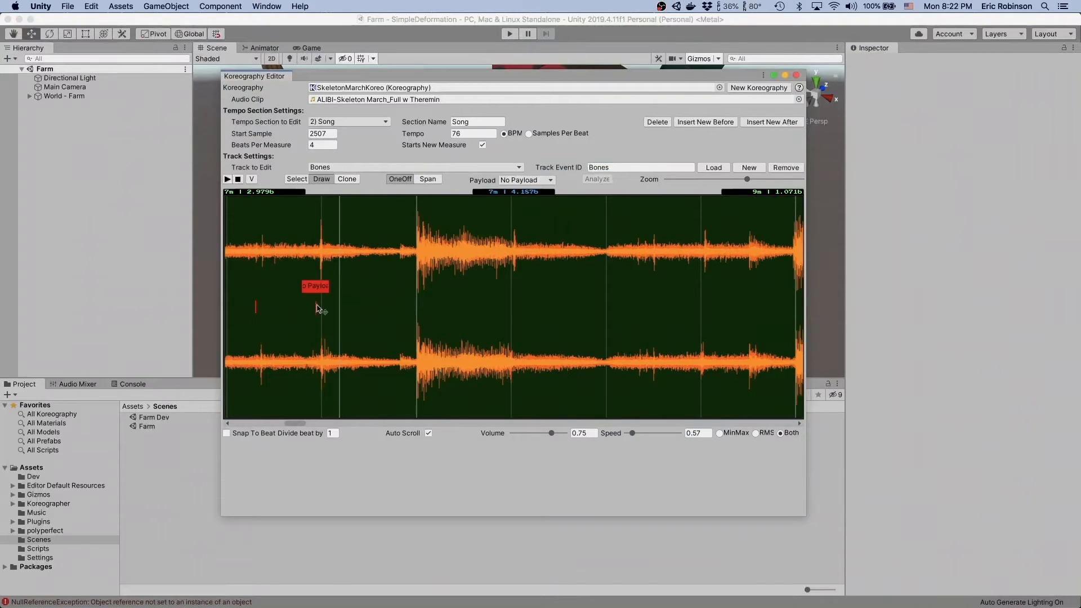
- Replay into measure 8 and place one-off events during its first beat, positioning the second at sample 941850
right_click(301, 288)
left_click(331, 364)
key("space")
left_click(302, 310)
key("space")
key("space")
left_click_drag(293, 307, 303, 349)
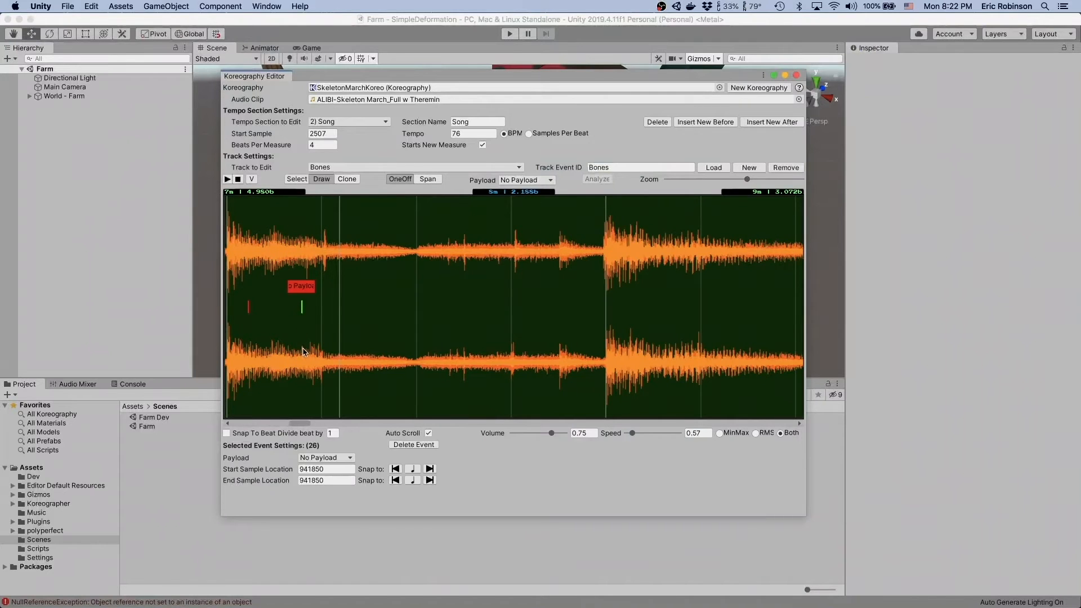
key("space")
key("space")
- Add the remaining one-off events in the second half of measure 8 and in measure 9
right_click(315, 242)
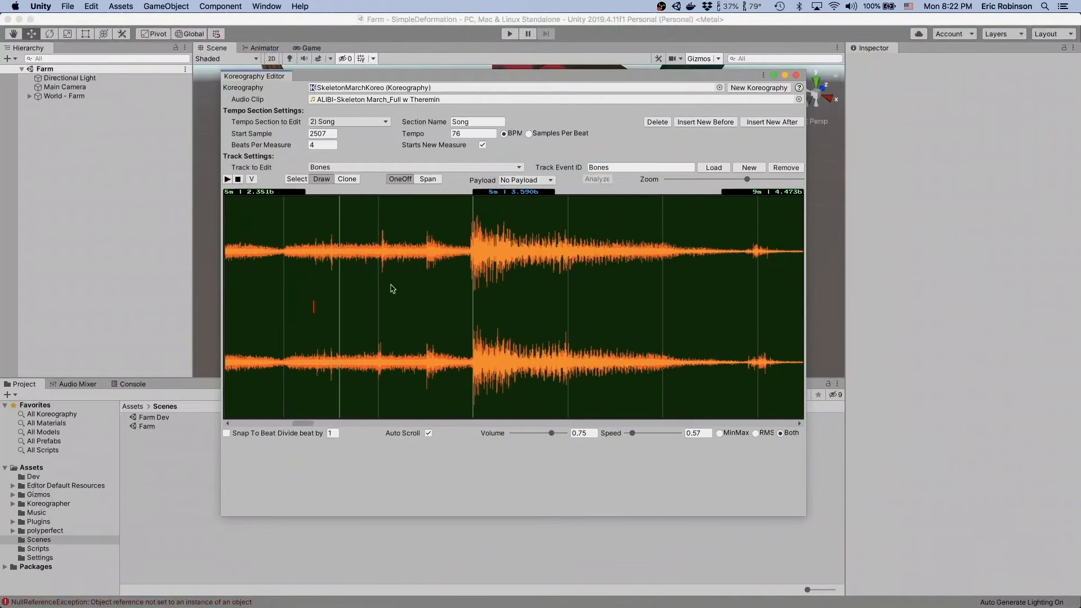
key("space")
key("space")
left_click(284, 304)
scroll(393, 317, "left", 5)
right_click(365, 246)
left_click(405, 320)
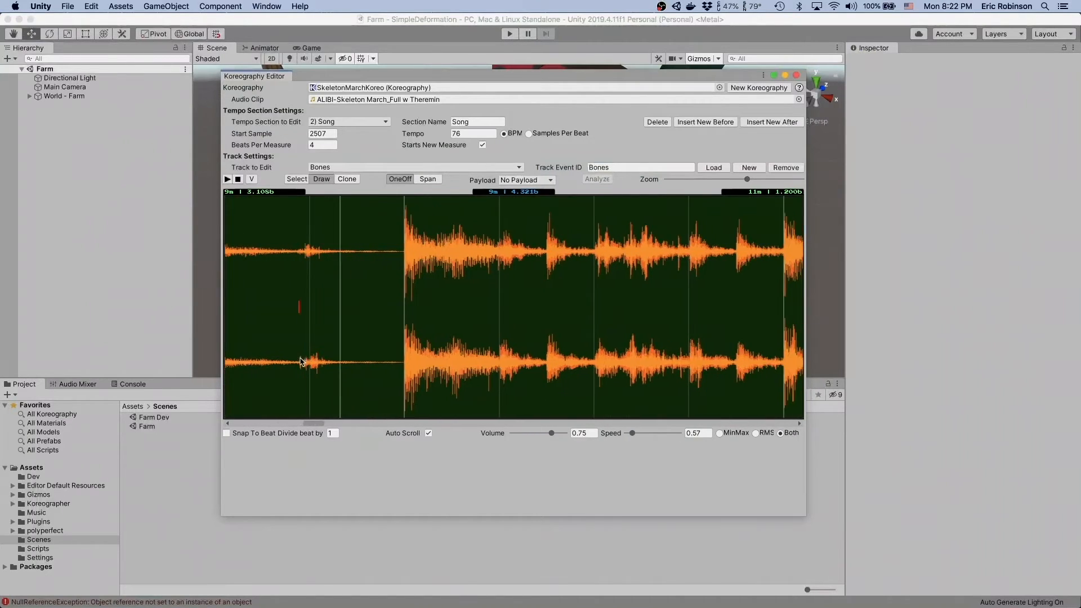
- Replay measure 9 and review the spacing of the placed events across the track from measure 9 back to the start
scroll(301, 362, "left", 5)
right_click(308, 235)
left_click(360, 311)
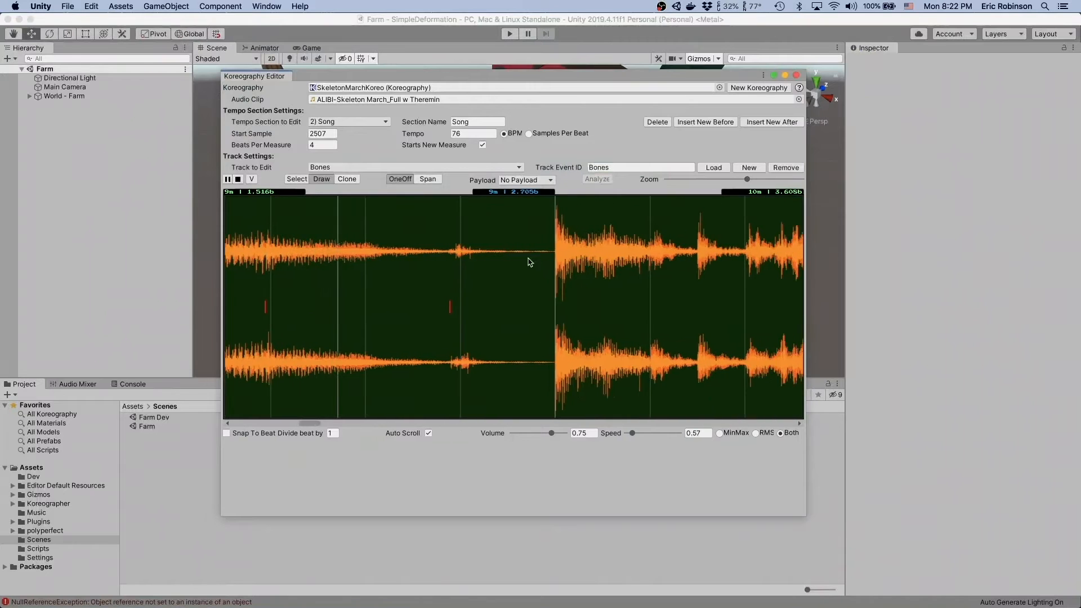
key("space")
scroll(411, 280, "right", 5)
scroll(412, 281, "down", 5)
scroll(413, 281, "left", 5)
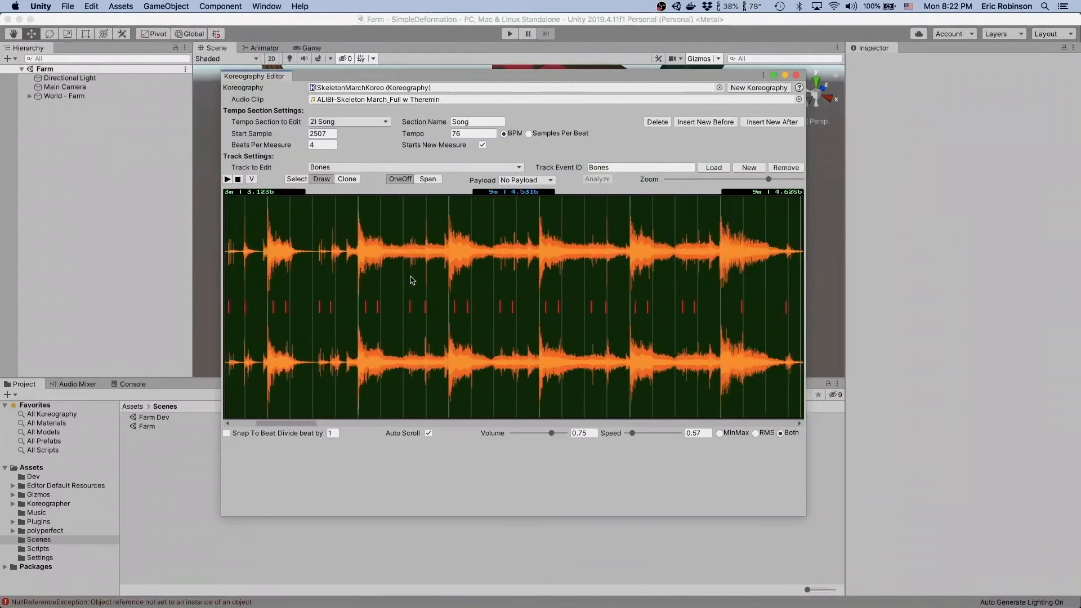
scroll(412, 280, "left", 3)
scroll(488, 310, "right", 3)
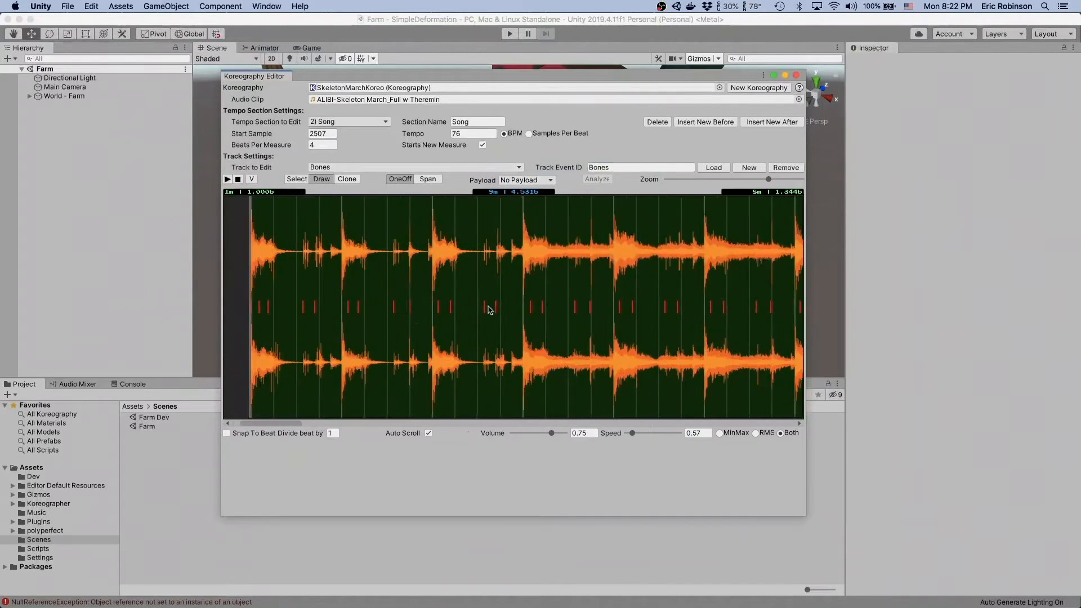
scroll(490, 309, "left", 3)
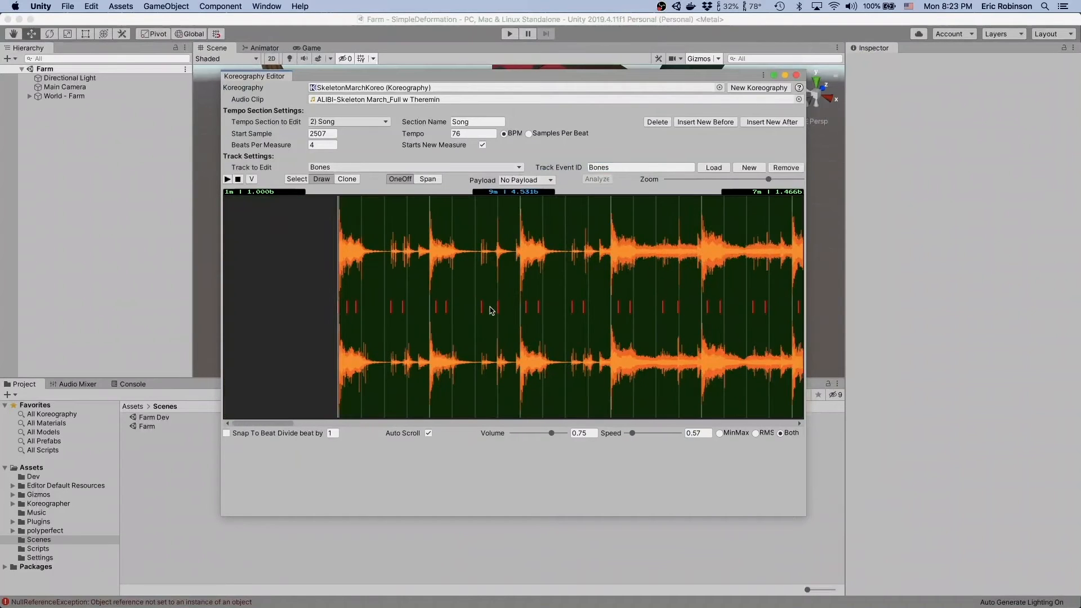
- Replay the audio from the beginning of the Song section to listen for another sound to track
scroll(345, 260, "up", 5)
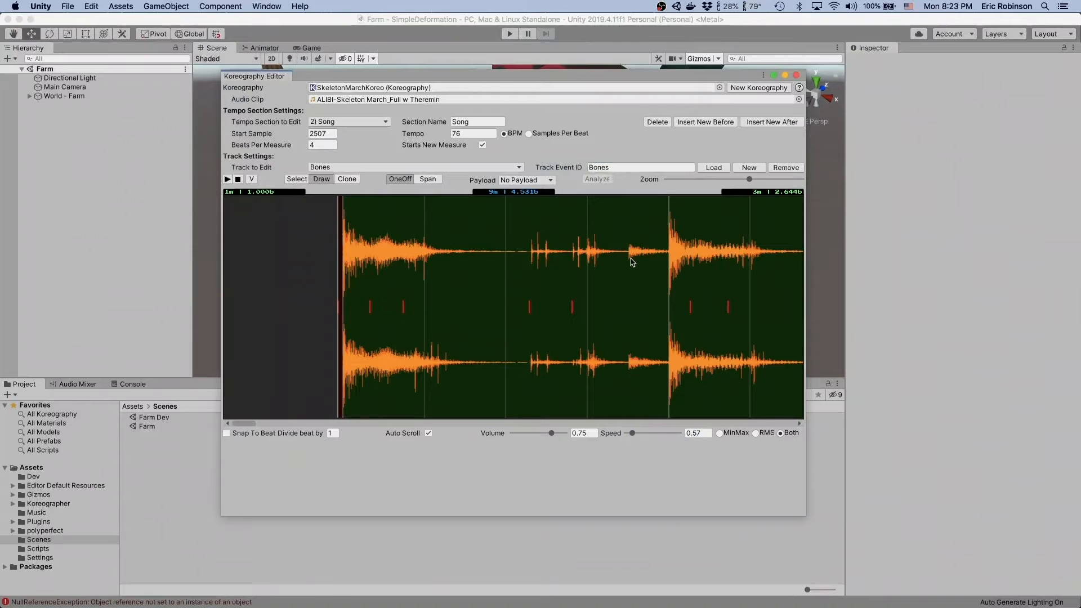
right_click(340, 241)
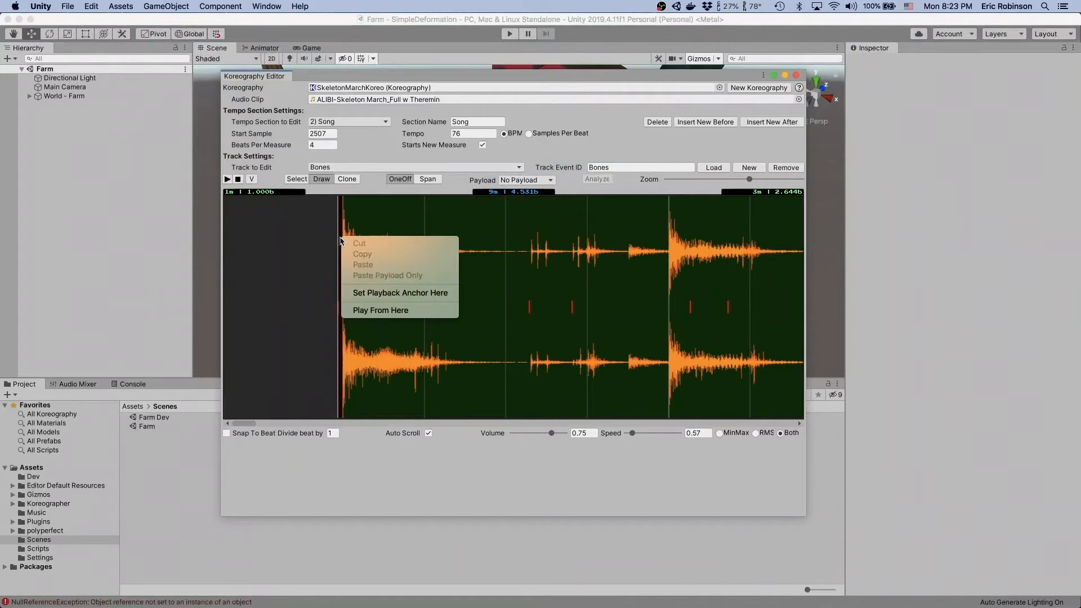
left_click(364, 311)
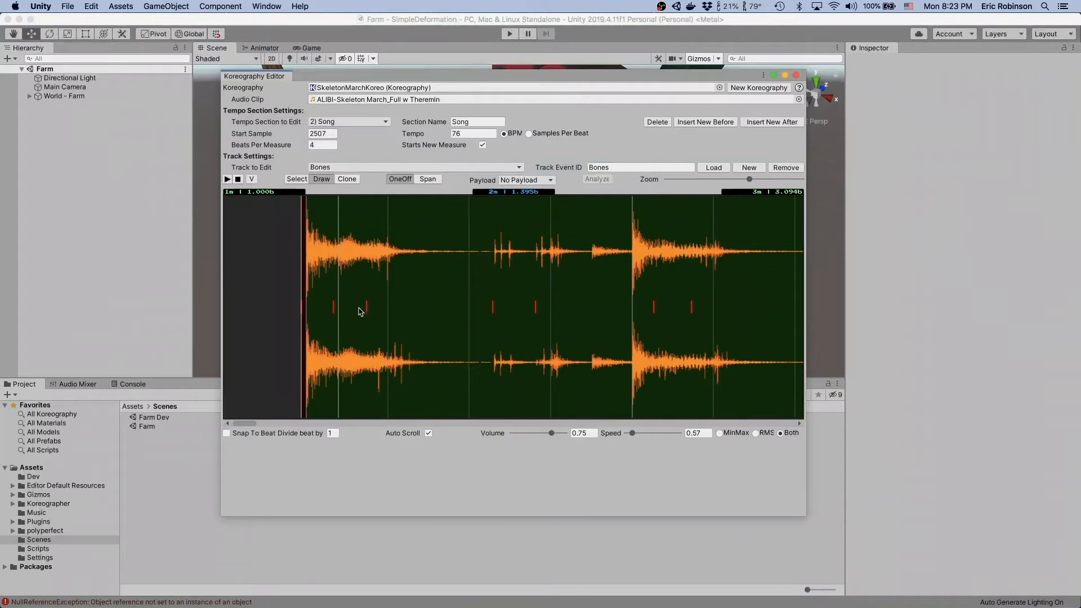
- Create a new Koreography track and save it in the Music folder as SkeletonMarchBonkTrack.asset
left_click(749, 167)
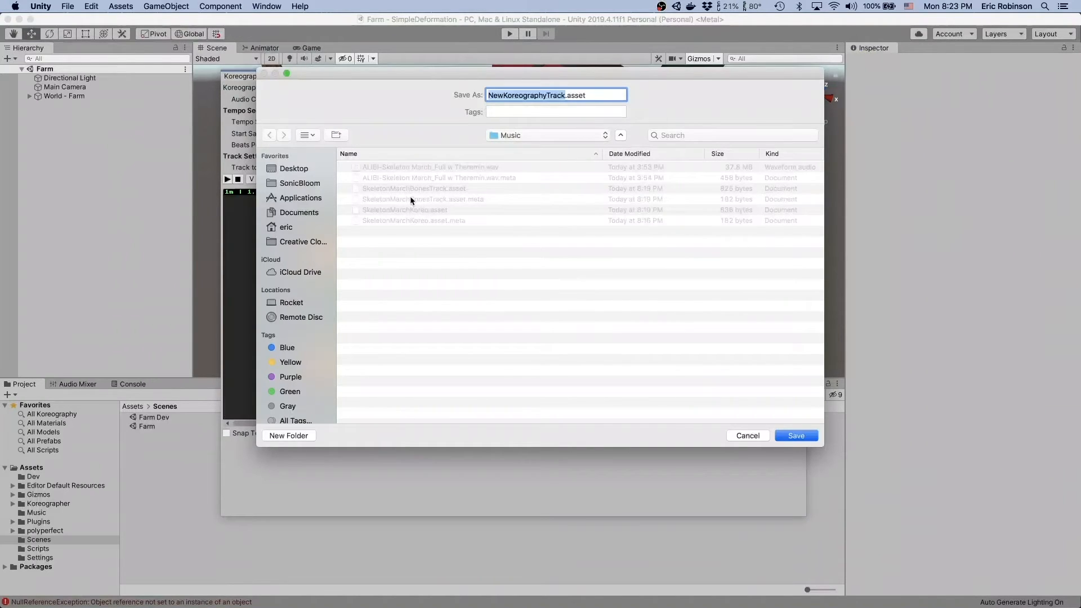
left_click(410, 190)
left_click(552, 95)
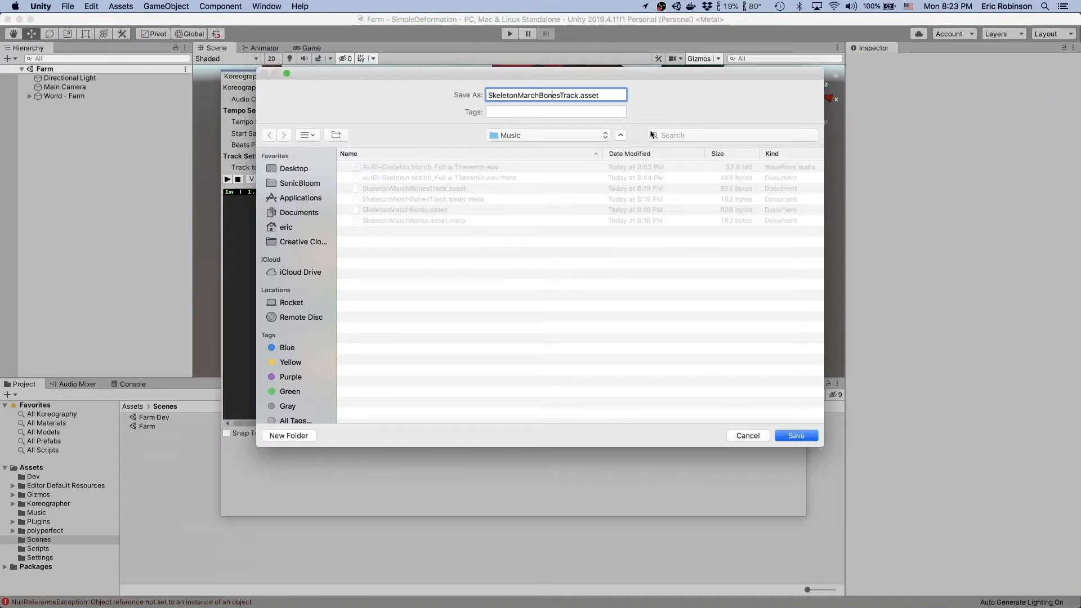
type("k")
left_click(805, 437)
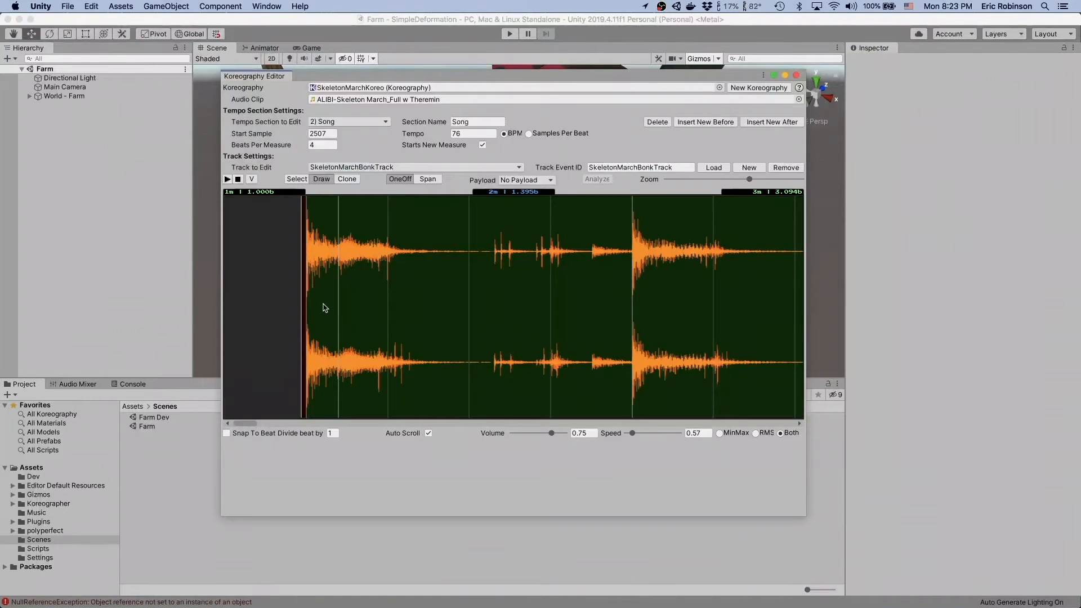
- Set the new track's event ID to Bonks
double_click(656, 167)
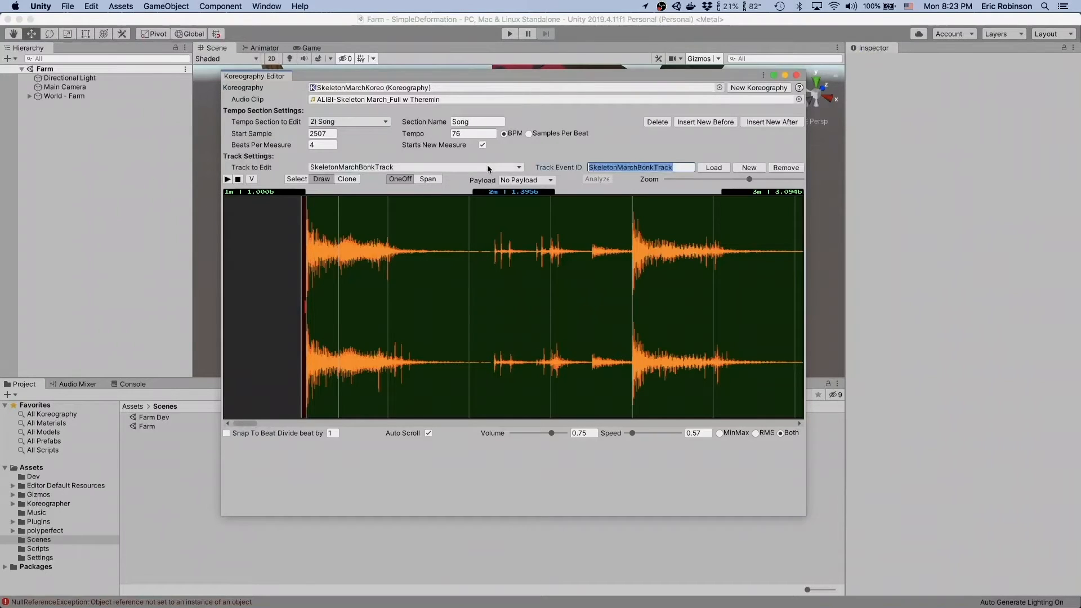
type("Bonk")
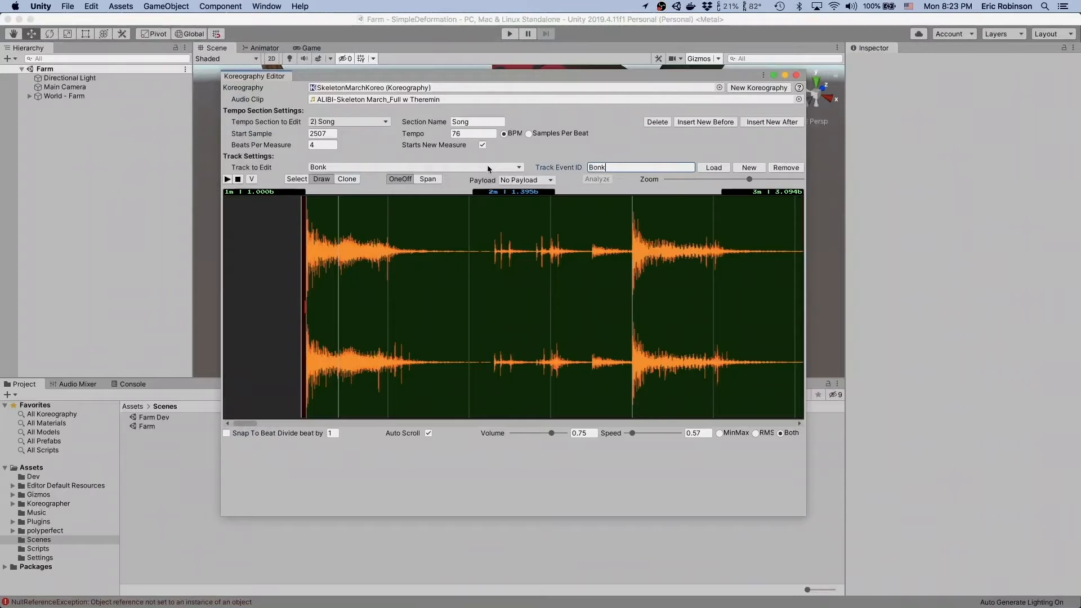
type("s")
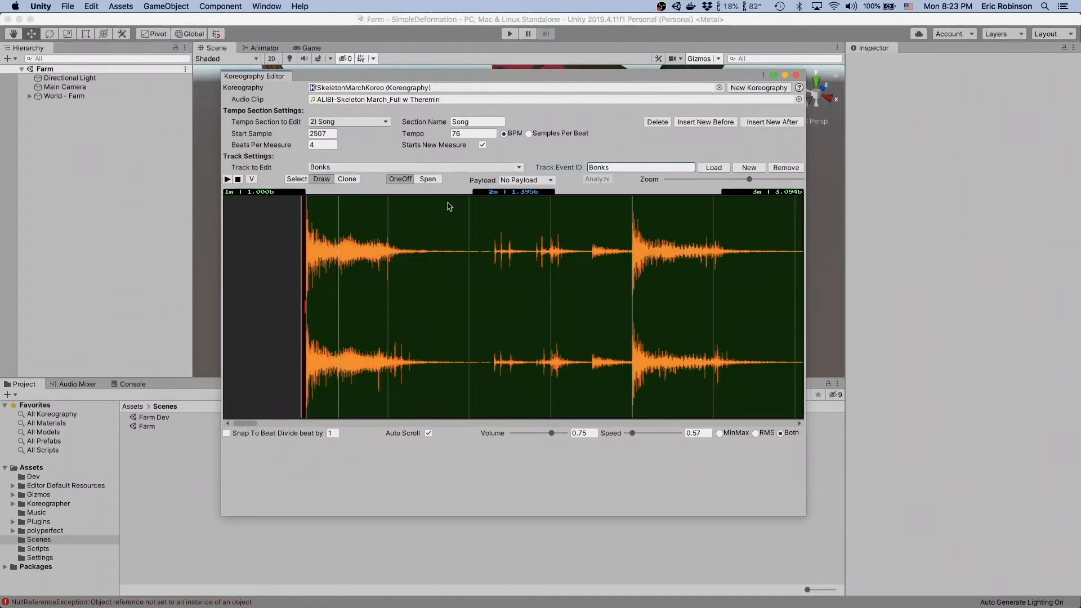
- Place a one-off event on the first downbeat of the Song section at sample 2507, with snapping to the beat turned on
left_click(306, 304)
left_click(306, 309)
left_click_drag(307, 311, 313, 311)
left_click(226, 433)
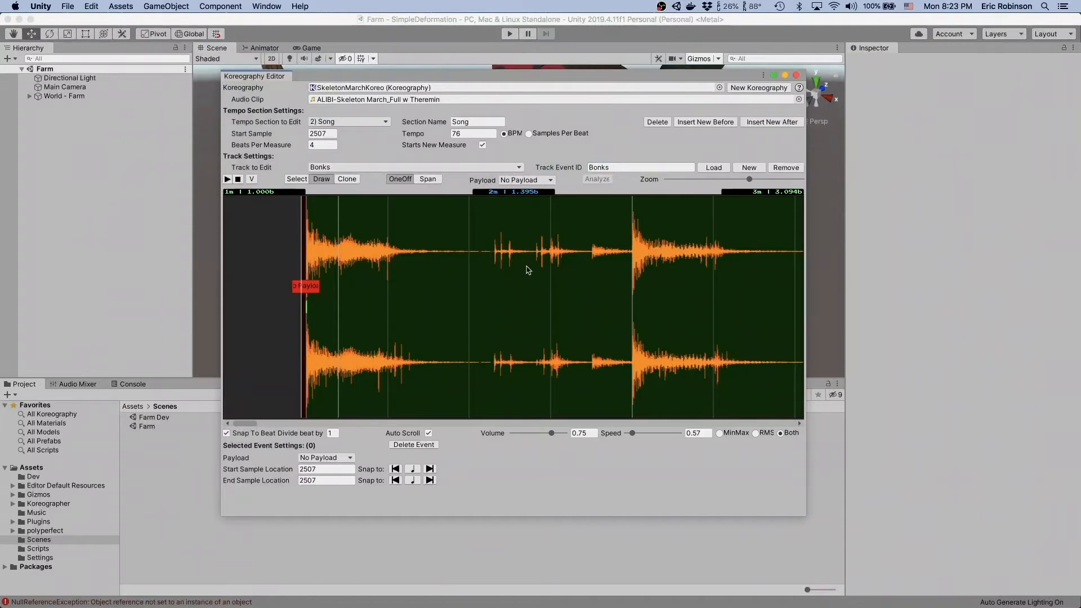
key("BackSpace")
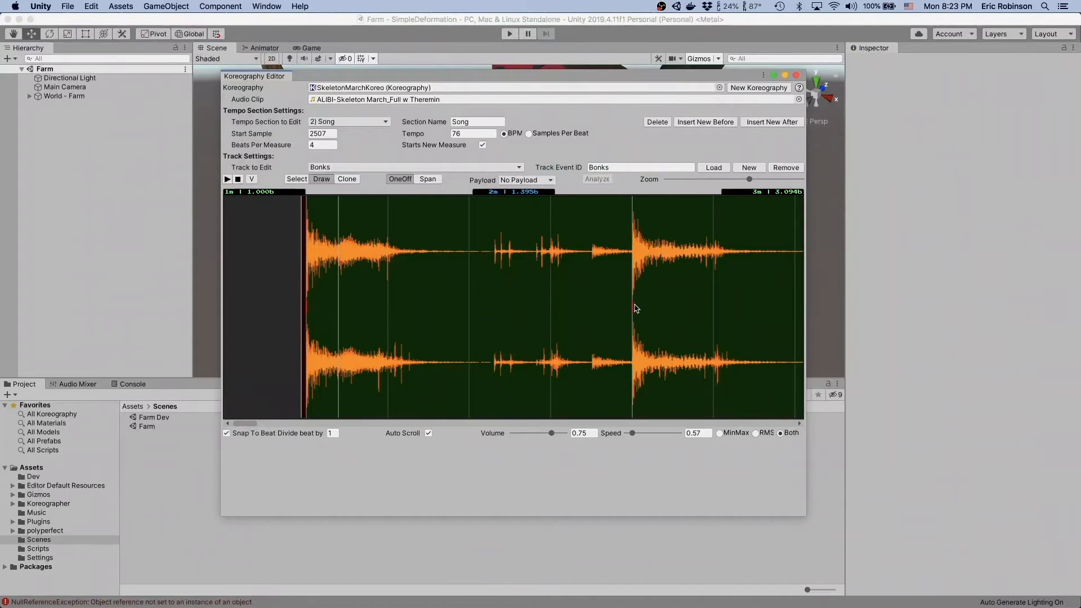
- Add beat-snapped one-off events on the downbeats through measure 9 of the Bonks track
scroll(642, 308, "right", 8)
left_click(669, 304)
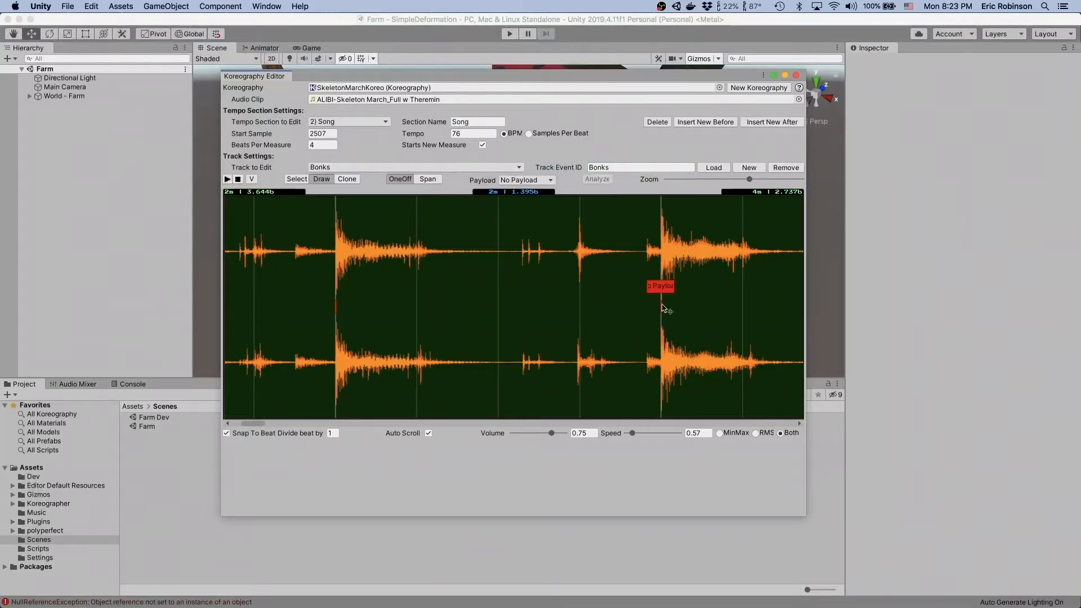
scroll(665, 307, "down", 5)
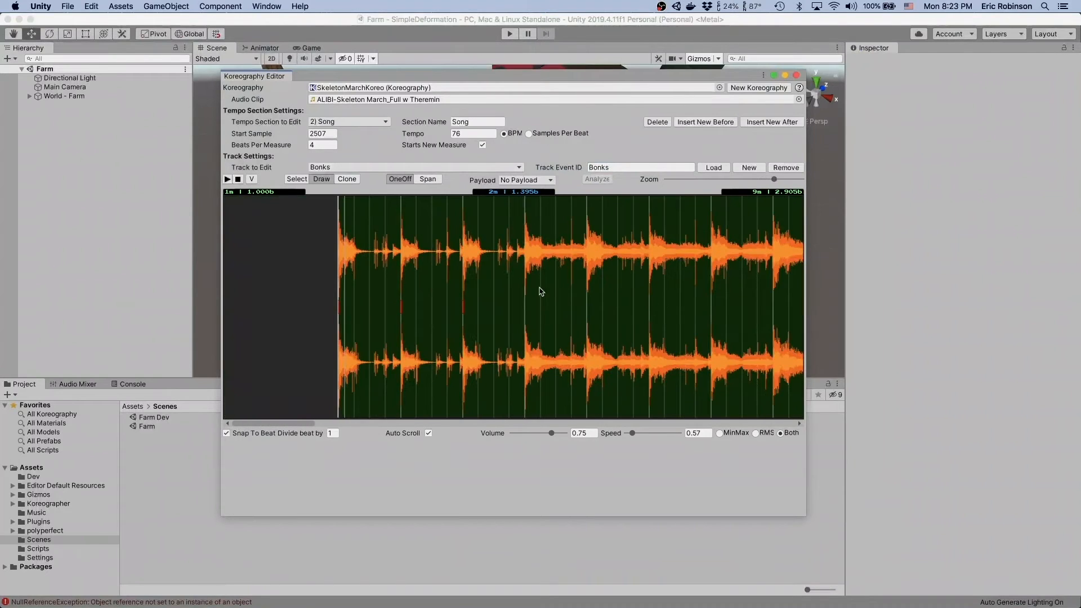
left_click(587, 309)
left_click(651, 307)
left_click(710, 309)
scroll(775, 304, "right", 5)
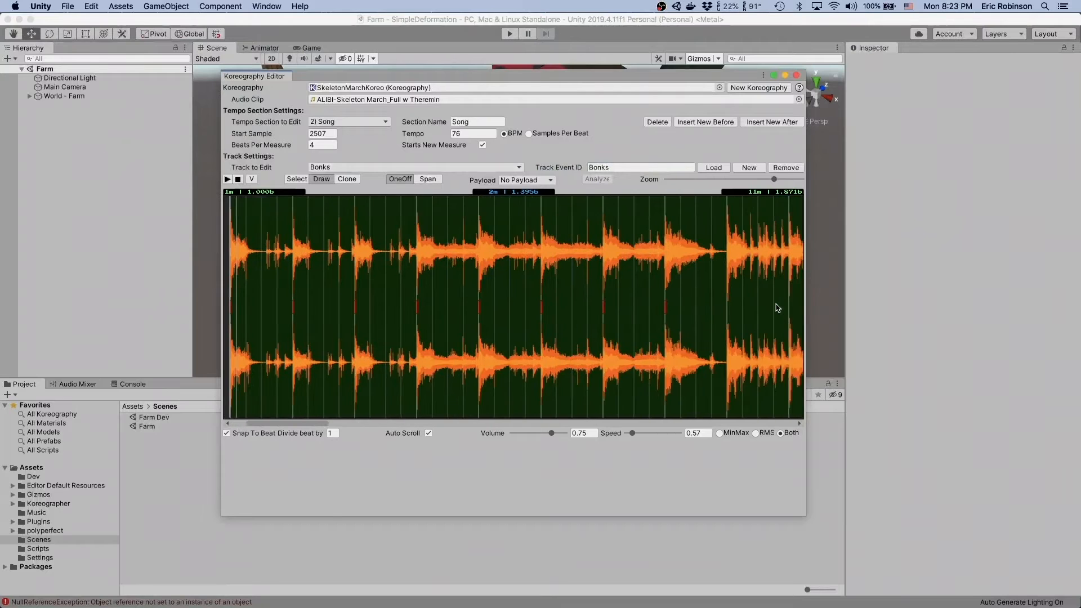
scroll(645, 307, "left", 4)
scroll(676, 316, "left", 4)
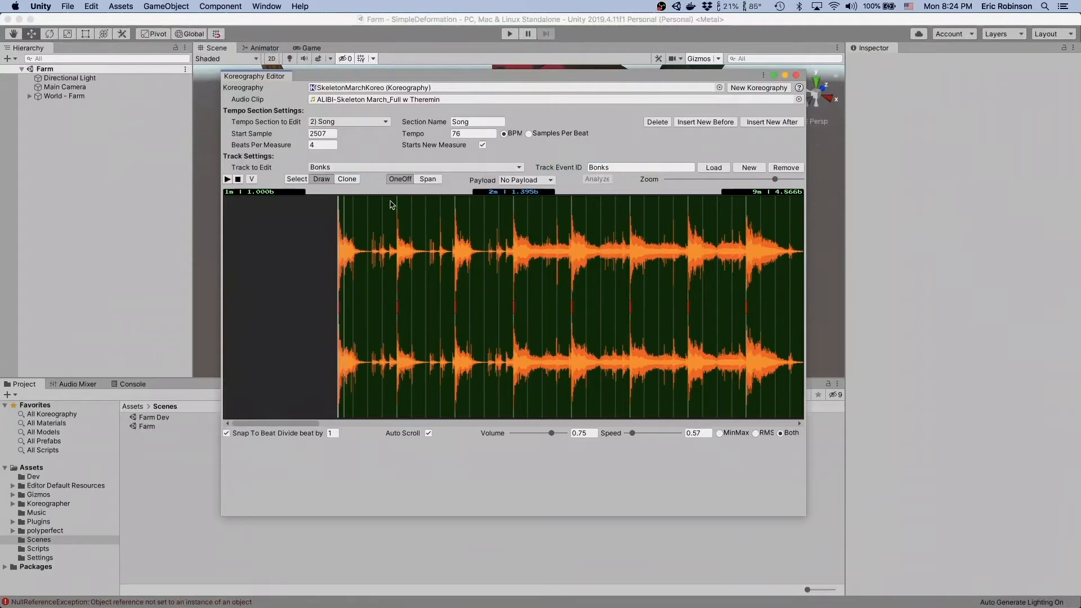
- Turn off beat snapping, replay the audio from measure 2, and add a one-off event just ahead of the measure 3 downbeat
left_click(238, 432)
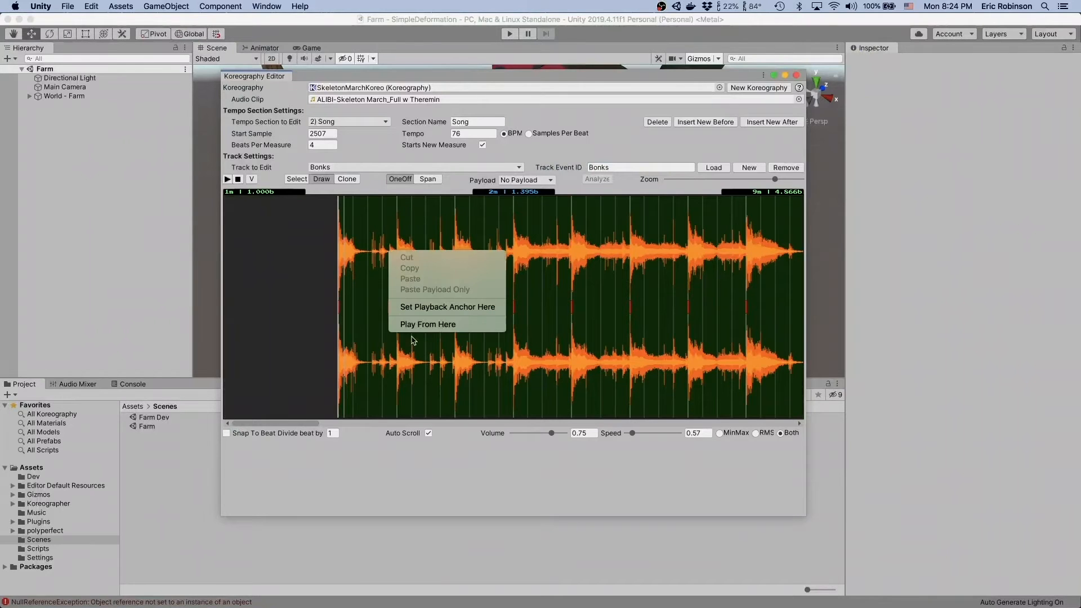
left_click(417, 325)
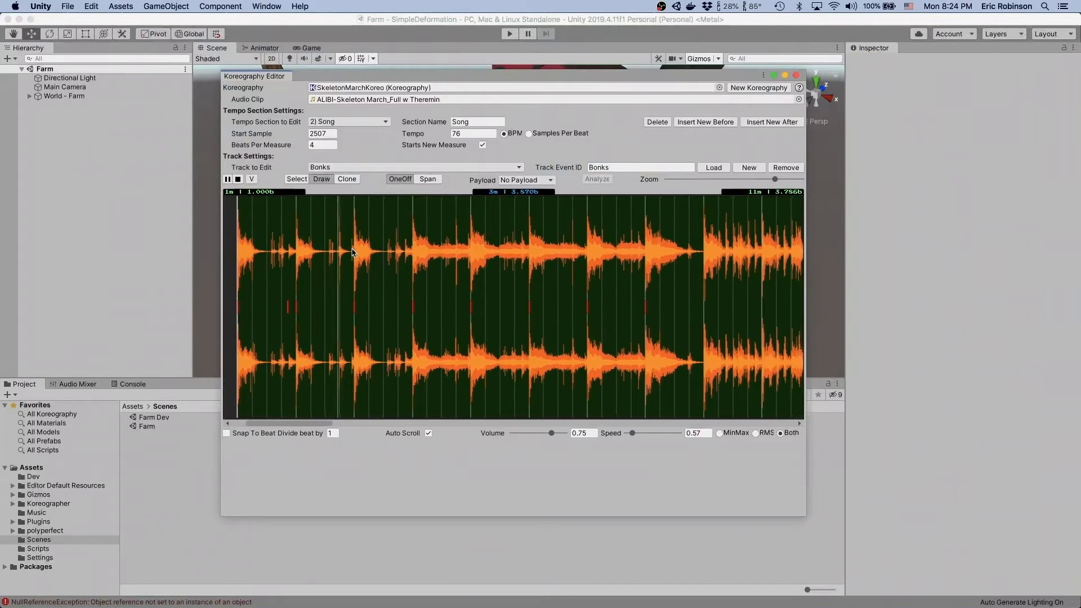
key("space")
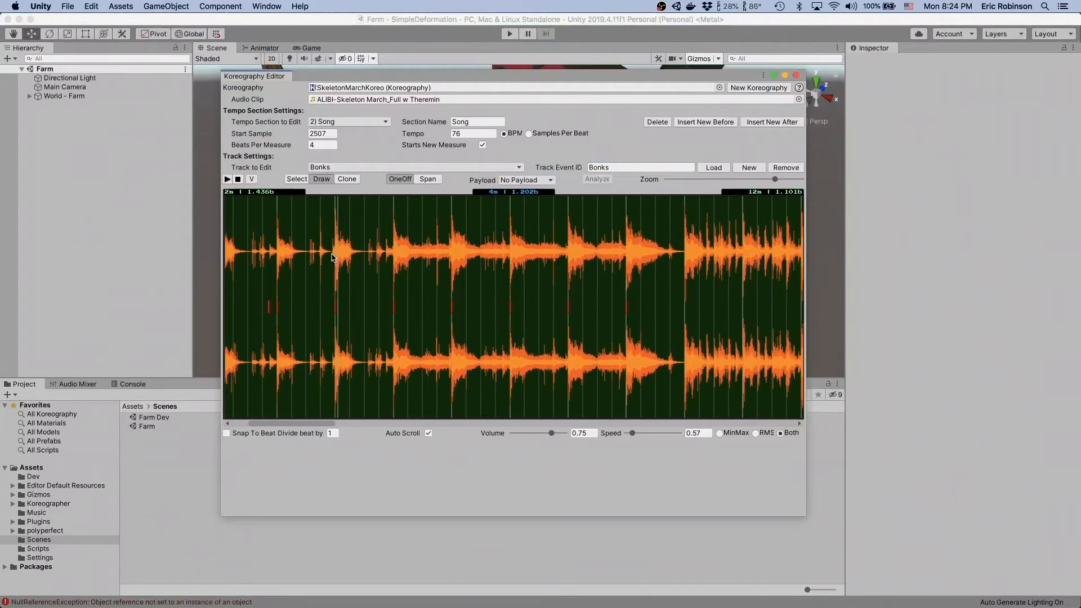
- Add an unsnapped one-off event just ahead of each downbeat from measure 4 through measure 9, matching the lead-in sounds
scroll(333, 249, "up", 4)
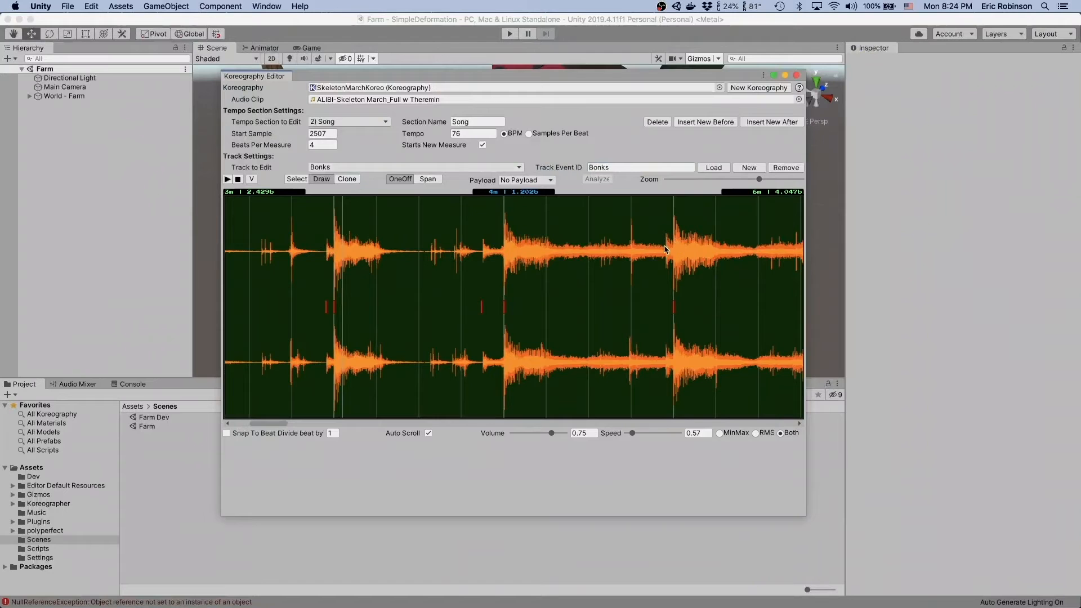
scroll(666, 248, "up", 3)
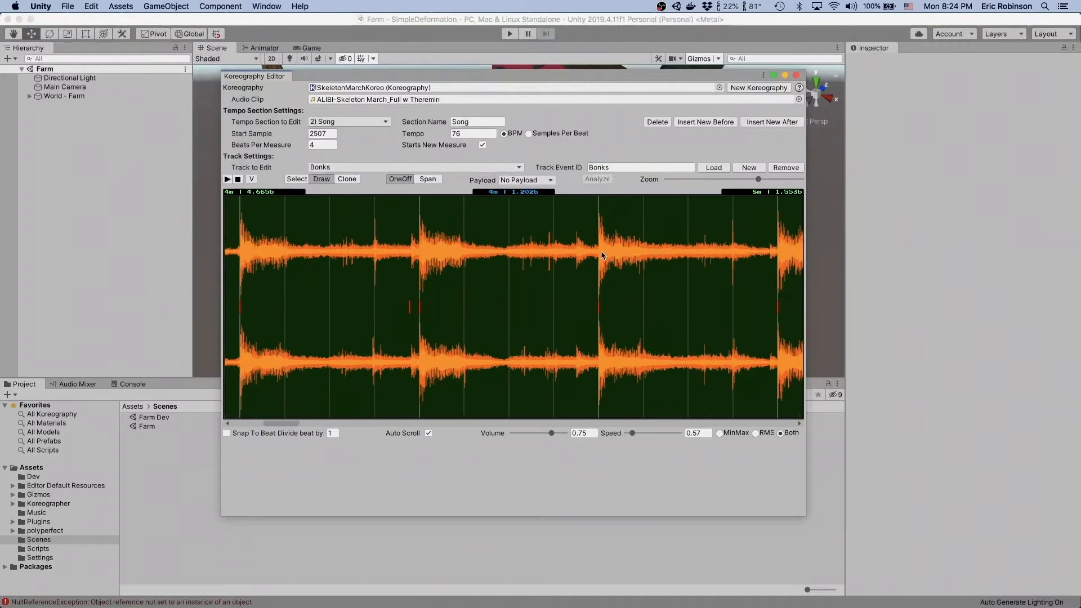
scroll(568, 253, "right", 5)
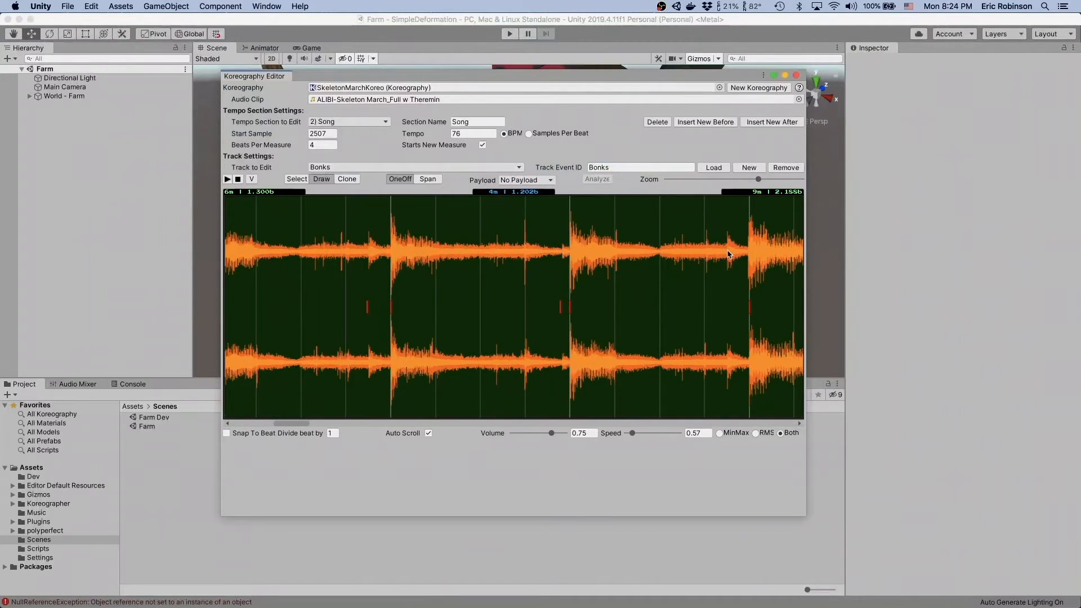
scroll(729, 254, "right", 5)
scroll(728, 255, "right", 5)
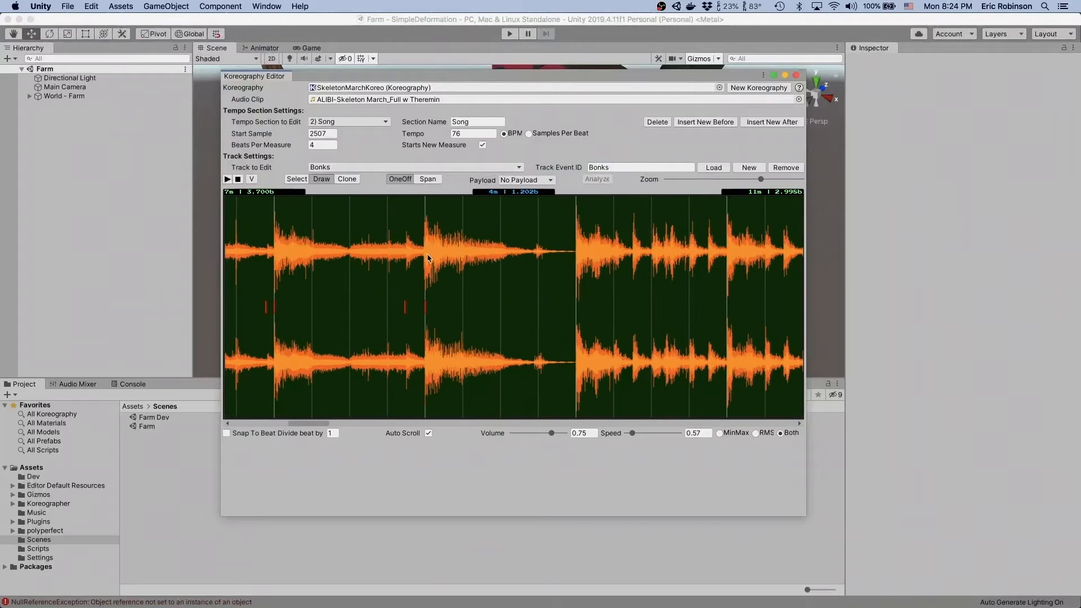
- Replay the audio from the second half of measure 9 and review the Bonks events across the track
right_click(534, 244)
left_click(558, 313)
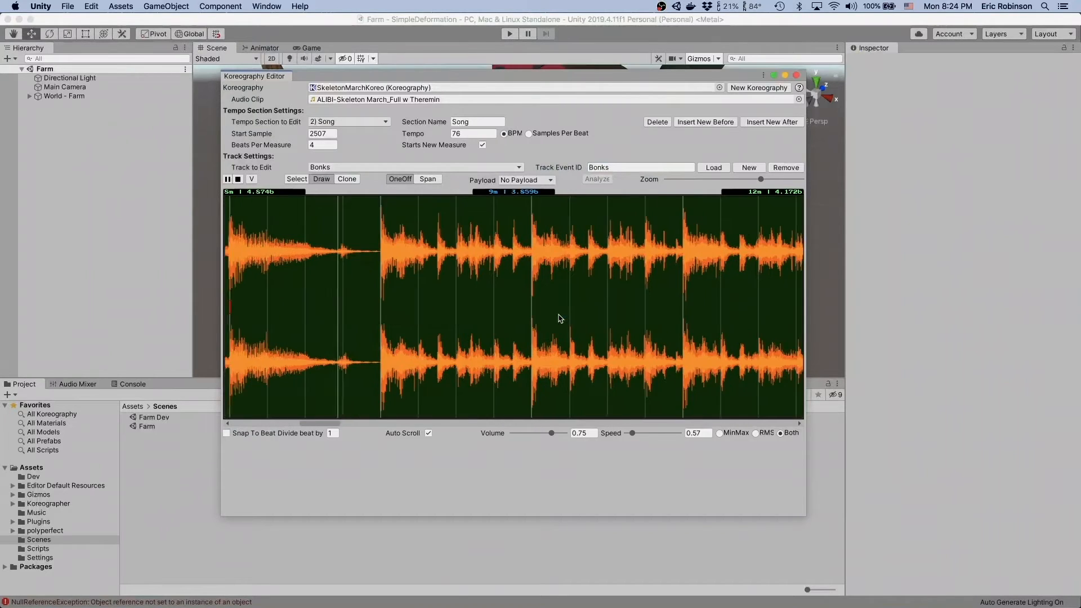
key("shift+space")
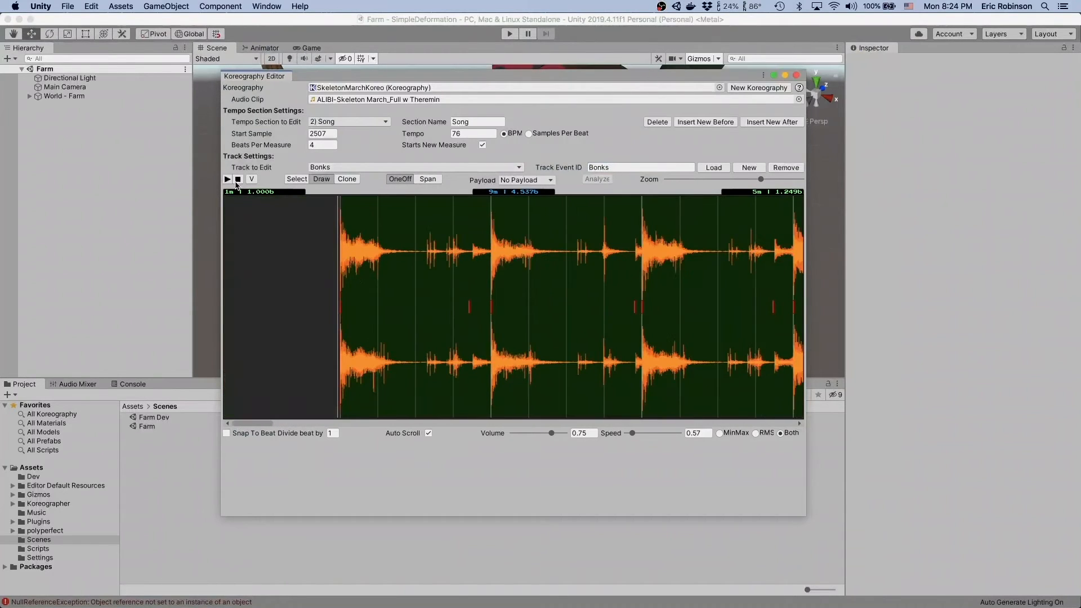
scroll(509, 274, "down", 3)
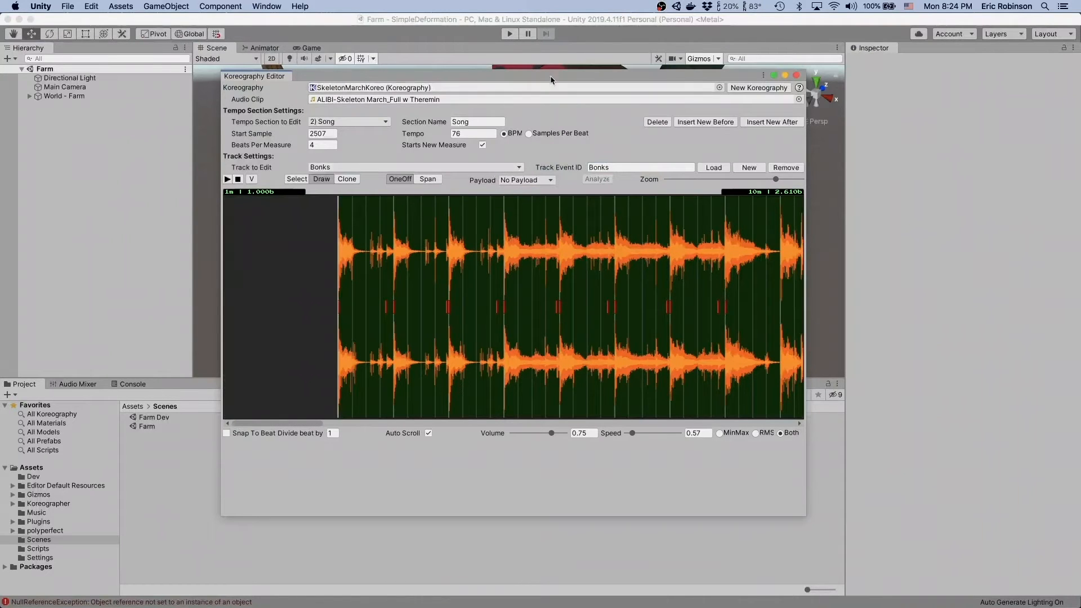
- Return to the Farm scene and examine the Animation and Musical Anim Trigger components on pumkin-leaves (6)
left_click(547, 23)
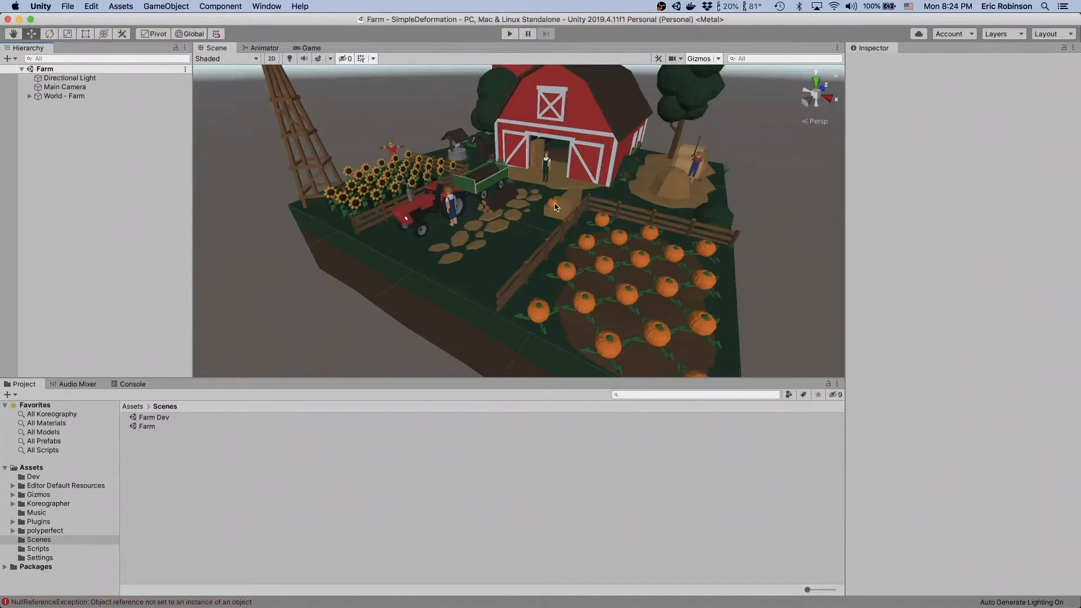
left_click(605, 269)
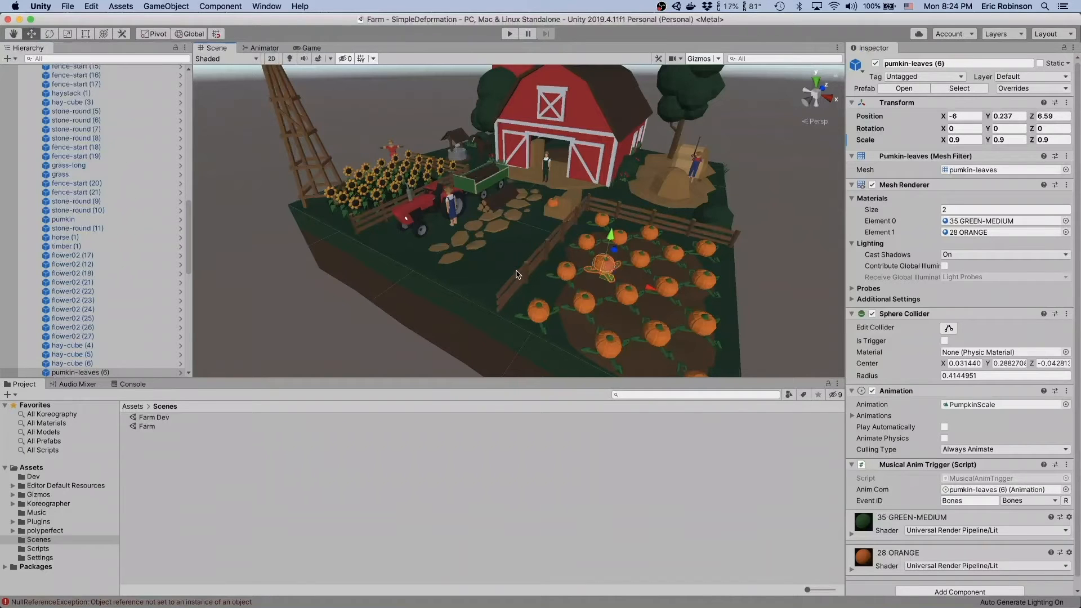
left_click(85, 373)
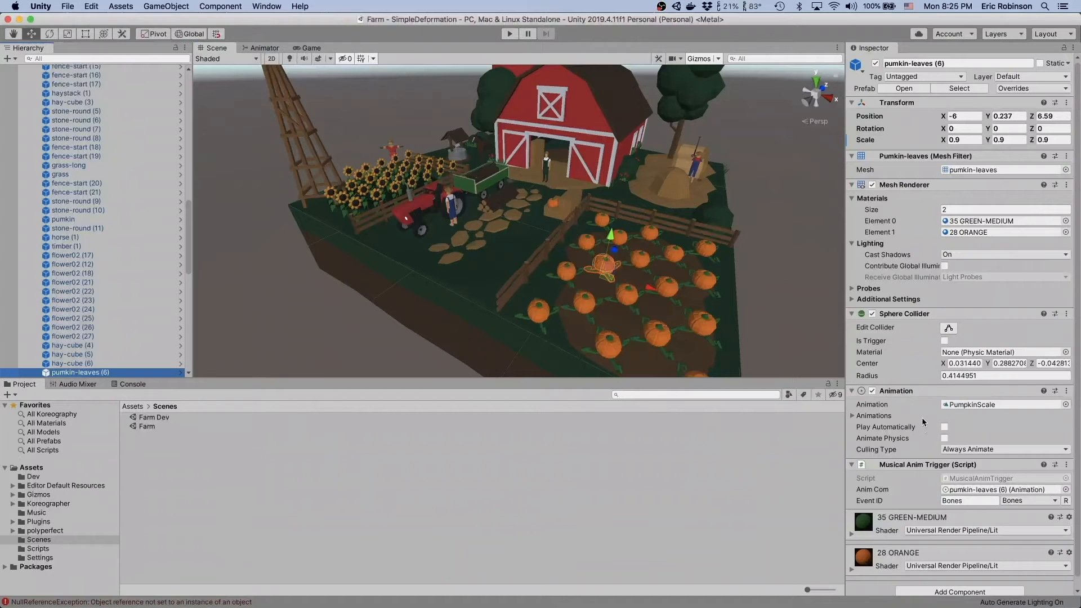
scroll(917, 419, "down", 1)
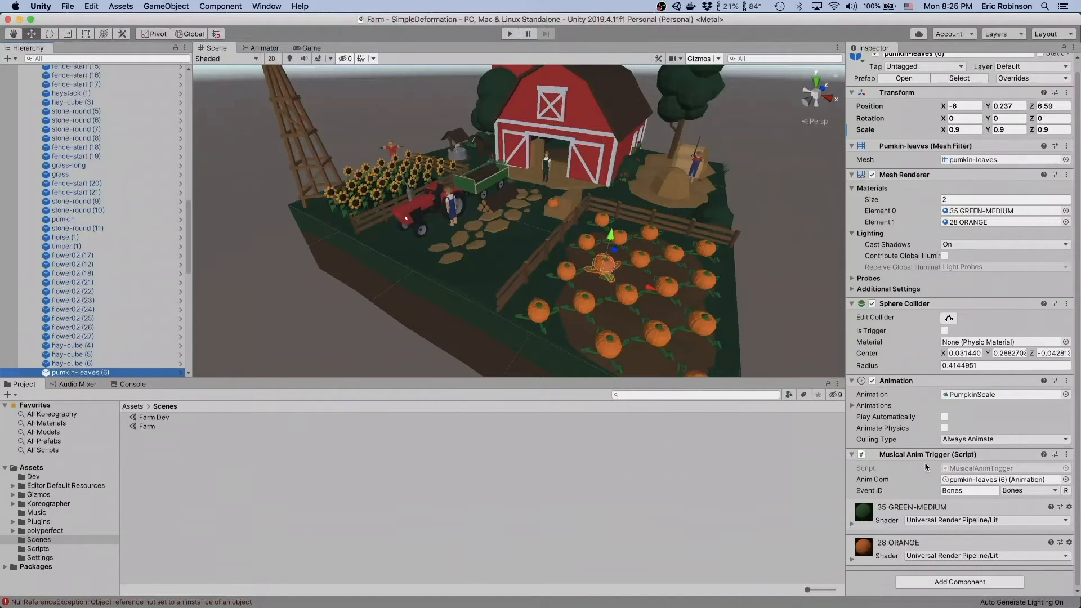
left_click(907, 381)
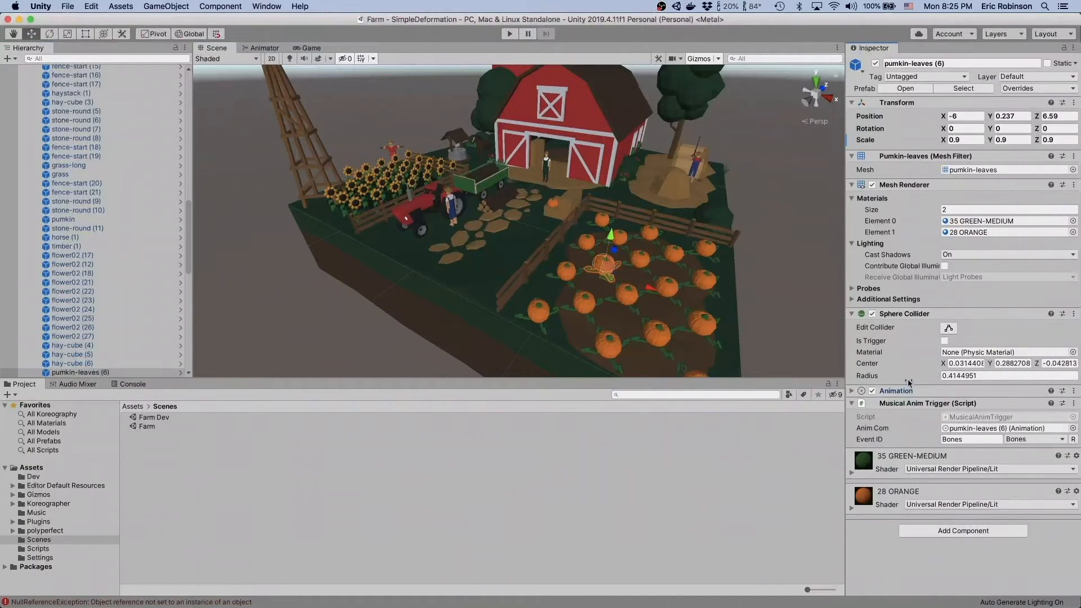
left_click(909, 390)
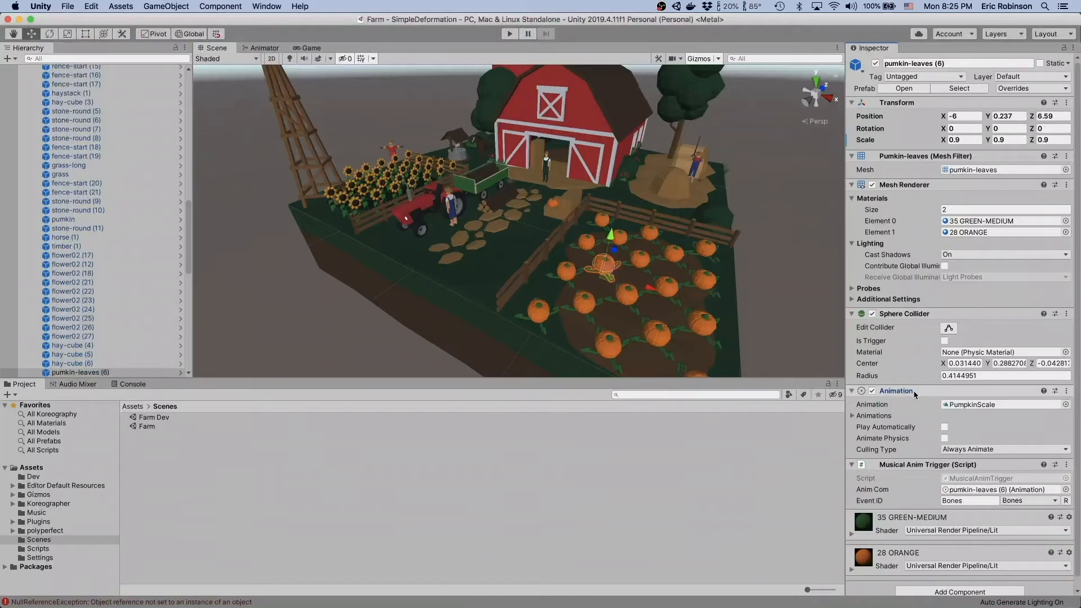
- Locate the PumpkinScale clip assigned to the pumpkin's Animation component and open it for viewing
left_click(951, 405)
left_click(157, 427)
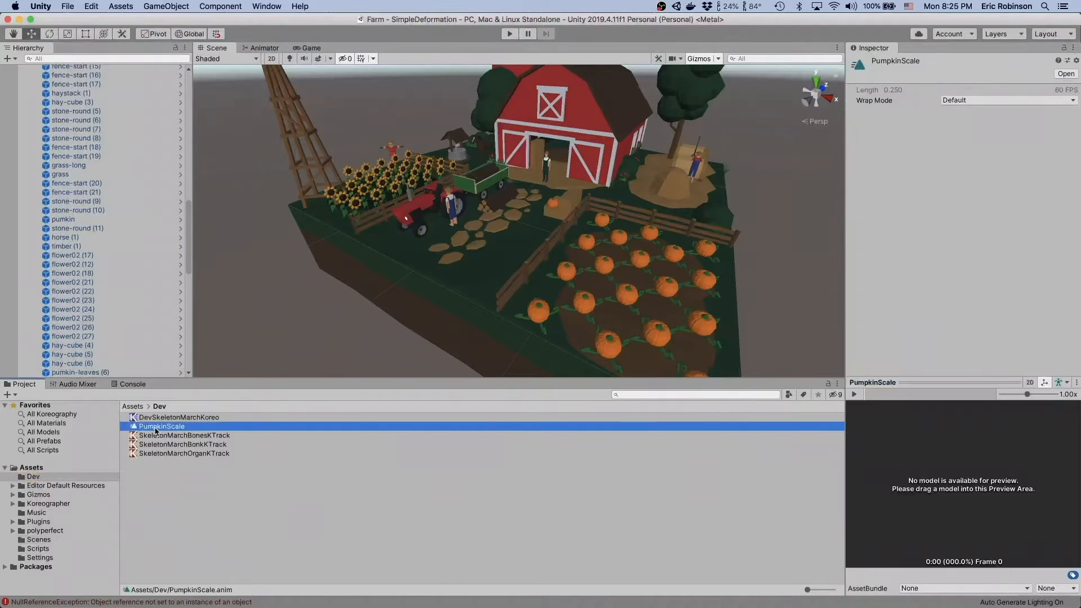
double_click(157, 427)
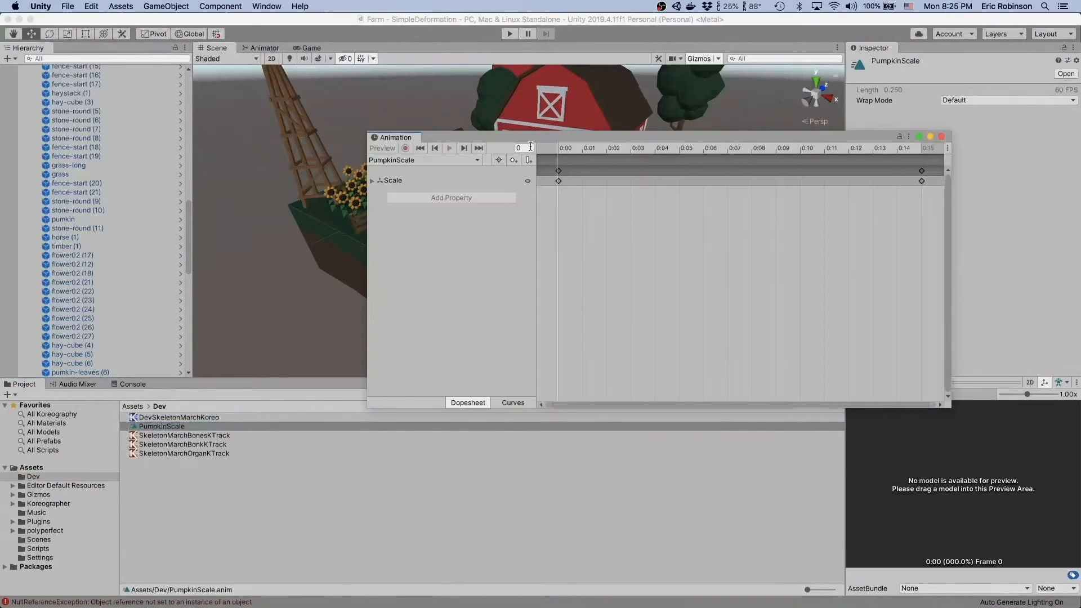
- Move the Animation window off the scene view and select pumkin-leaves (12) to inspect its components
left_click_drag(536, 145, 629, 364)
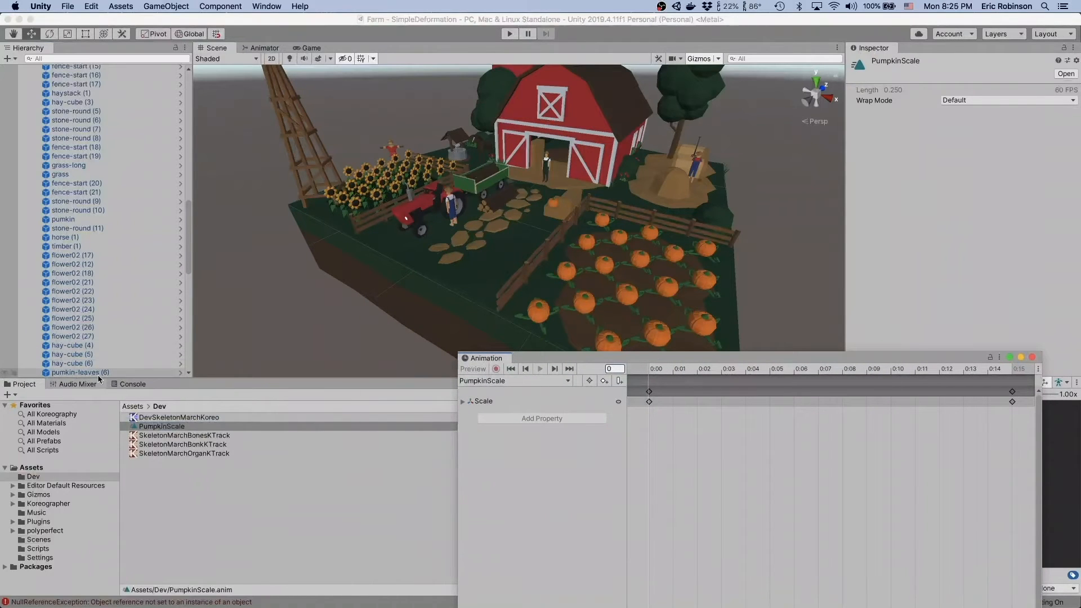
left_click(575, 302)
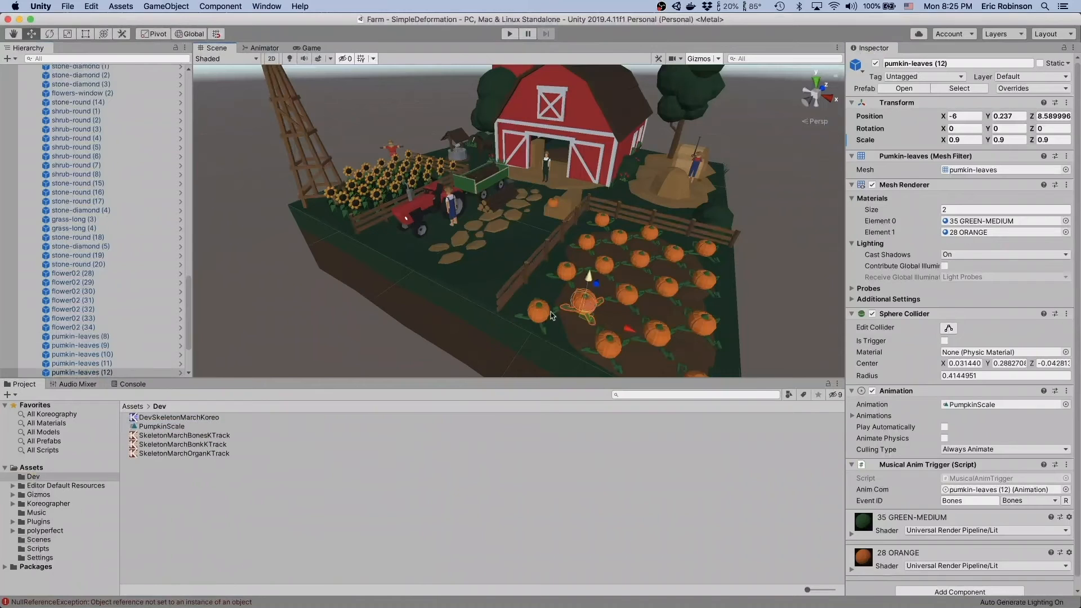
- Open the PumpkinScale clip in the Animation window with pumkin-leaves (9) selected and preview its playback in the scene
left_click(159, 425)
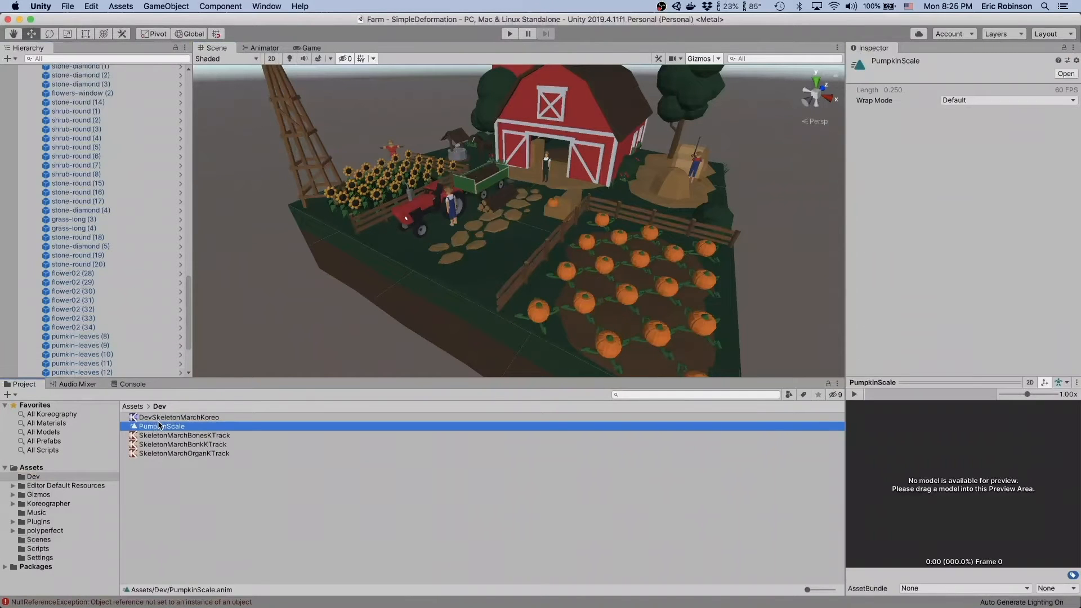
key("super+6")
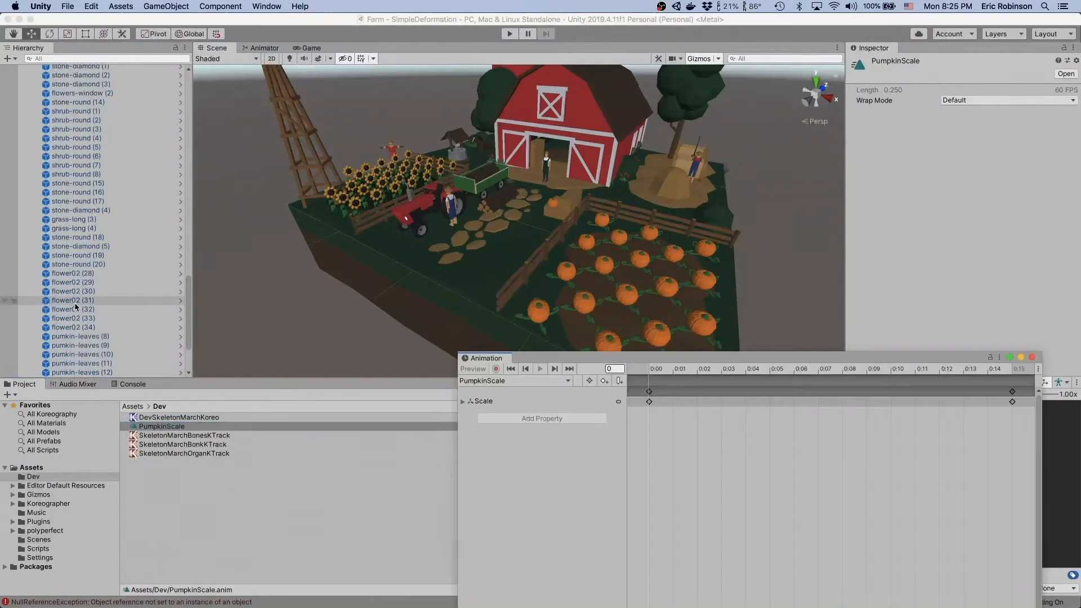
left_click(82, 345)
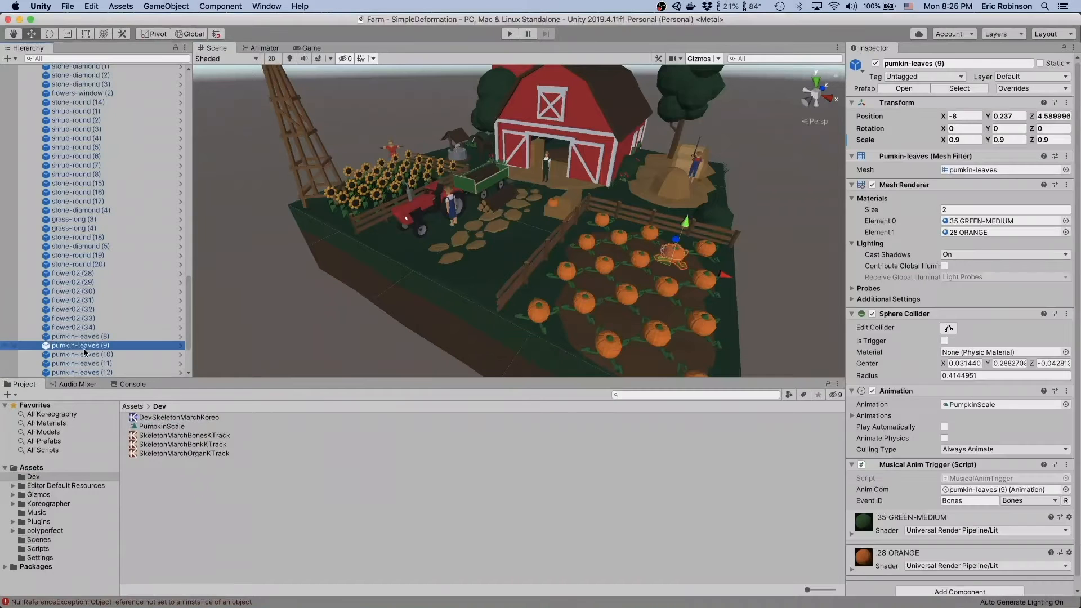
key("super+6")
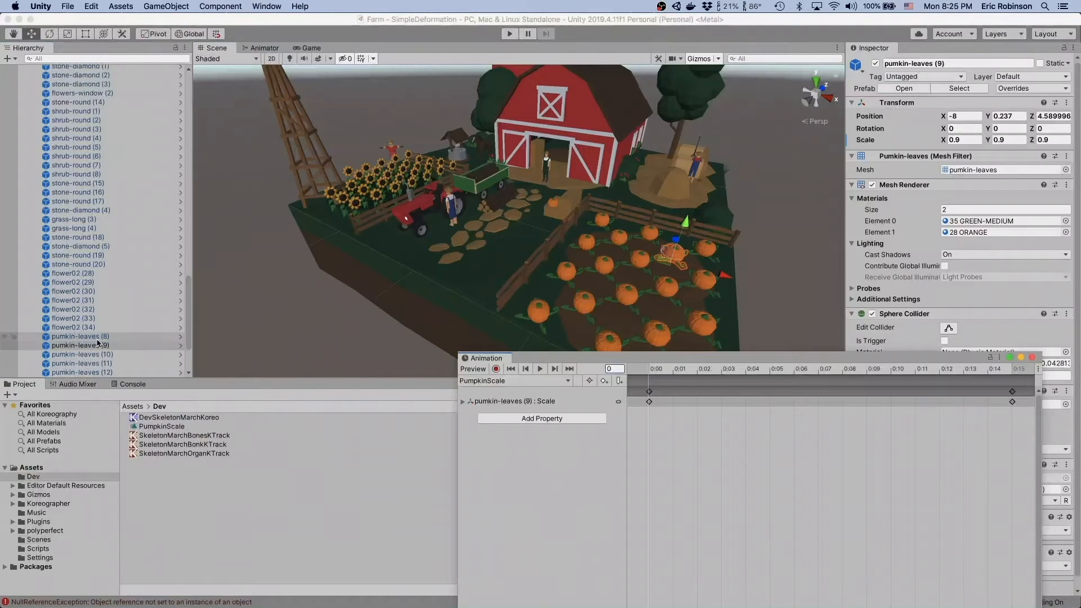
left_click(540, 369)
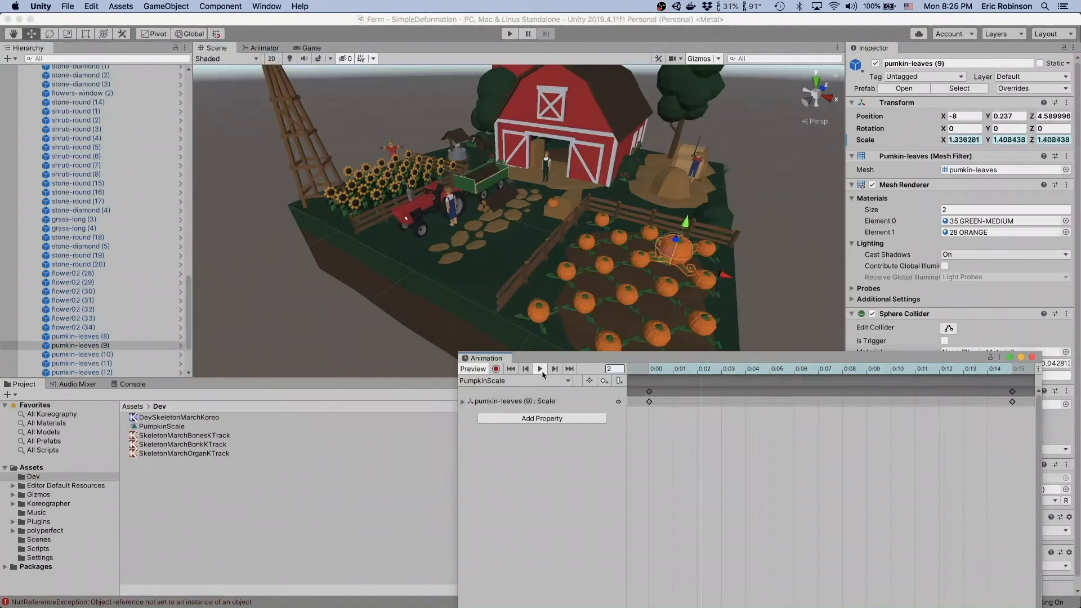
left_click(540, 369)
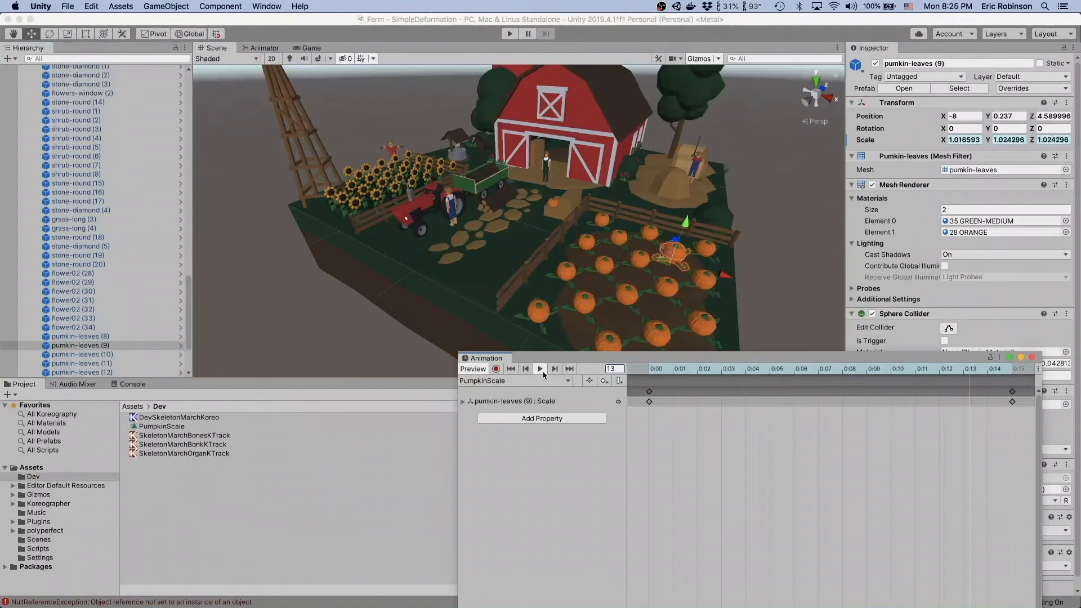
- Scrub the PumpkinScale clip from its first keyframe to the keyframe at 0:15 and close the Animation window
left_click(651, 370)
left_click_drag(655, 370, 1006, 368)
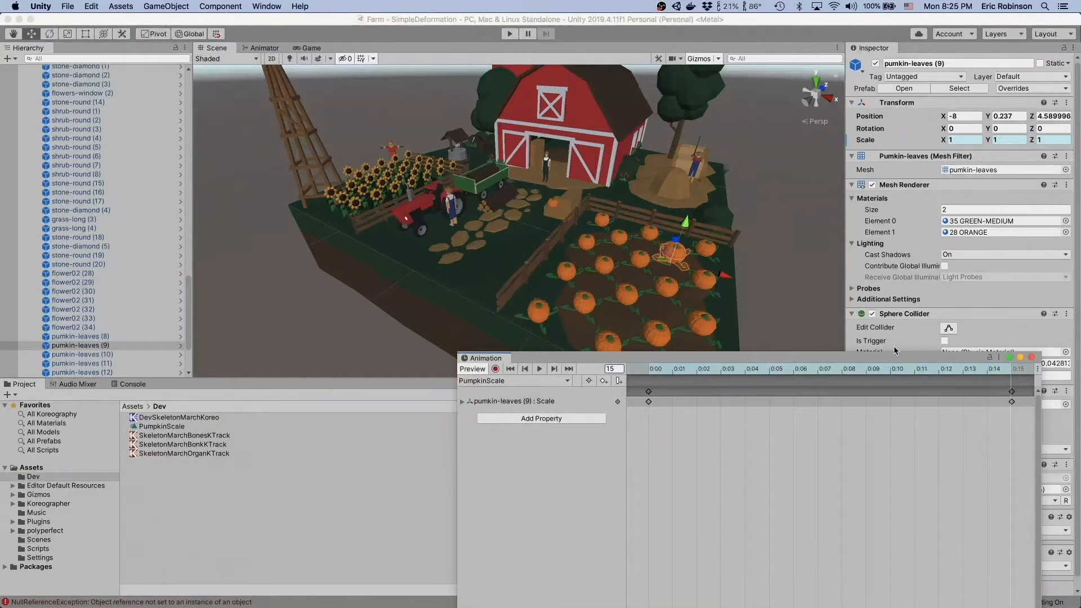
left_click_drag(894, 356, 799, 137)
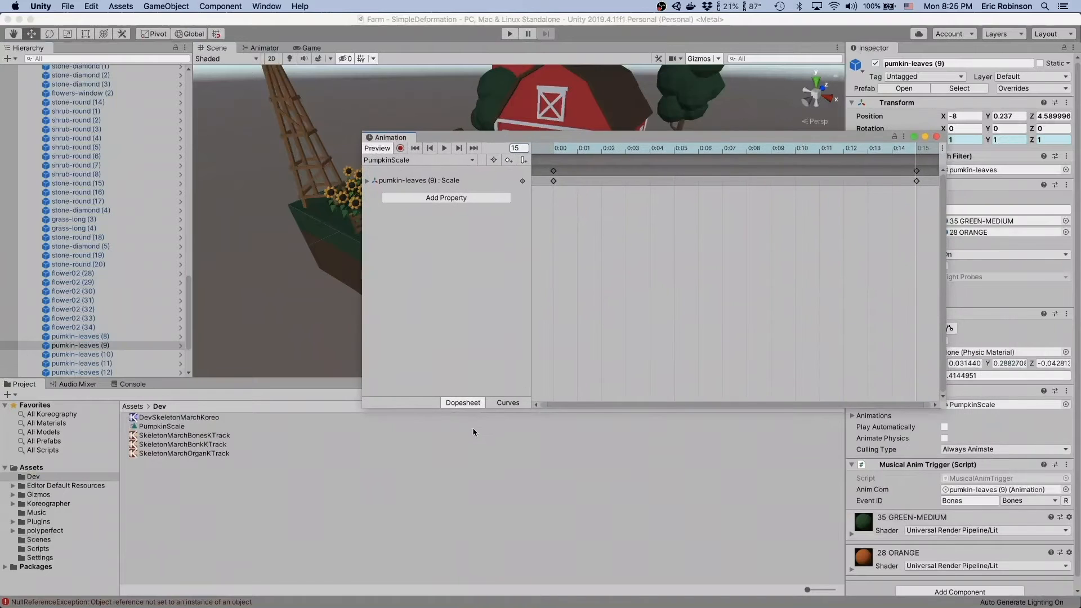
left_click(937, 137)
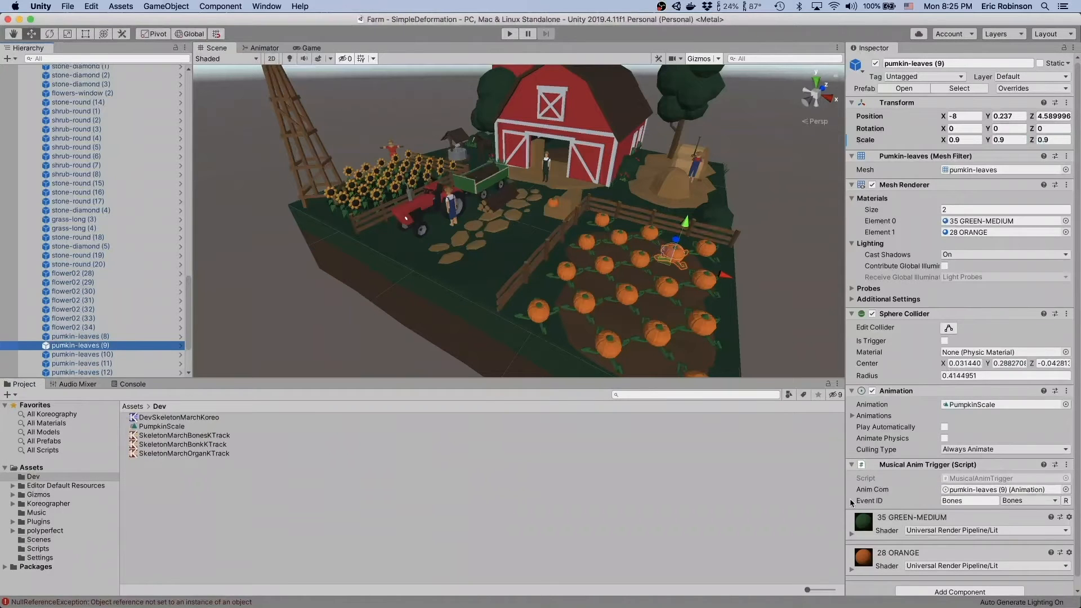
- Examine the Anim Com reference and the Event ID in the Musical Anim Trigger component of pumkin-leaves (9)
left_click(964, 489)
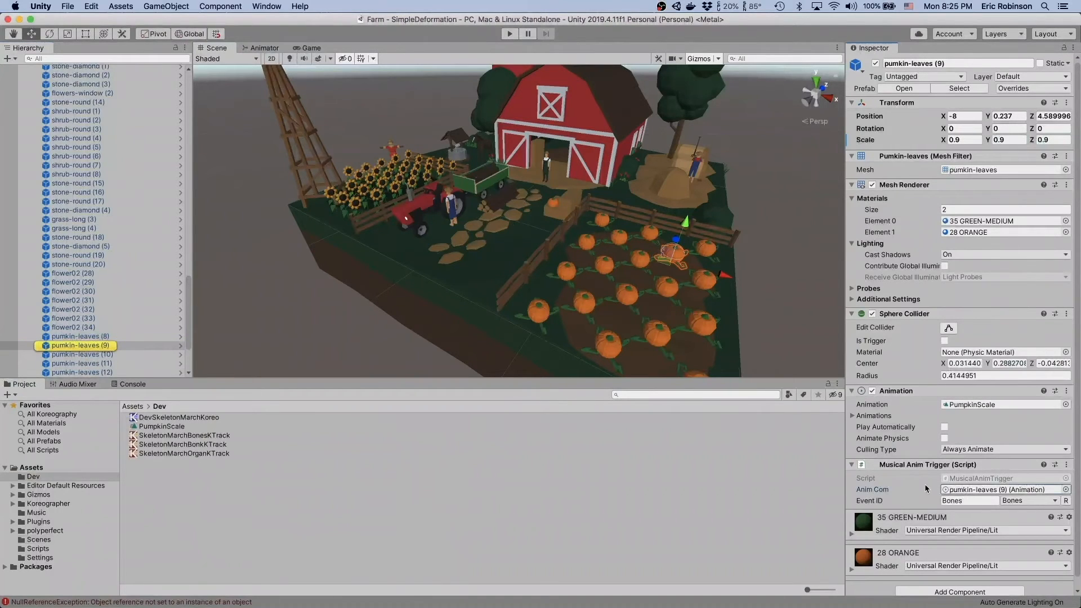
left_click(970, 501)
left_click_drag(970, 502, 880, 500)
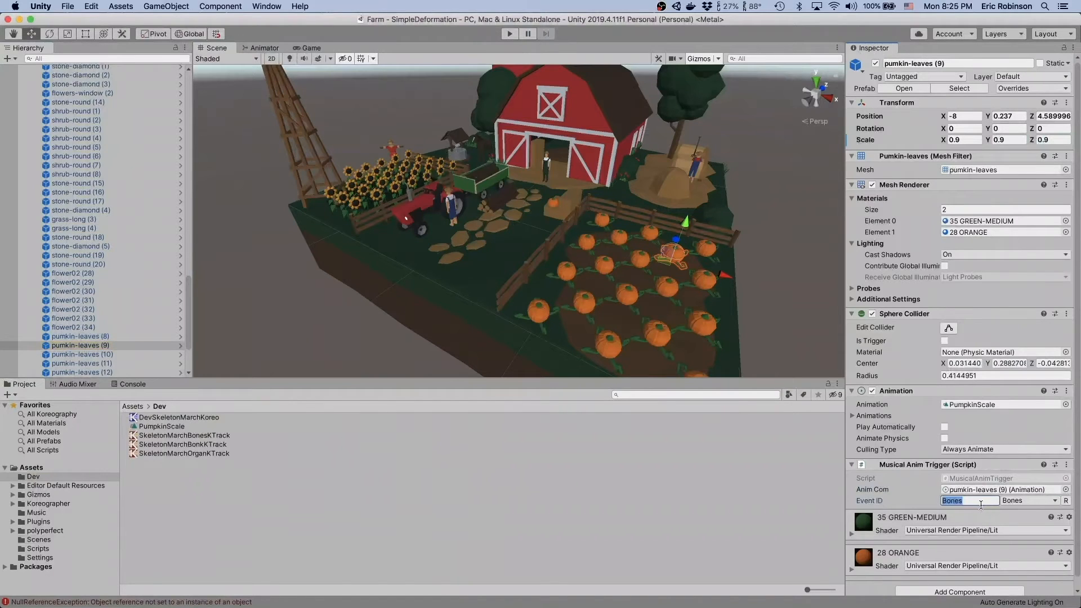
left_click(980, 500)
left_click(958, 492)
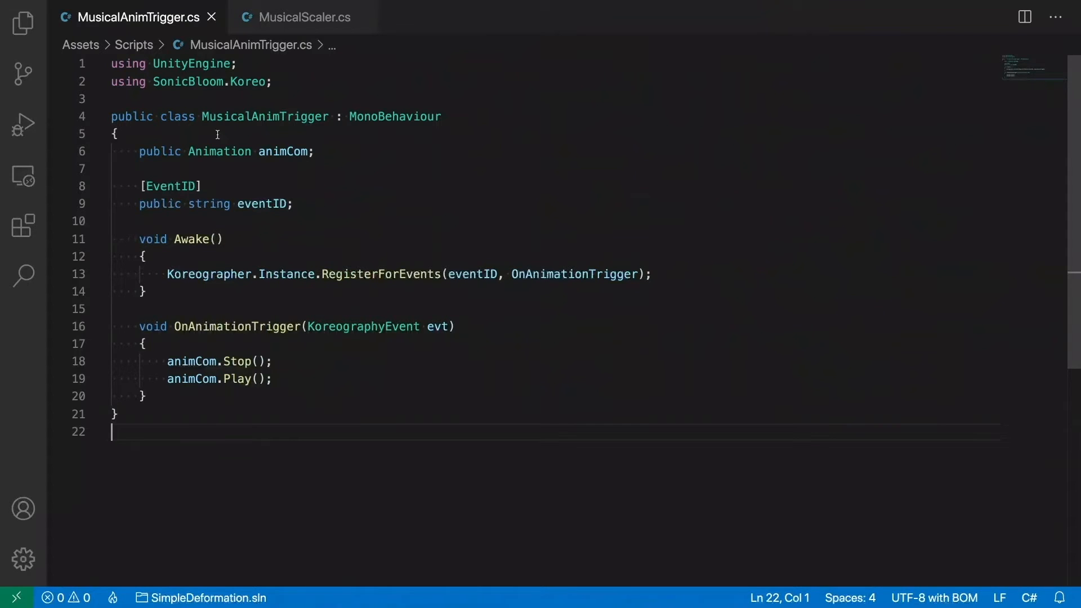
- Switch to Visual Studio Code and review the public animCom field and the EventID-attributed eventID string in MusicalAnimTrigger.cs
mouse_move(271, 132)
left_mouse_down()
mouse_move(304, 403)
mouse_move(281, 292)
mouse_move(279, 139)
left_mouse_up()
left_click(407, 150)
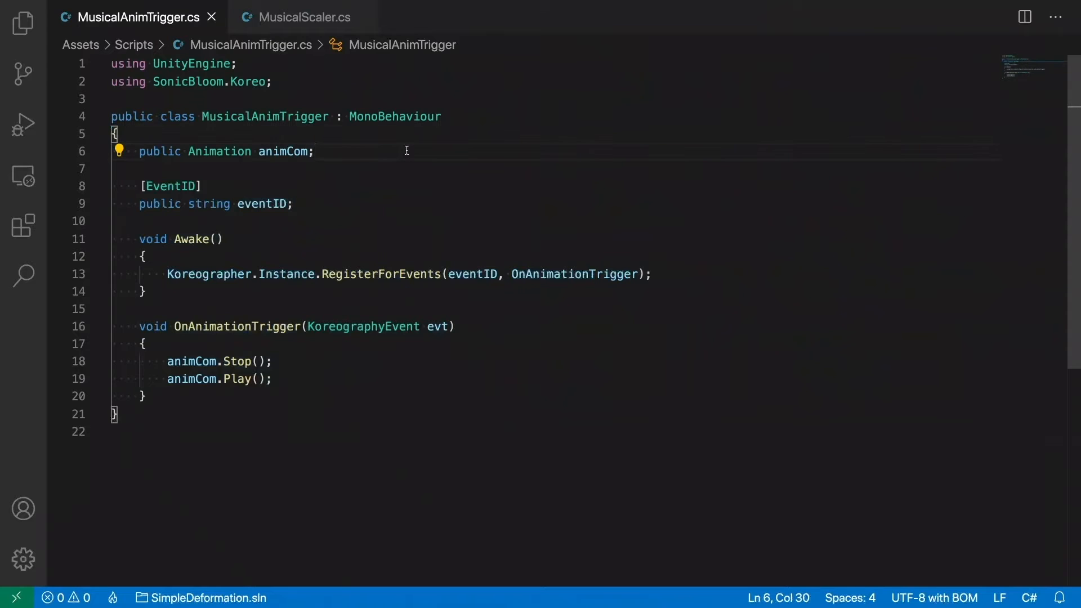
left_click(399, 133)
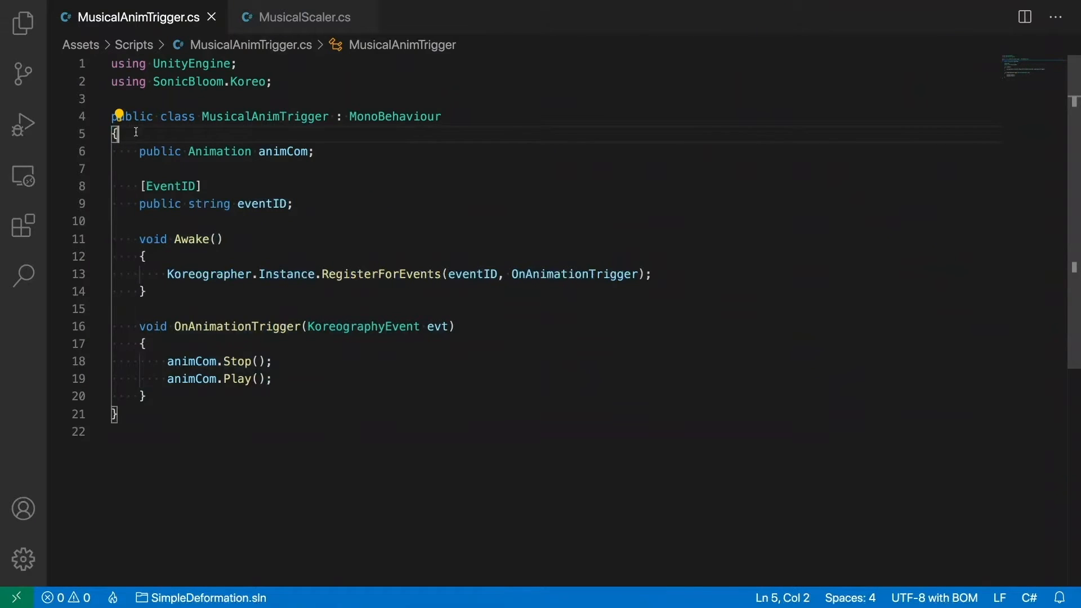
double_click(221, 150)
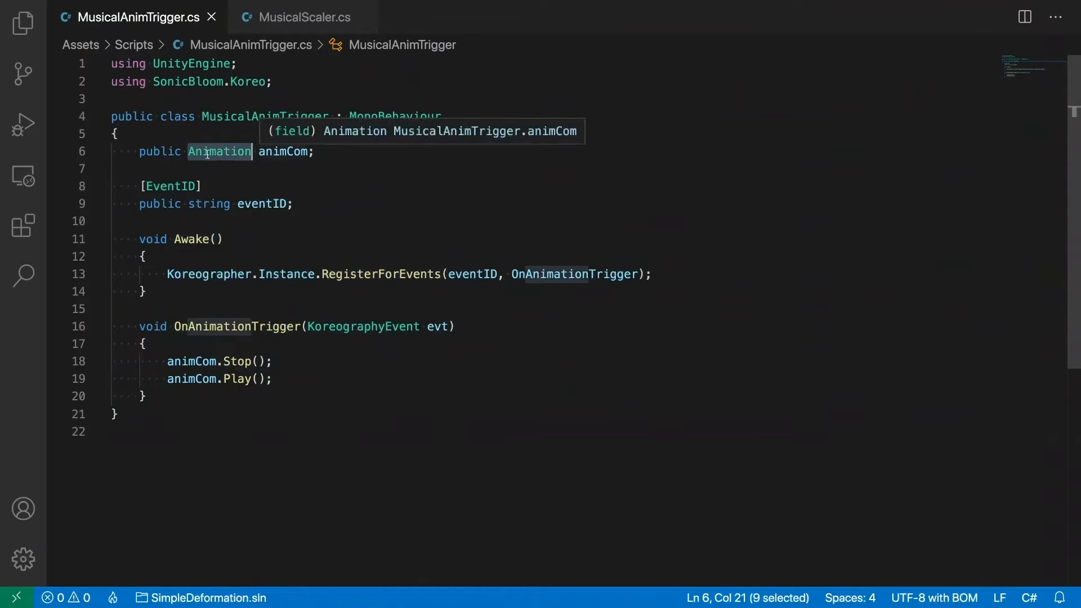
left_click(169, 152)
double_click(169, 152)
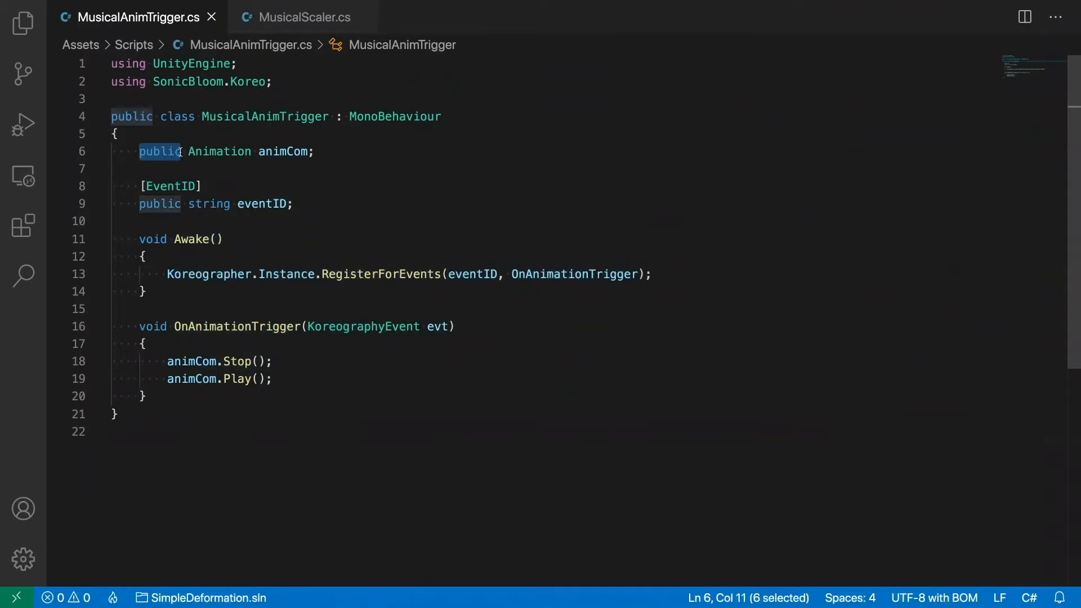
double_click(267, 149)
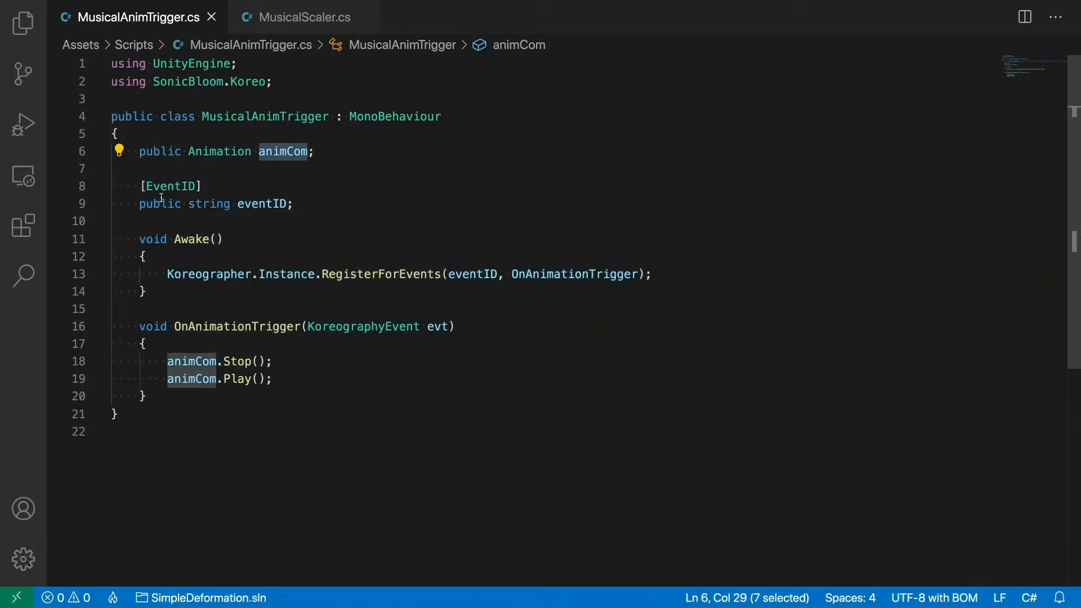
double_click(264, 206)
left_click_drag(145, 187, 195, 186)
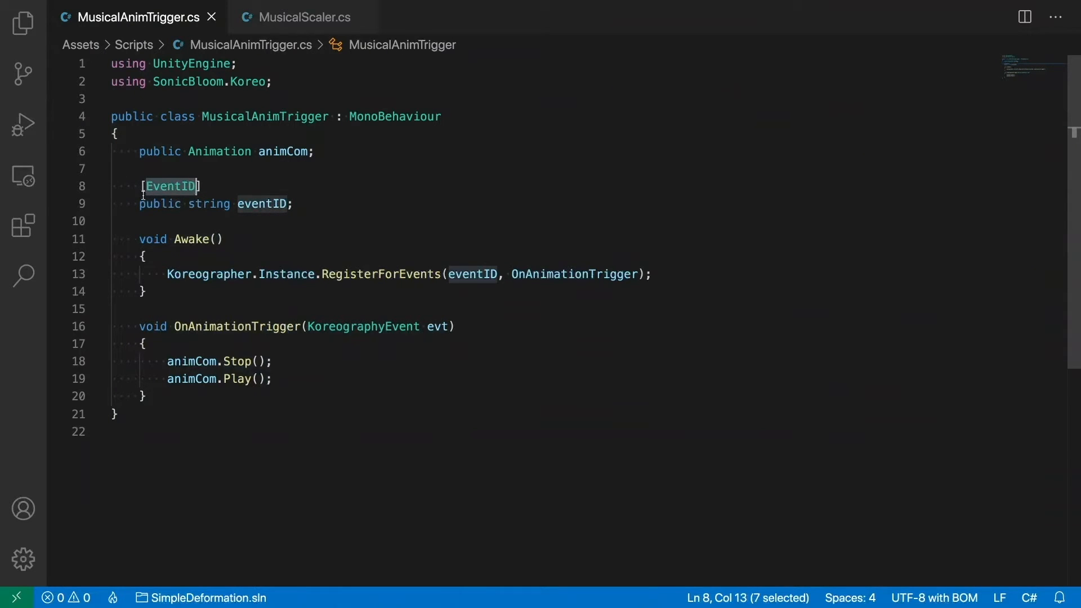
mouse_move(267, 205)
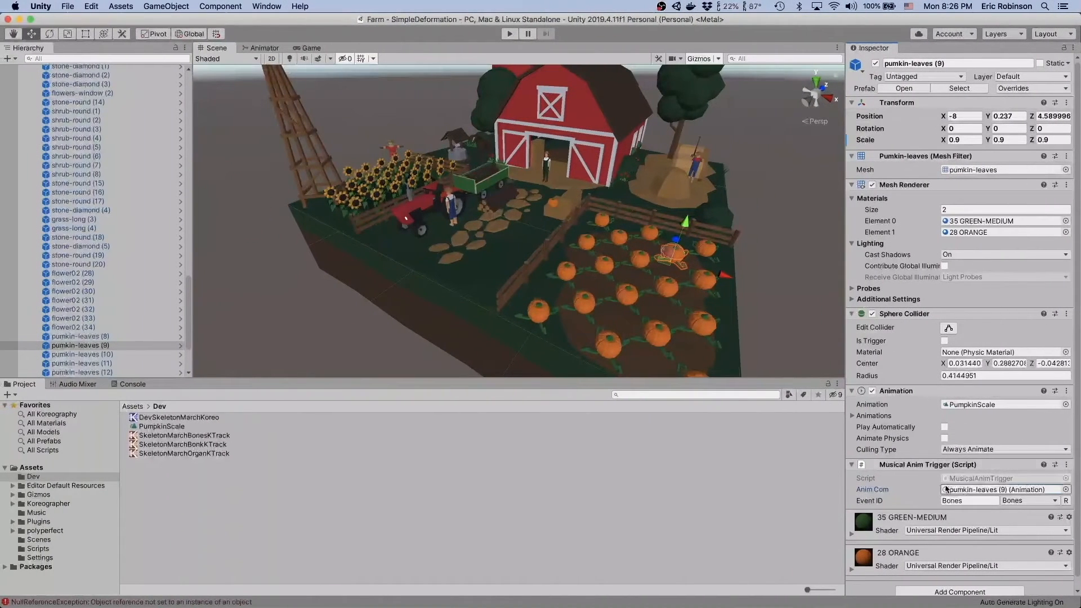
- Return to Unity and view the event IDs selectable for the Musical Anim Trigger, keeping Bones
left_click(965, 500)
left_click(1022, 501)
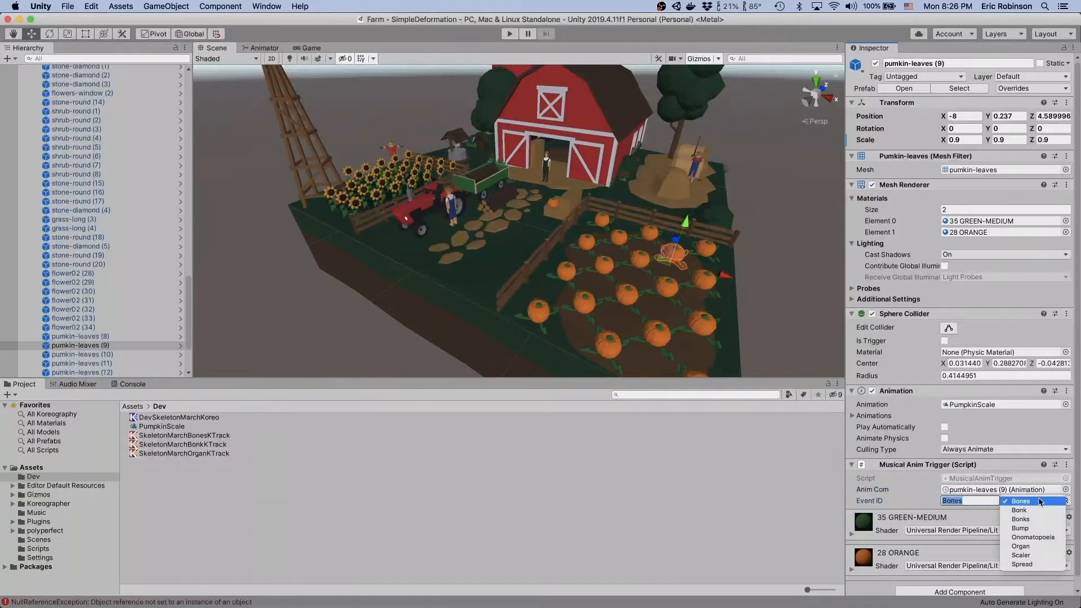
left_click(973, 503)
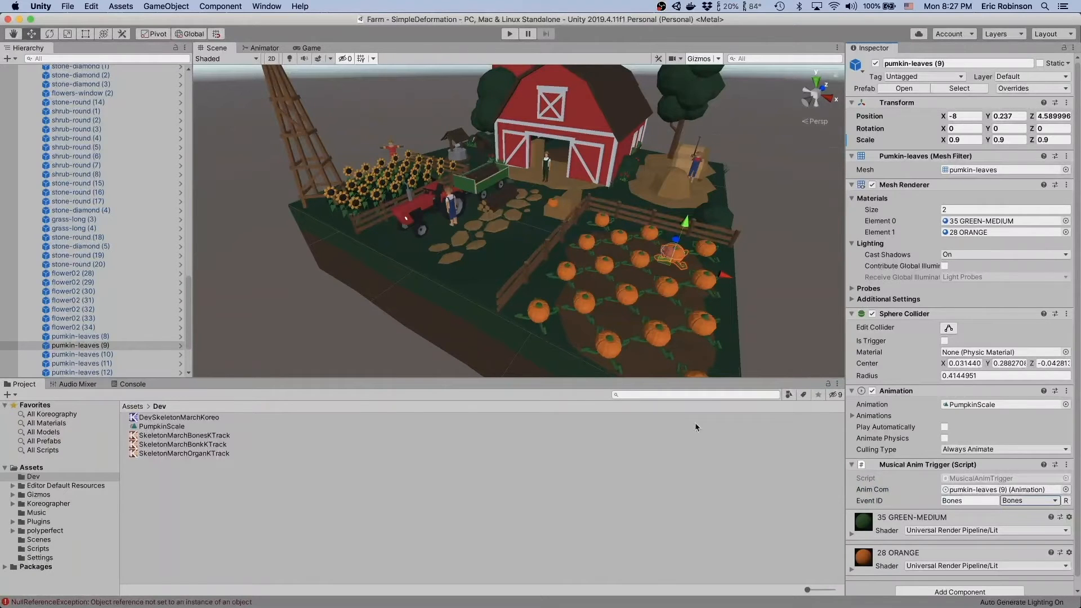
left_click(961, 499)
- Switch back to MusicalAnimTrigger.cs and examine the RegisterForEvents call in Awake with its eventID and OnAnimationTrigger arguments
key("ctrl+Right")
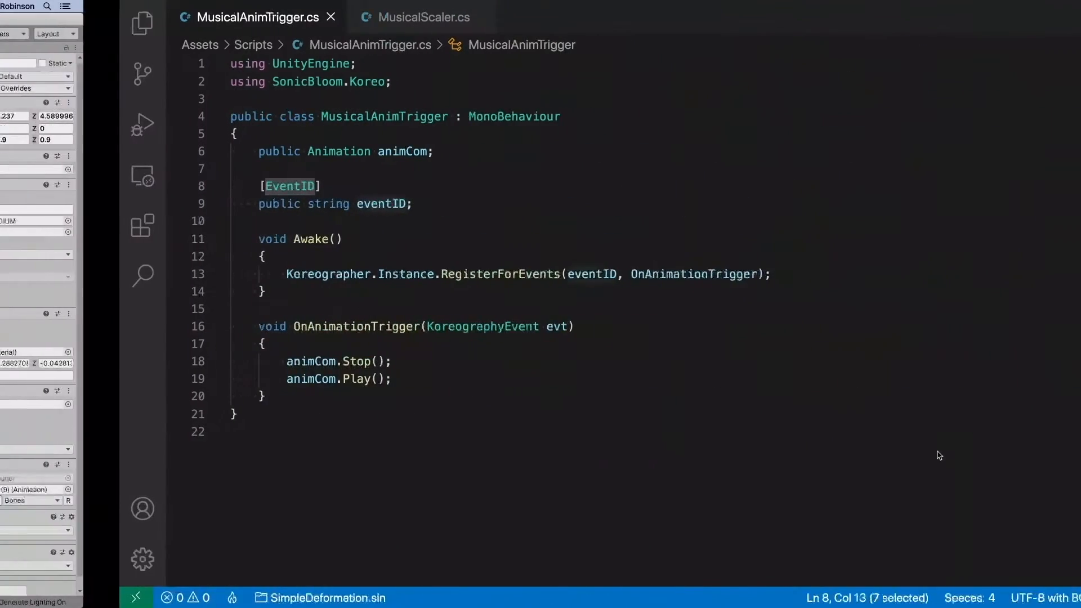
double_click(262, 203)
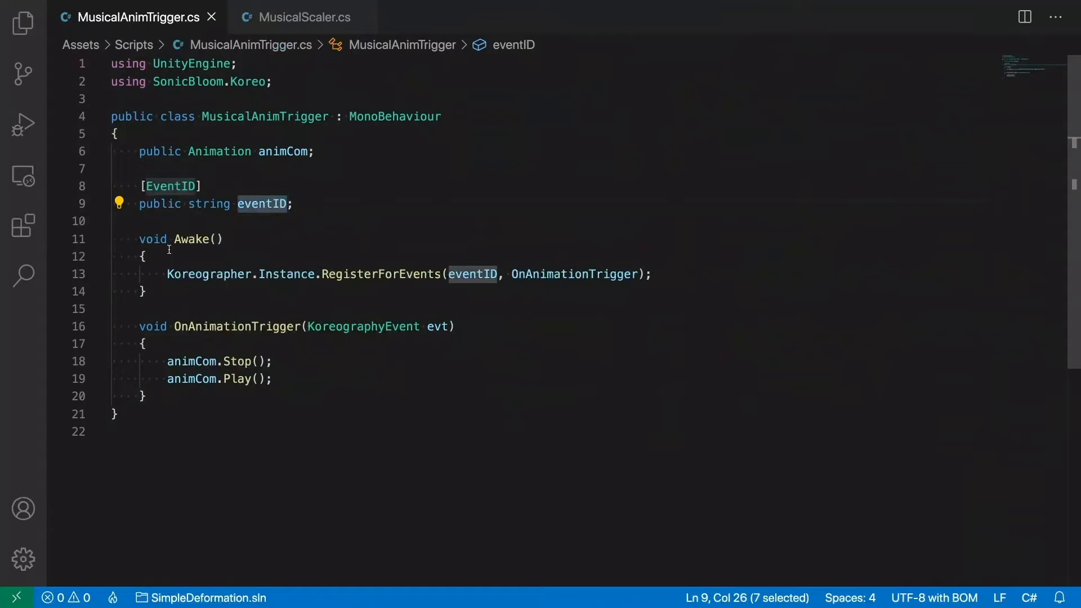
left_click(169, 274)
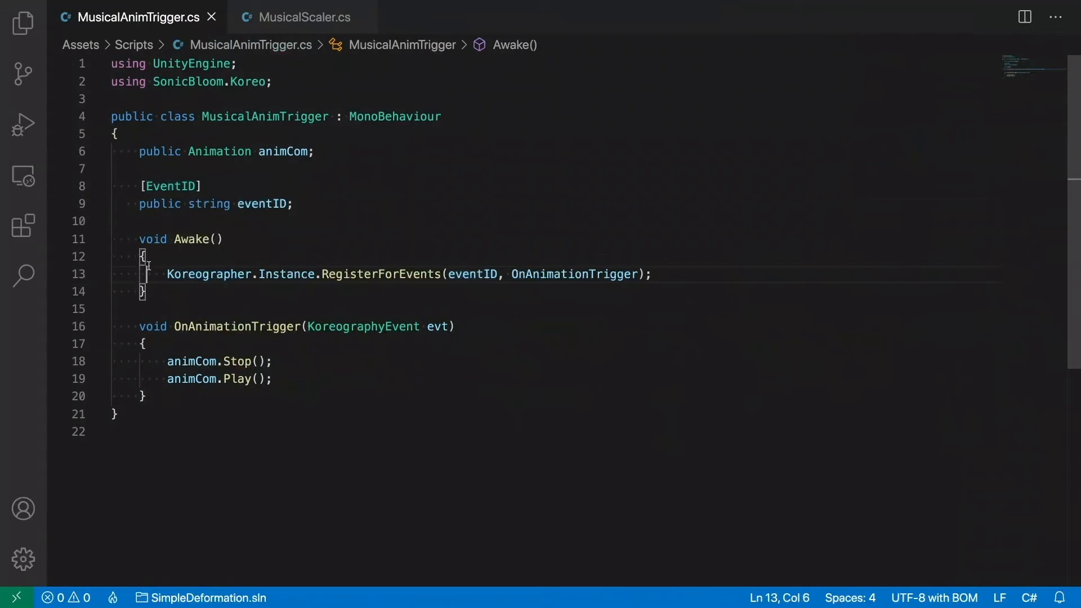
left_click_drag(169, 274, 662, 279)
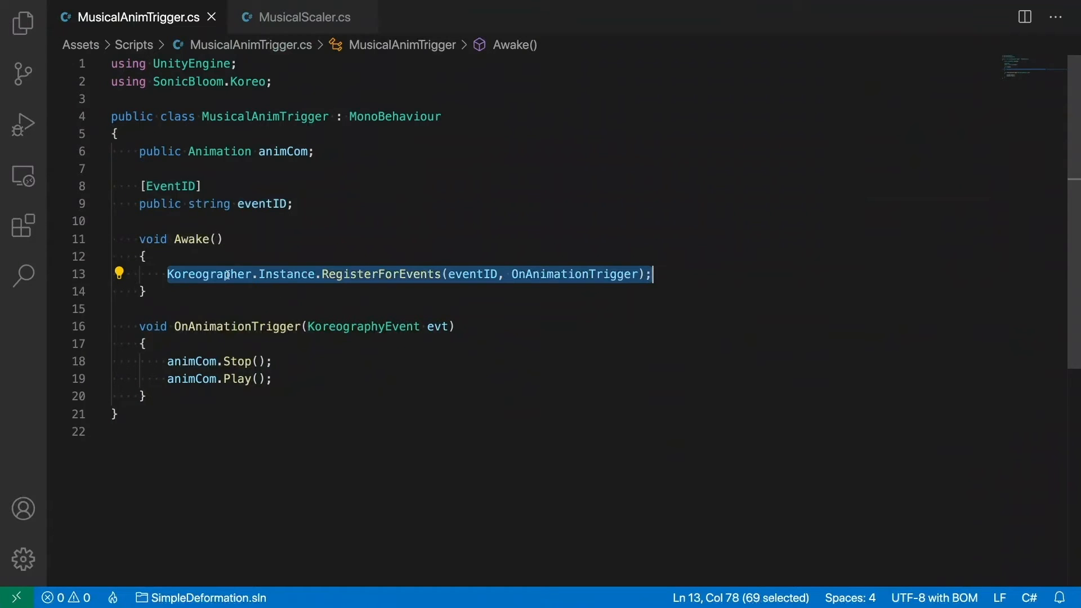
double_click(380, 274)
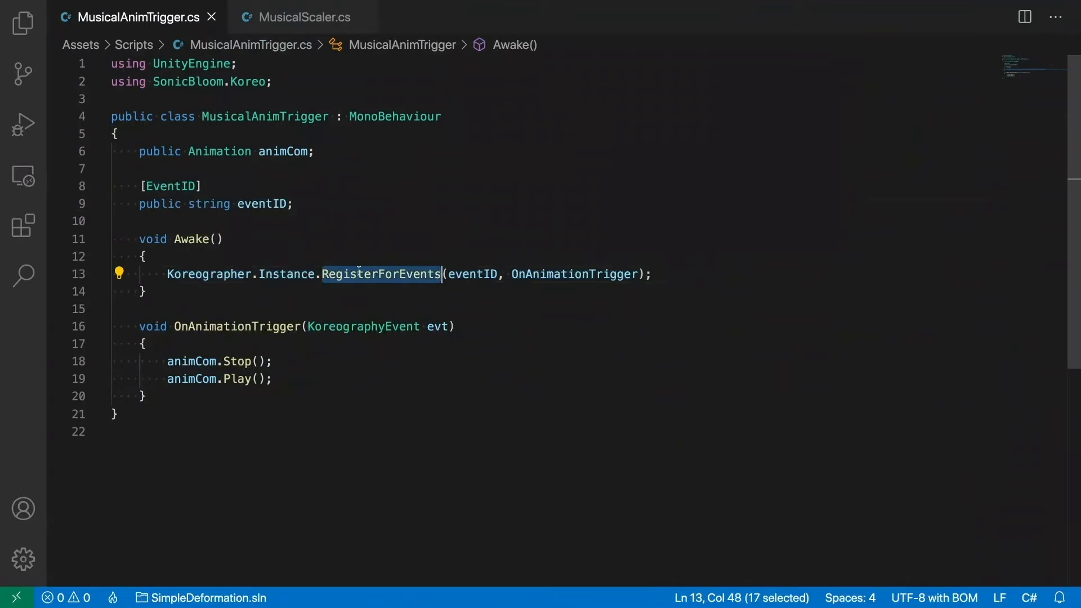
double_click(217, 273)
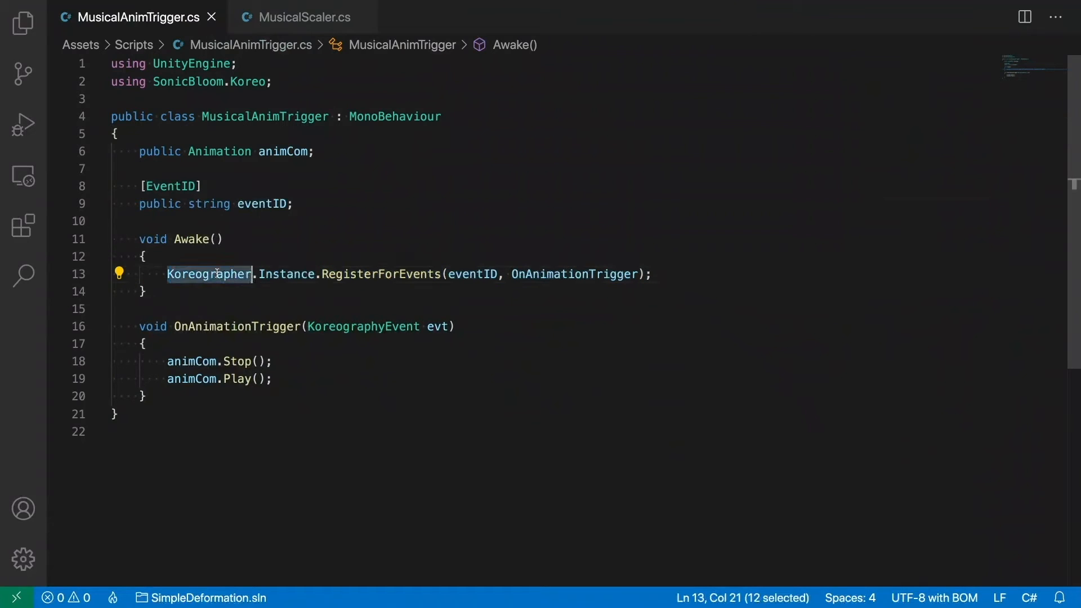
key("alt+shift+Right")
key("alt+shift+Right")
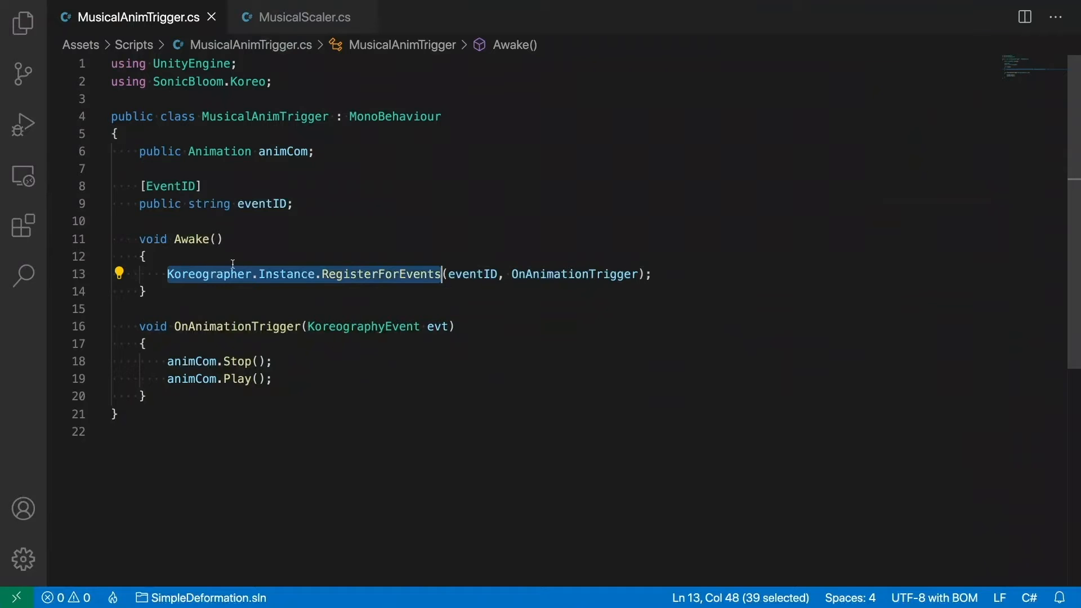
left_click(477, 274)
key("alt+shift+Right")
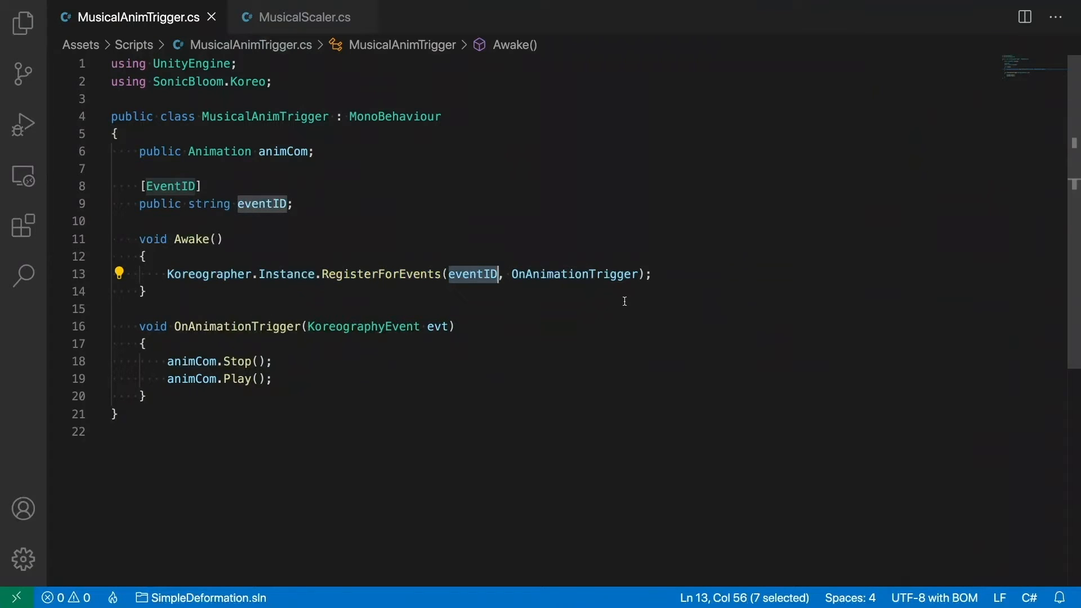
left_click(596, 274)
key("alt+shift+Right")
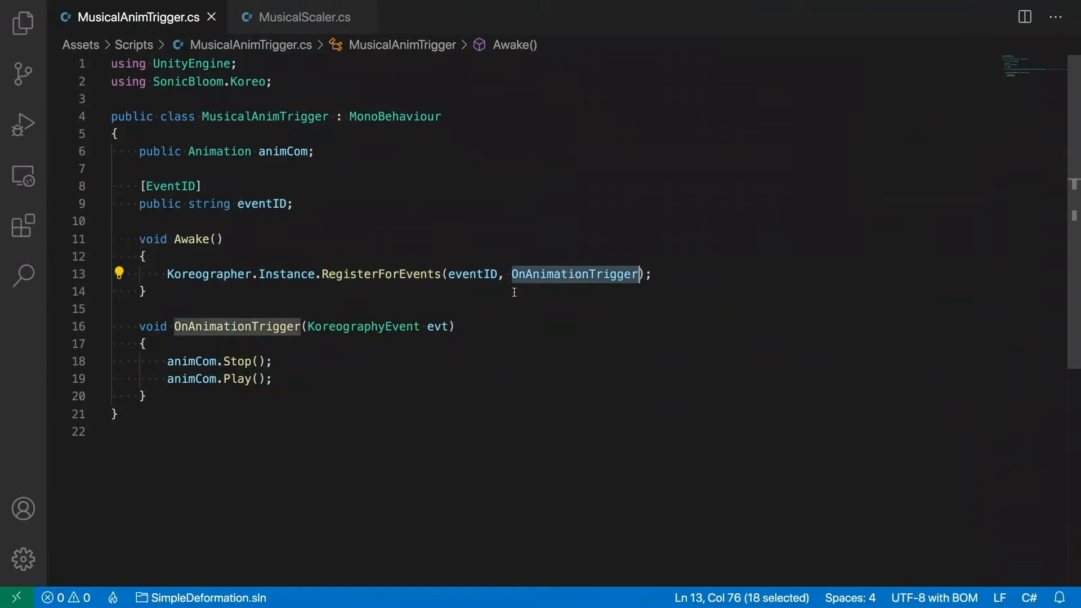
- Examine the OnAnimationTrigger method's KoreographyEvent parameter and its animCom.Stop() and animCom.Play() calls, and return to Unity
left_click(219, 329)
key("alt+shift+Right")
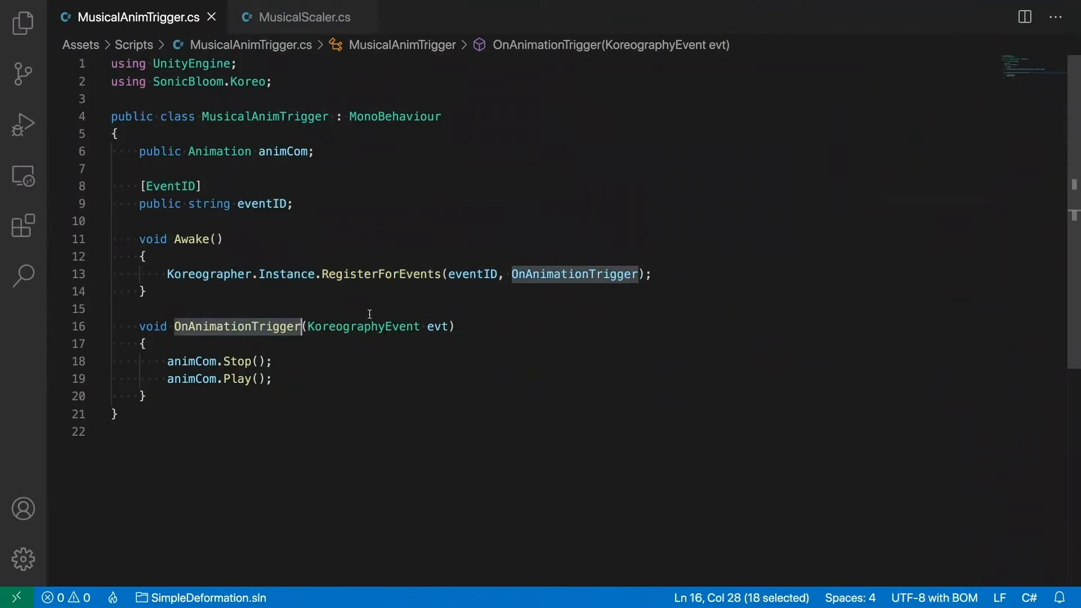
left_click_drag(321, 327, 433, 327)
left_click(433, 328)
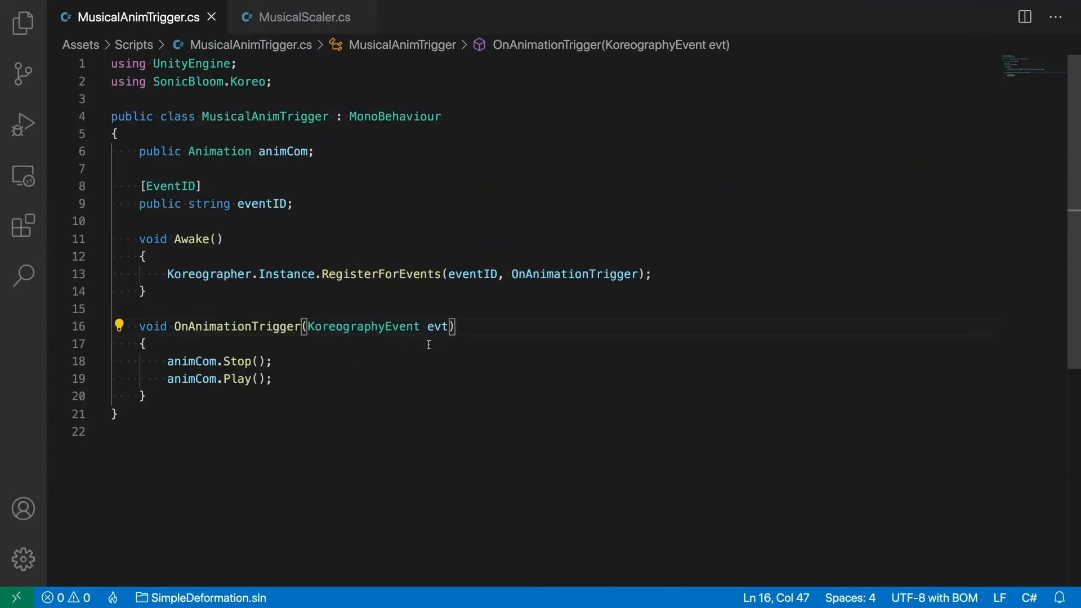
left_click(169, 394)
left_click(141, 344, "shift")
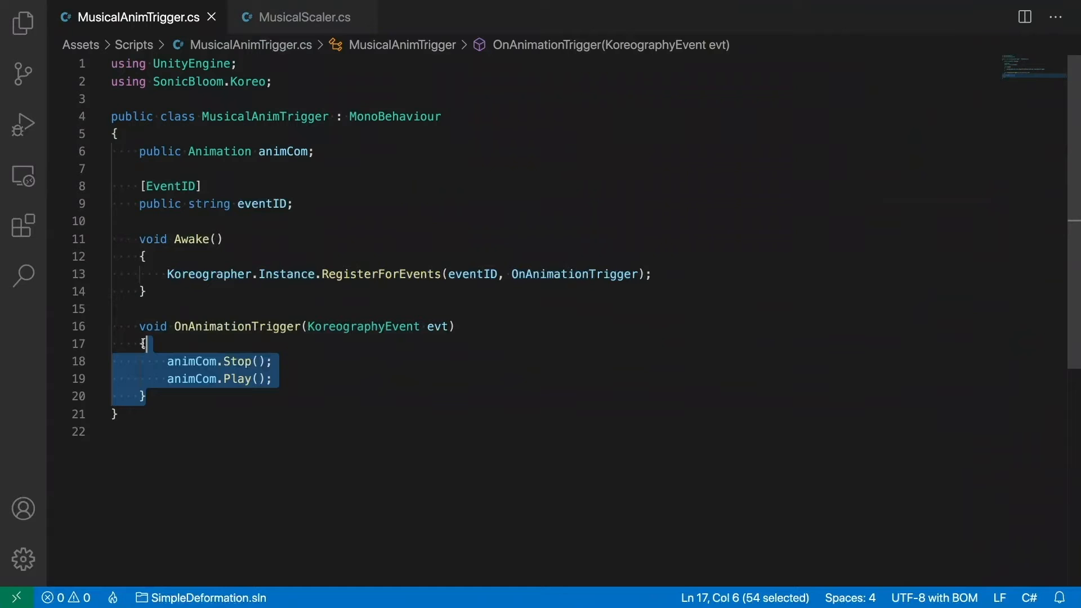
double_click(208, 328)
left_click_drag(168, 361, 285, 384)
left_click(284, 386)
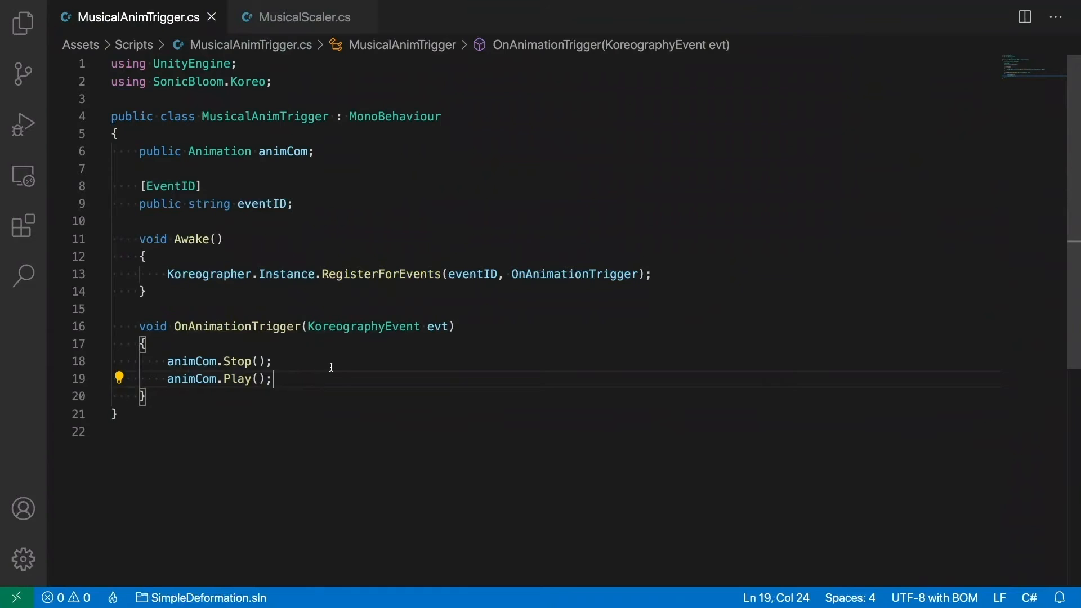
key("ctrl+Left")
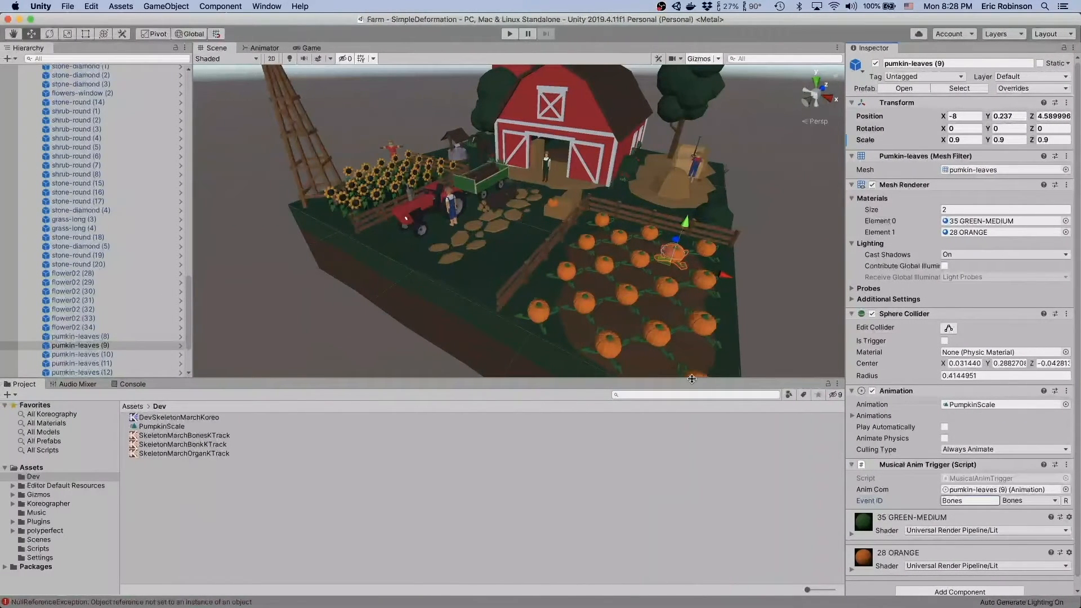
- Inspect the pumkin-leaves prefab through pumkin-leaves (9), return to the Farm scene and view pumkin-leaves (10)'s components
left_click(109, 346)
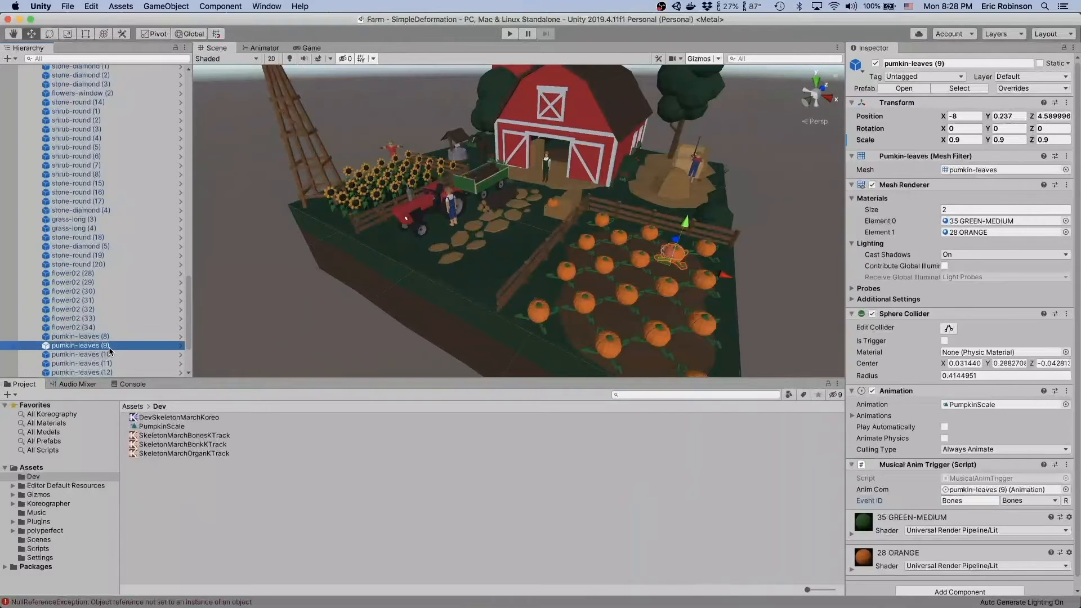
left_click(180, 346)
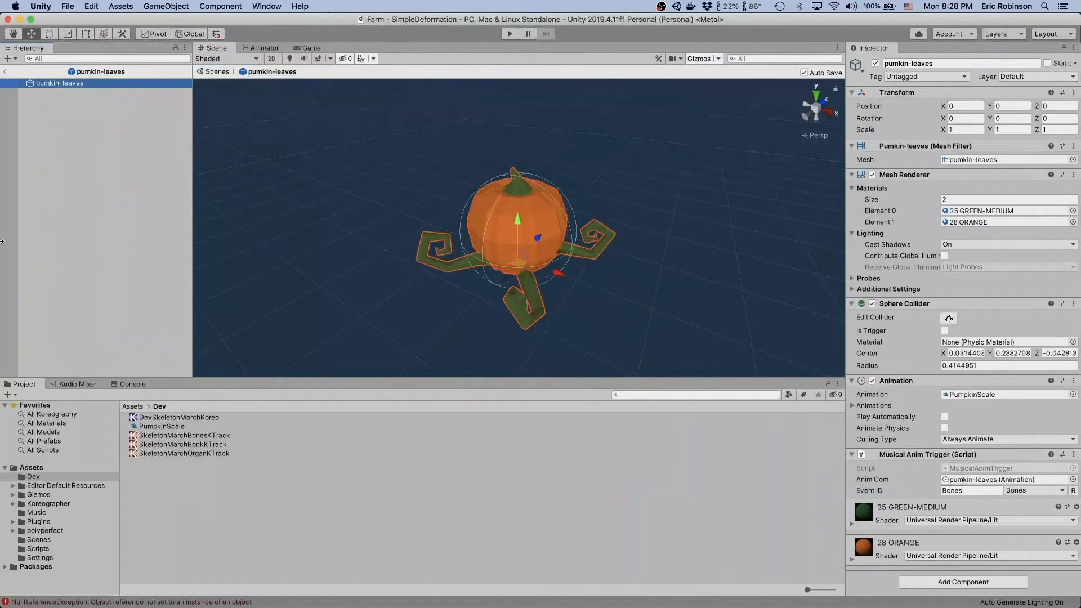
left_click(6, 73)
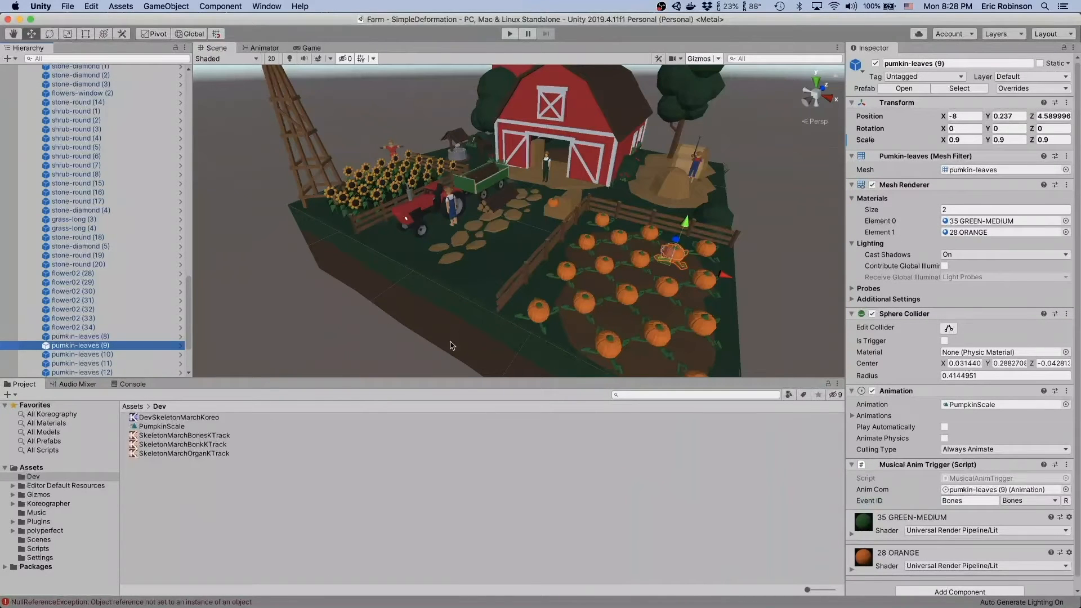
left_click(130, 353)
scroll(101, 219, "up", 15)
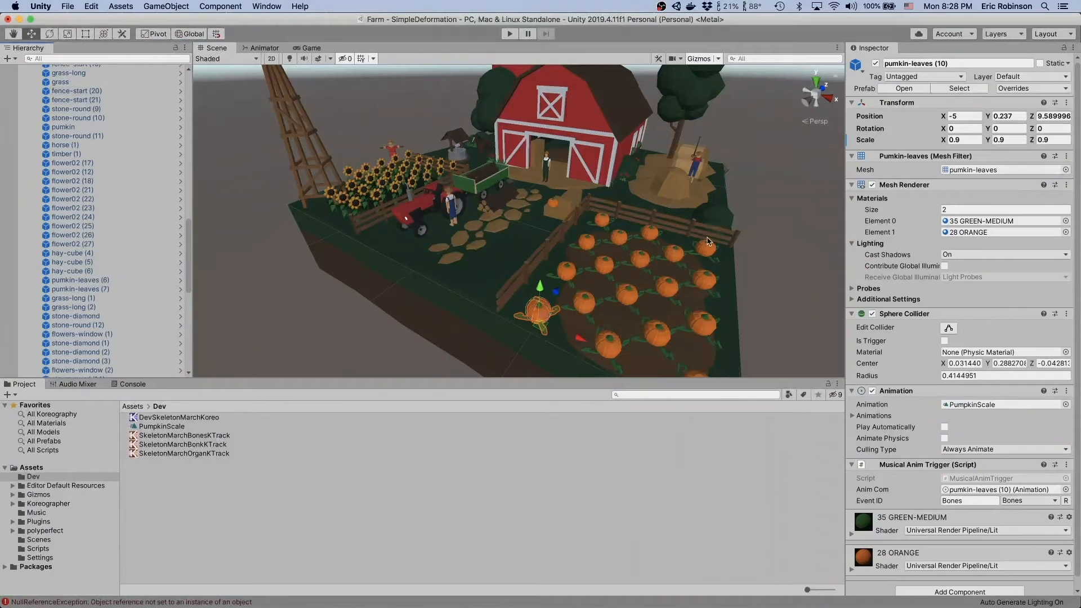
- Add an Animation component to the pumkin on the hay bale and assign the PumpkinScale clip to it
left_click(552, 212)
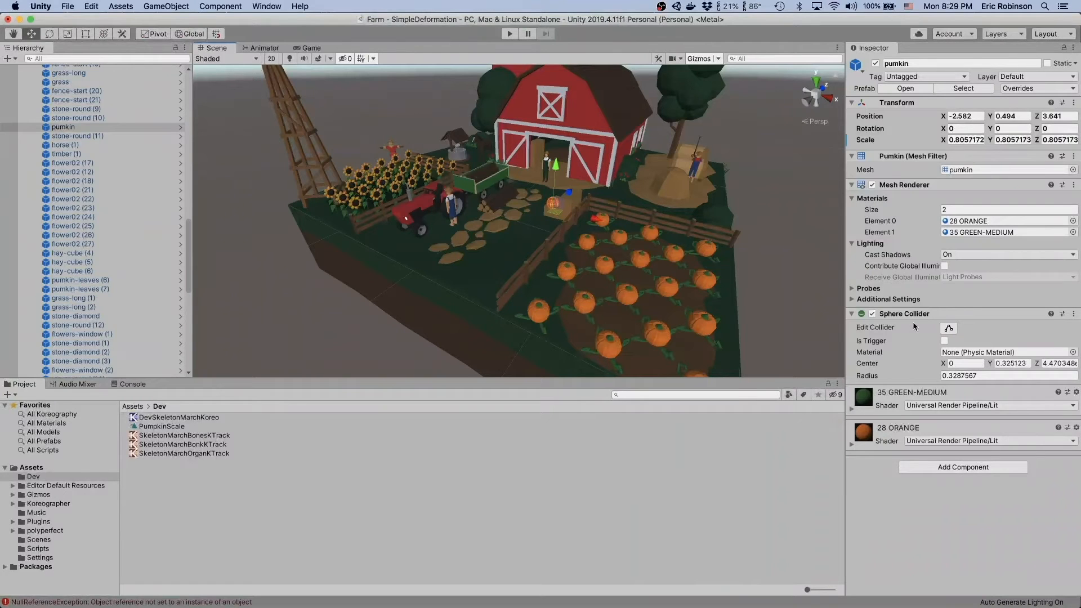
left_click(953, 468)
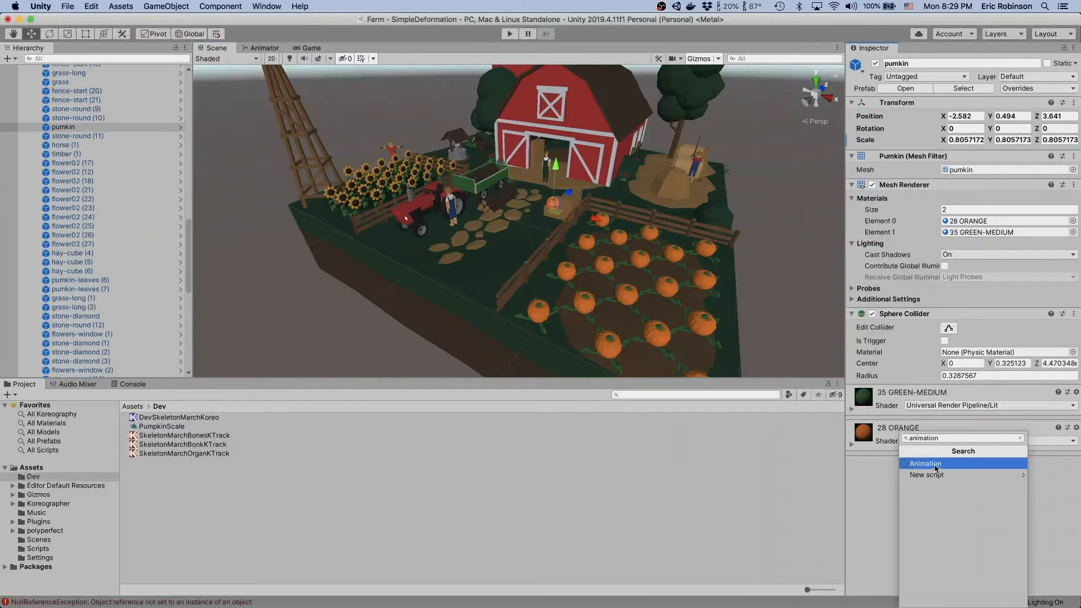
left_click(936, 468)
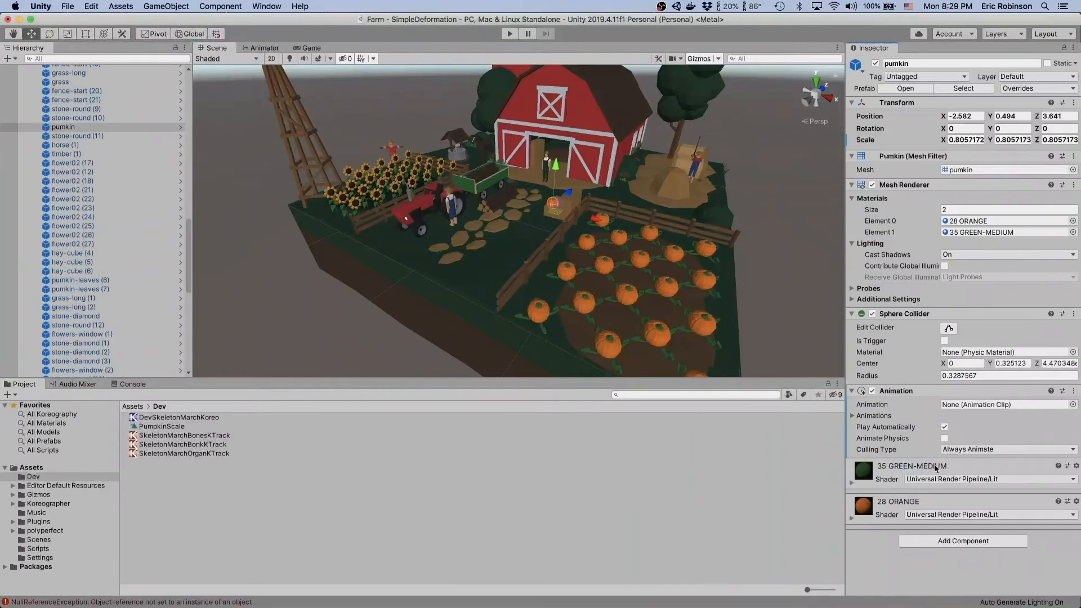
left_click(993, 406)
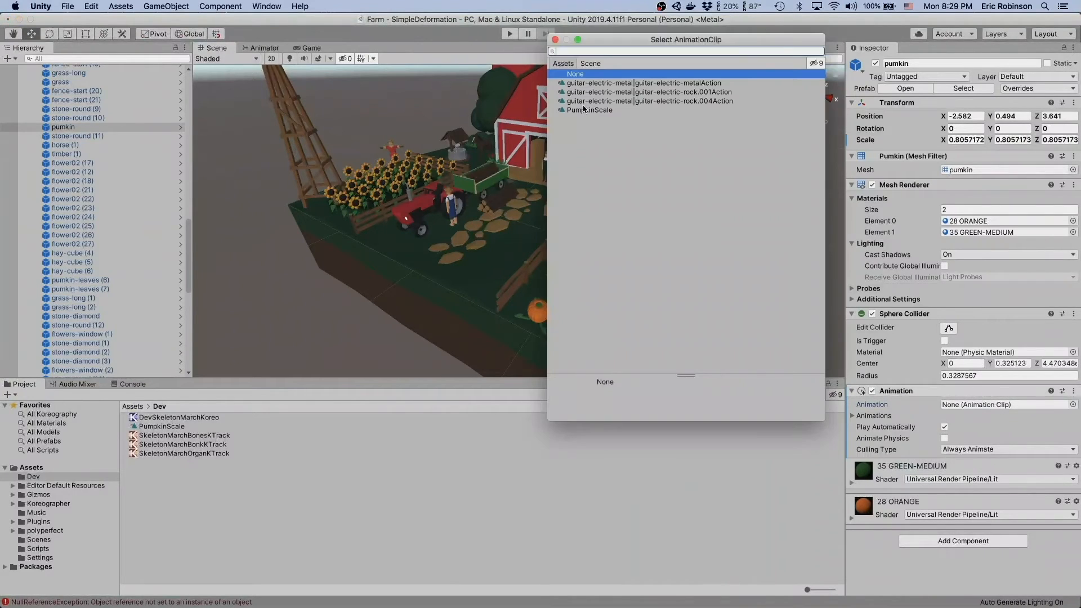
left_click(584, 111)
left_click(556, 39)
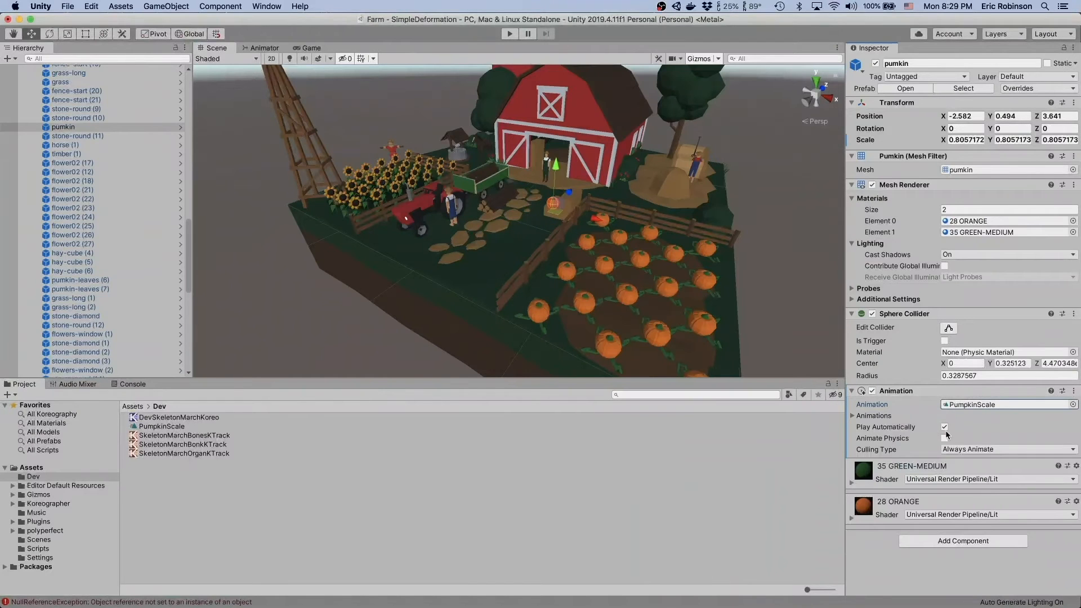
- Add a Musical Anim Trigger to the pumkin, with its own Animation as Anim Com and Bonks as Event ID
left_click(954, 539)
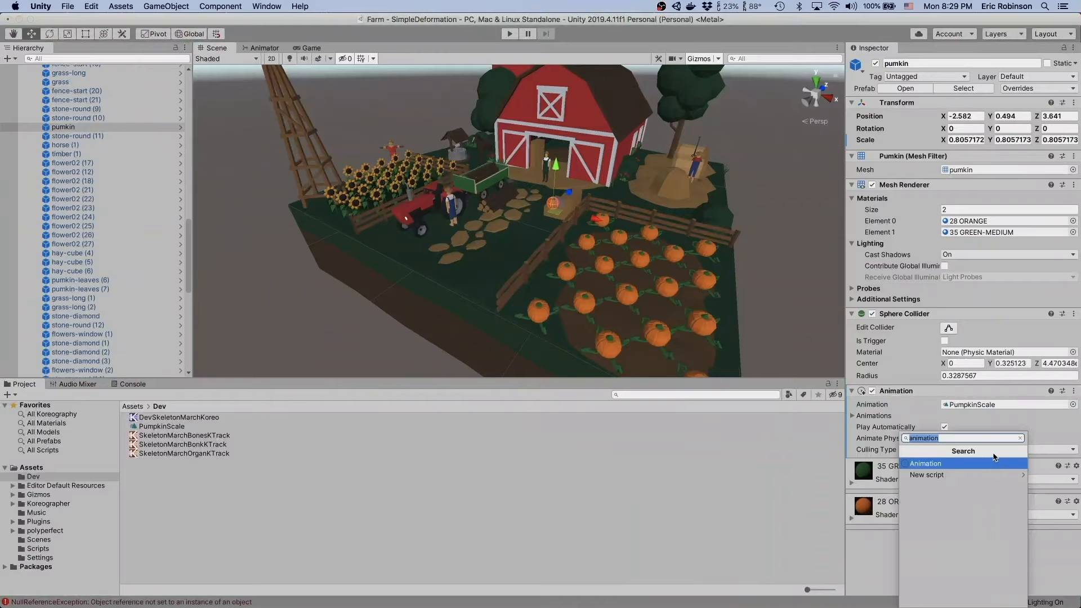
type("musi")
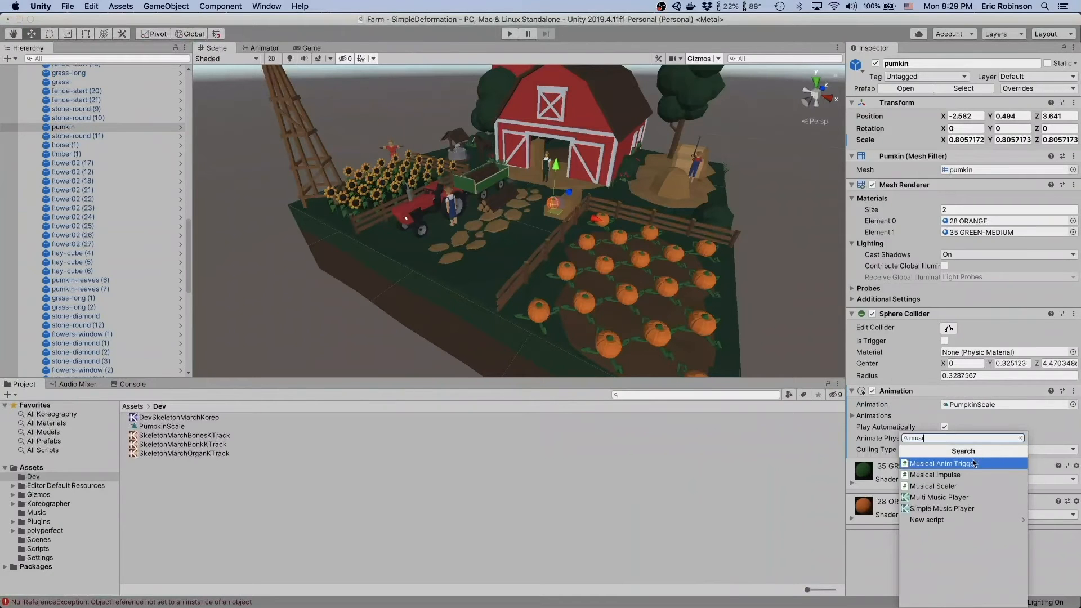
left_click(974, 463)
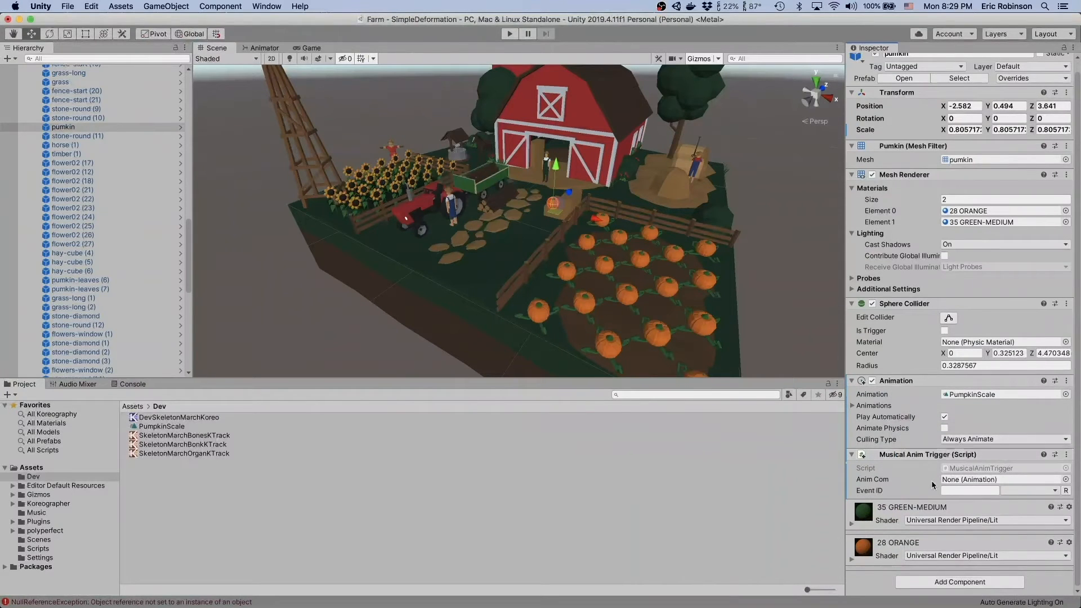
left_click_drag(912, 386, 991, 479)
left_click(1028, 491)
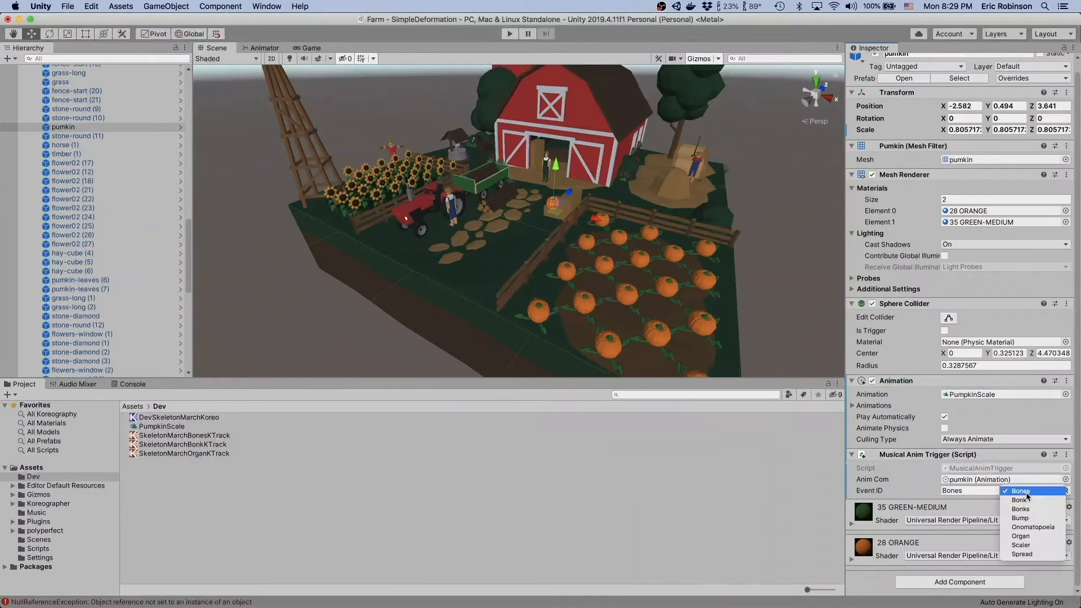
left_click(1021, 509)
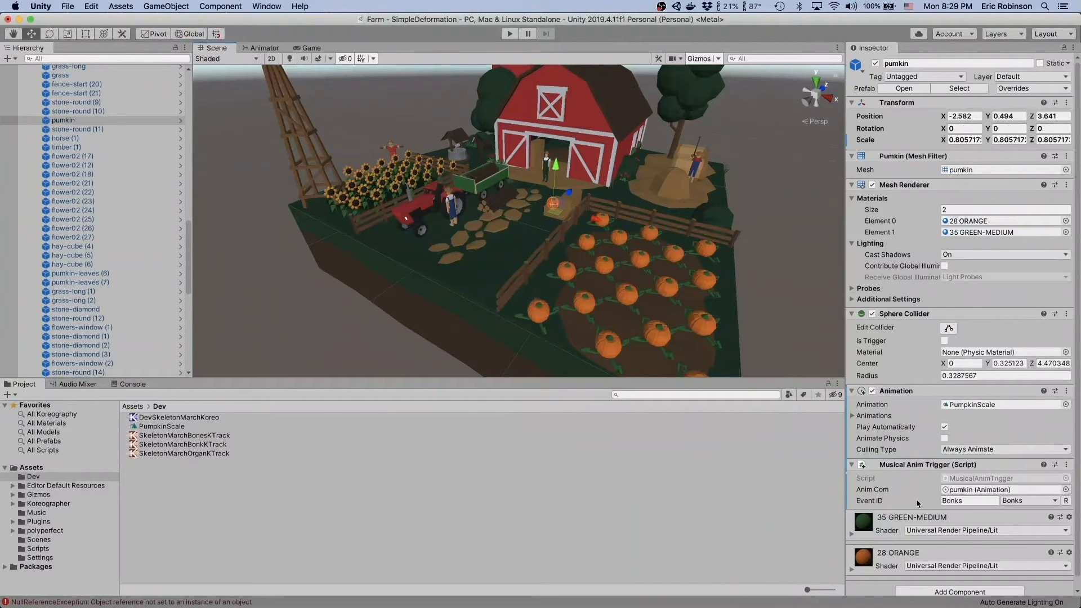
- Collapse the World - Farm group in the hierarchy and save the Farm scene
scroll(110, 236, "up", 8)
scroll(110, 236, "up", 10)
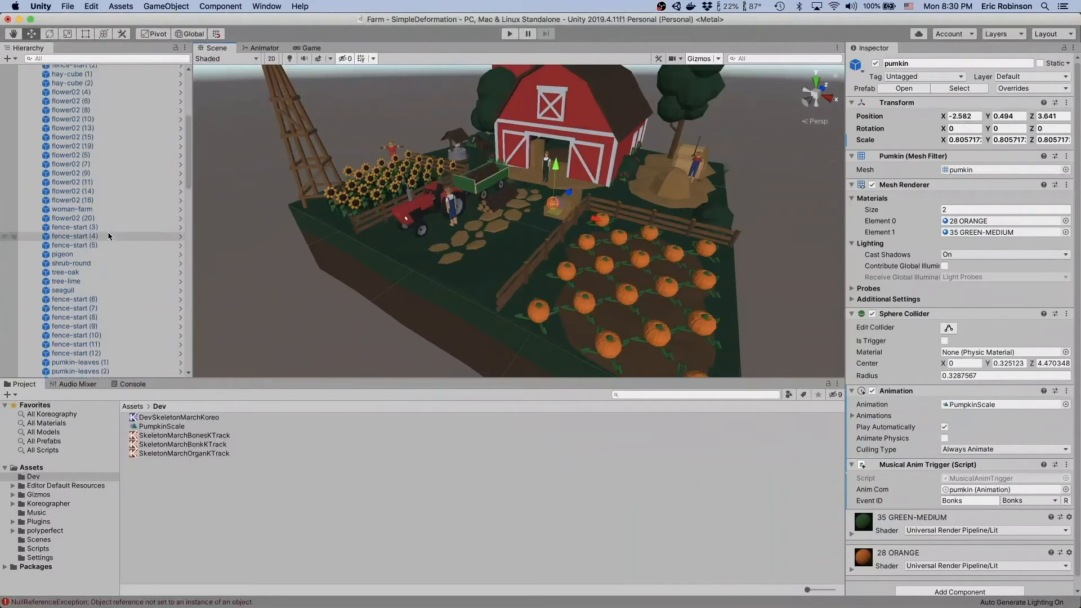
left_click(30, 97)
key("super+s")
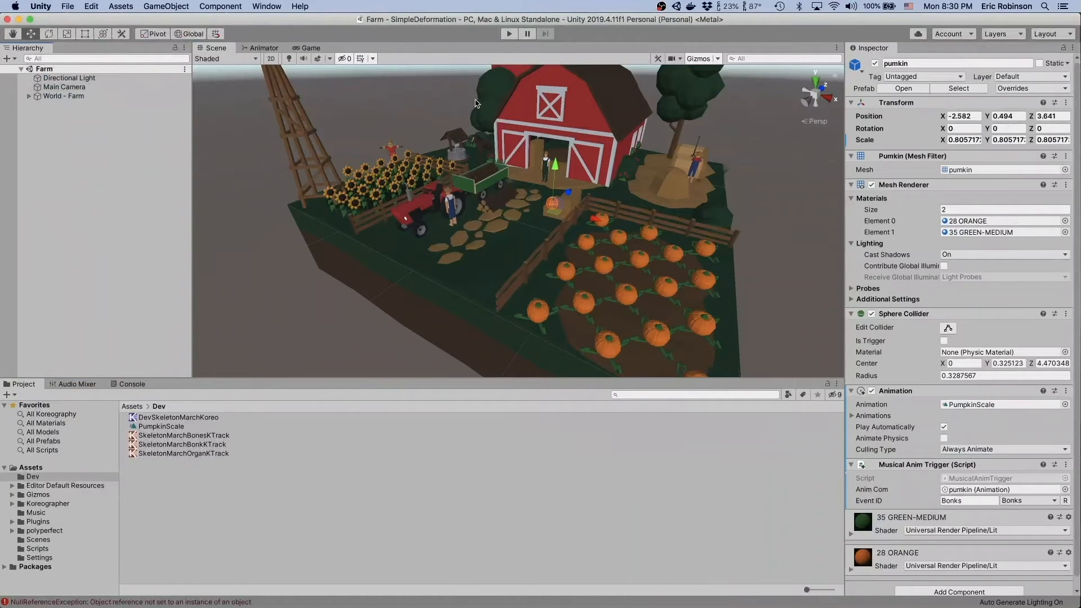
- Create an empty game object at the root of the Farm scene and name it Music Player
left_click(105, 269)
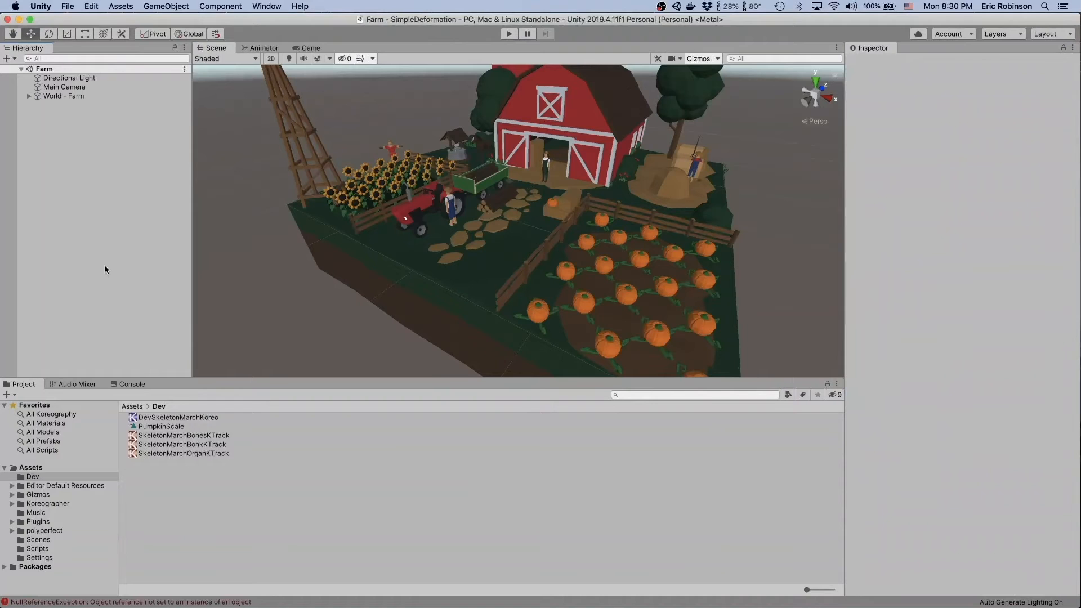
right_click(105, 269)
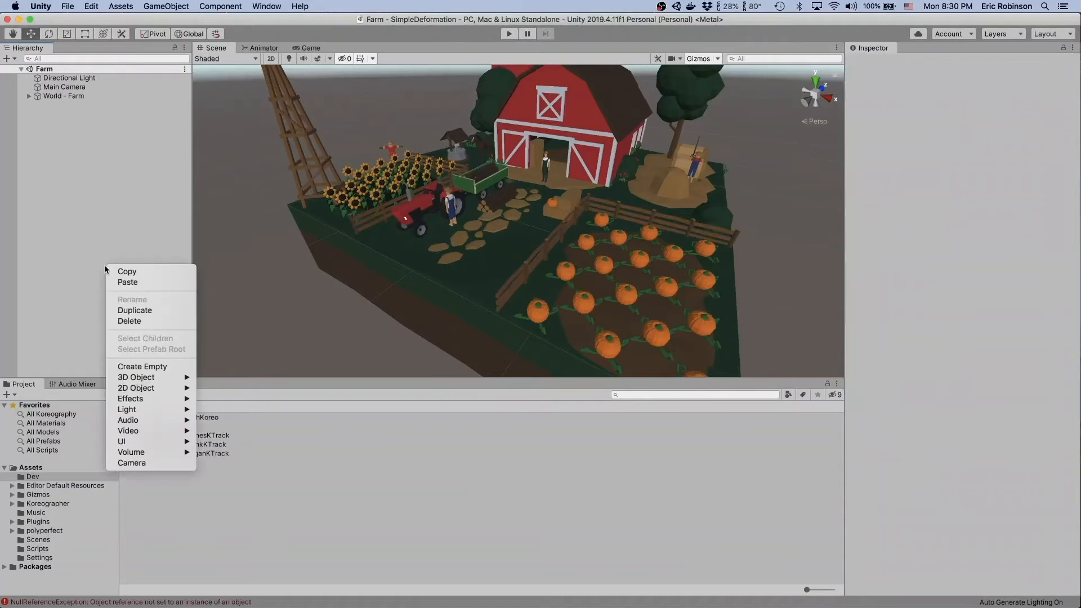
left_click(169, 367)
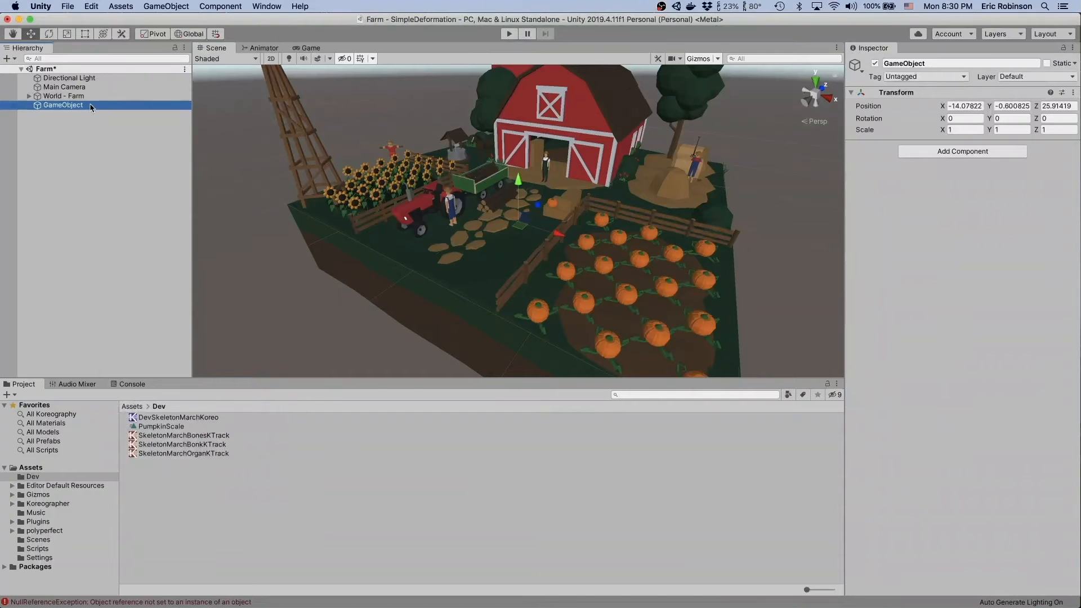
type("Musi")
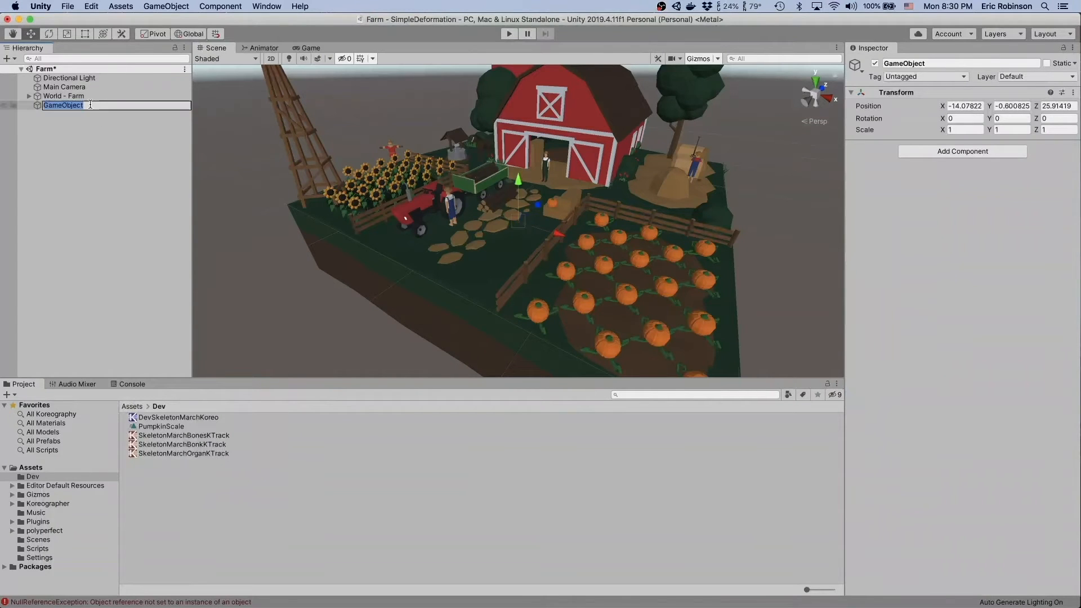
type("c Player")
key("Return")
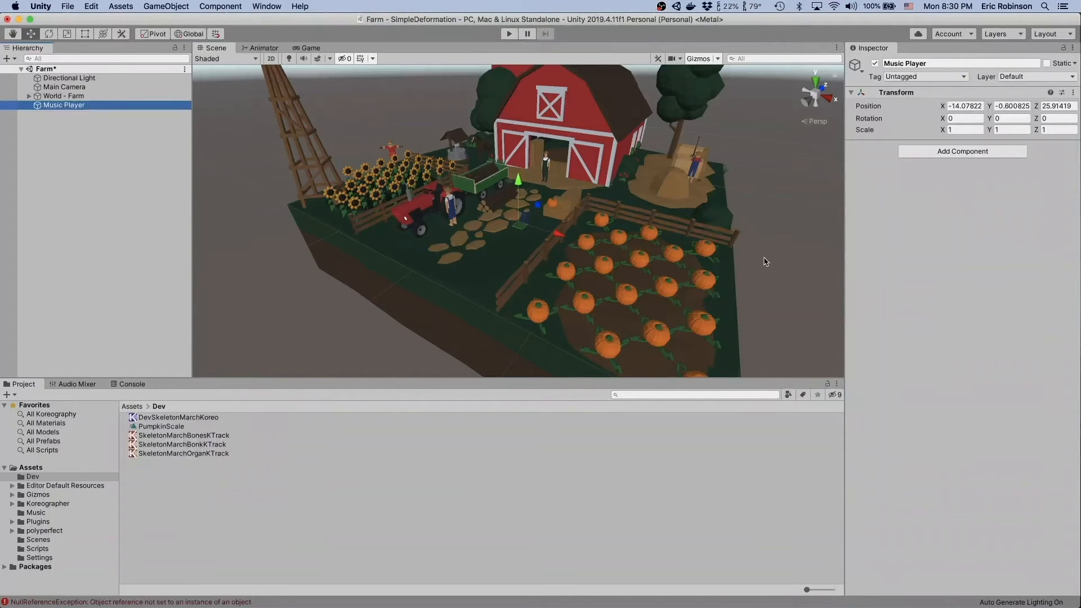
- Add a Koreographer component to the Music Player object
left_click(941, 151)
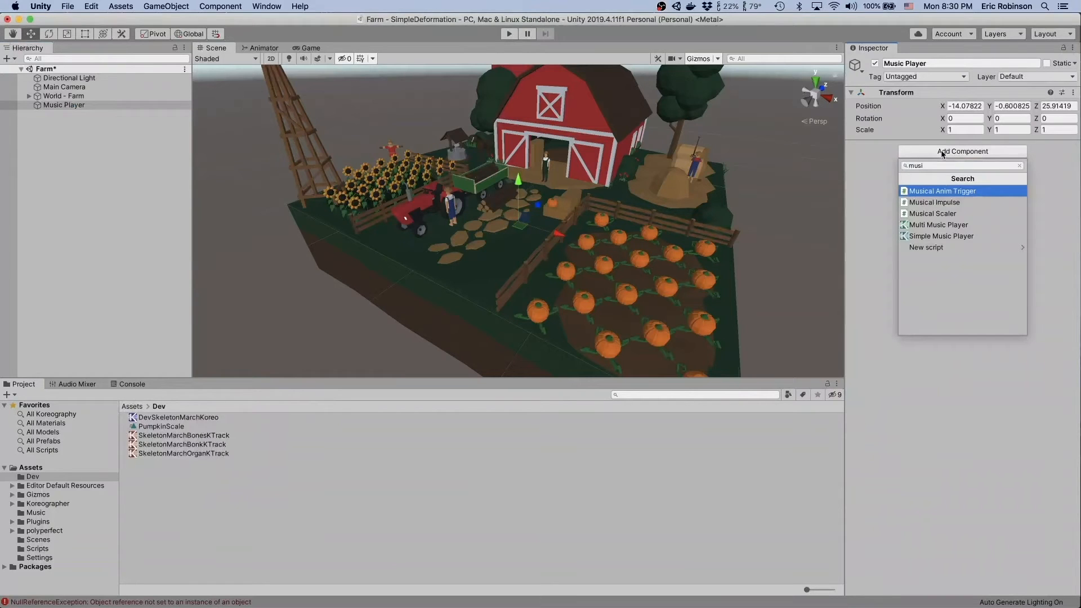
double_click(934, 166)
type("Koreo")
left_click(913, 194)
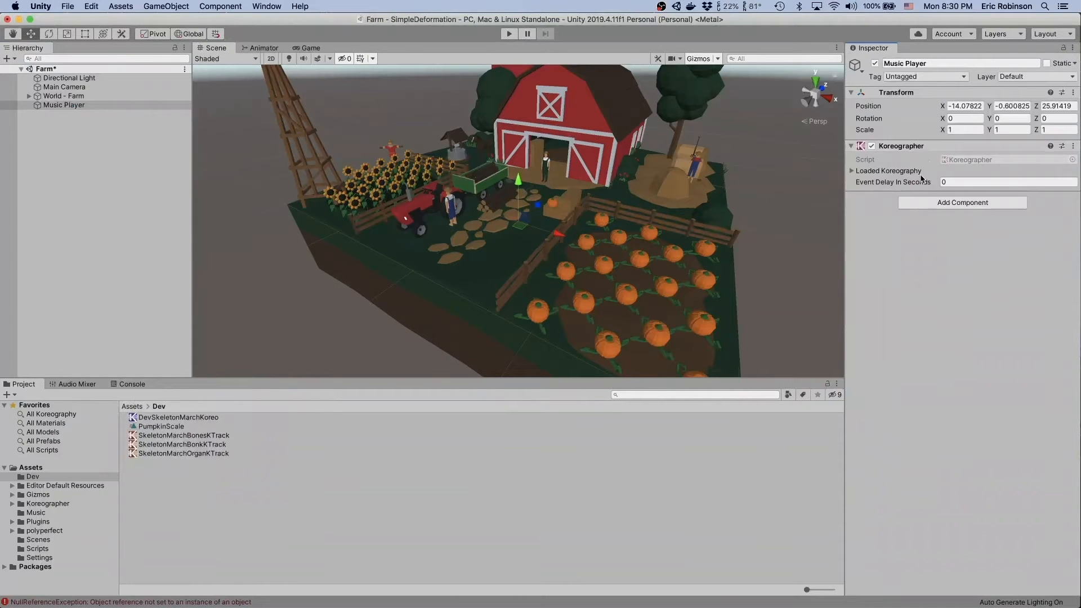
- Add a Simple Music Player component to the Music Player object
mouse_move(921, 176)
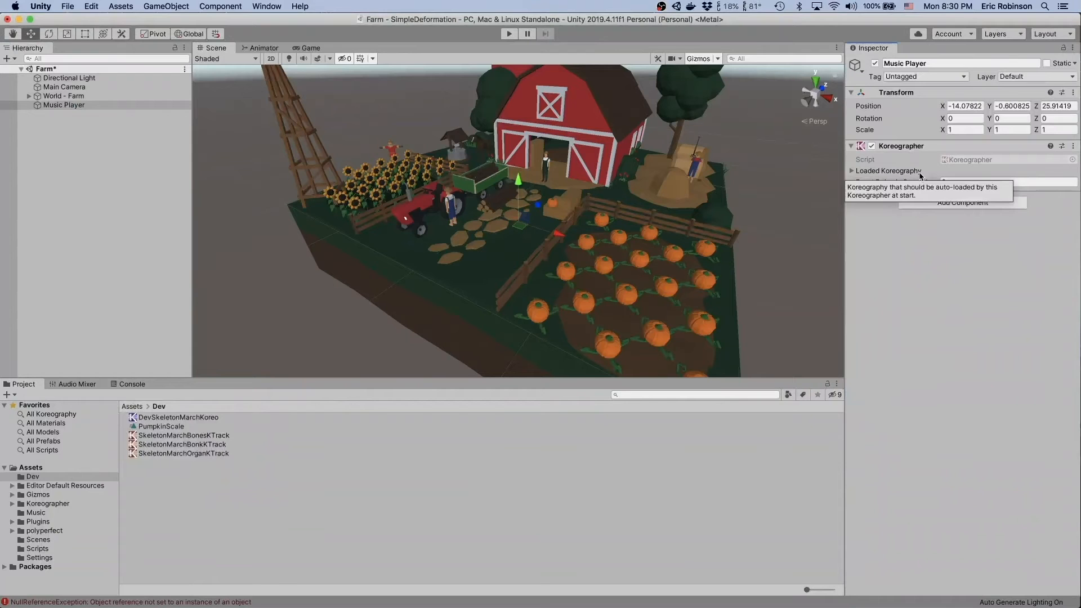
left_click(924, 204)
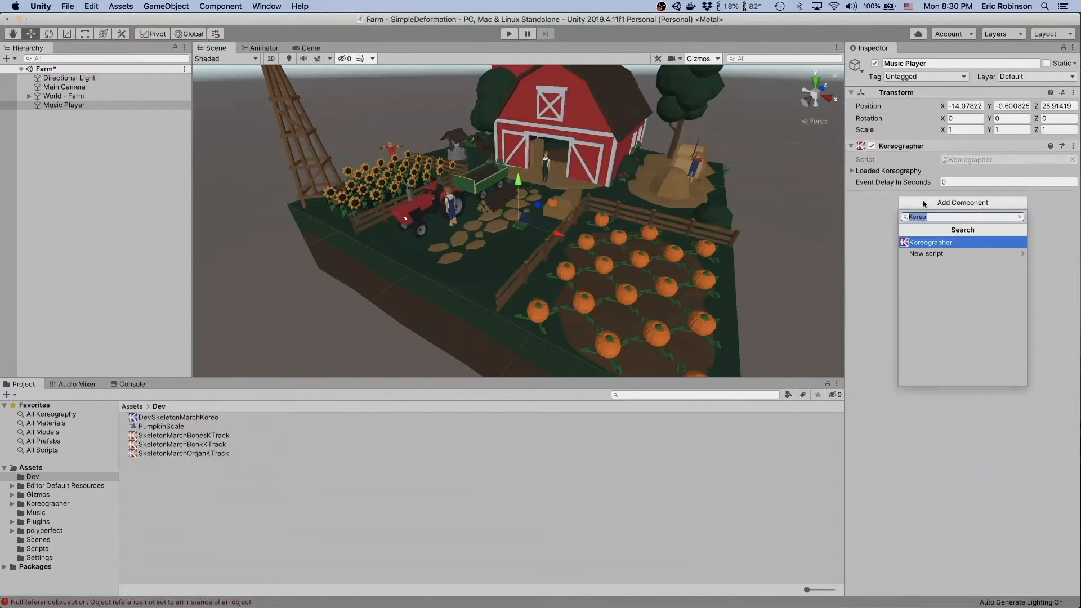
left_click(1021, 217)
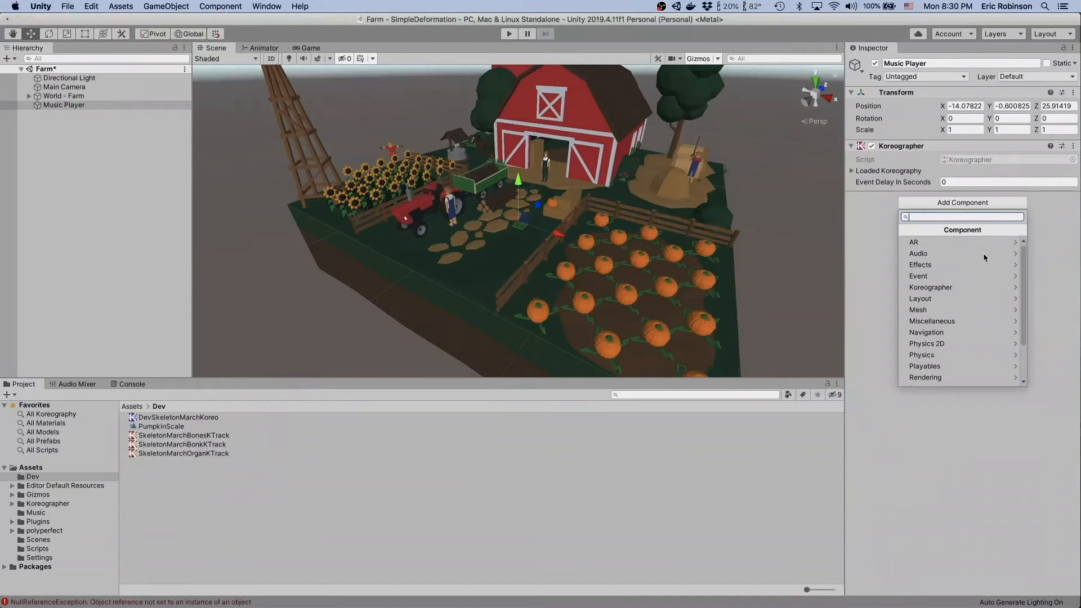
scroll(983, 252, "down", 3)
scroll(955, 347, "up", 3)
scroll(932, 266, "down", 3)
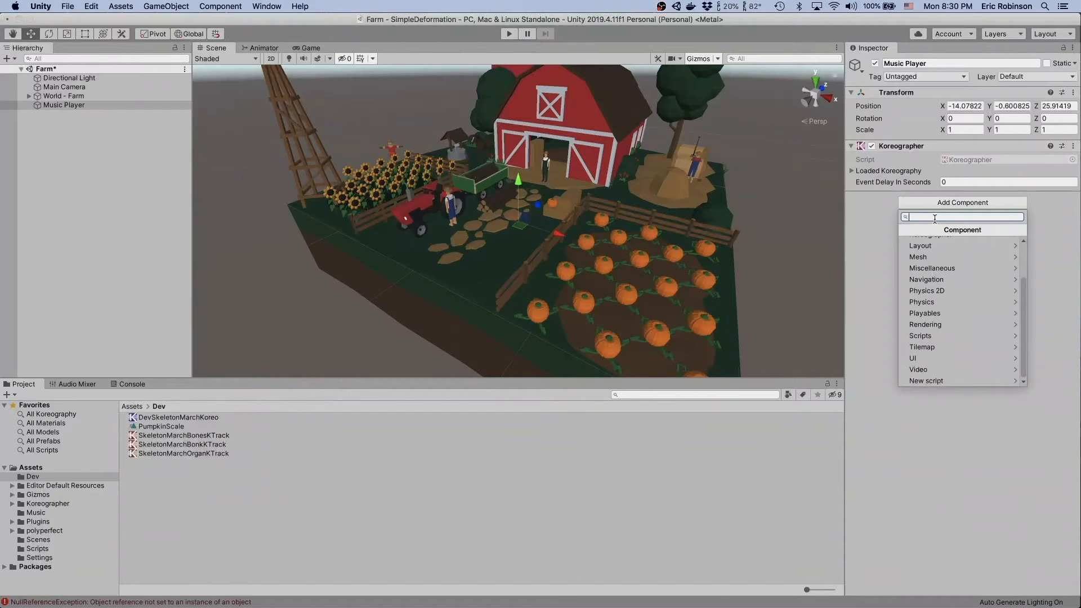
type("simpl")
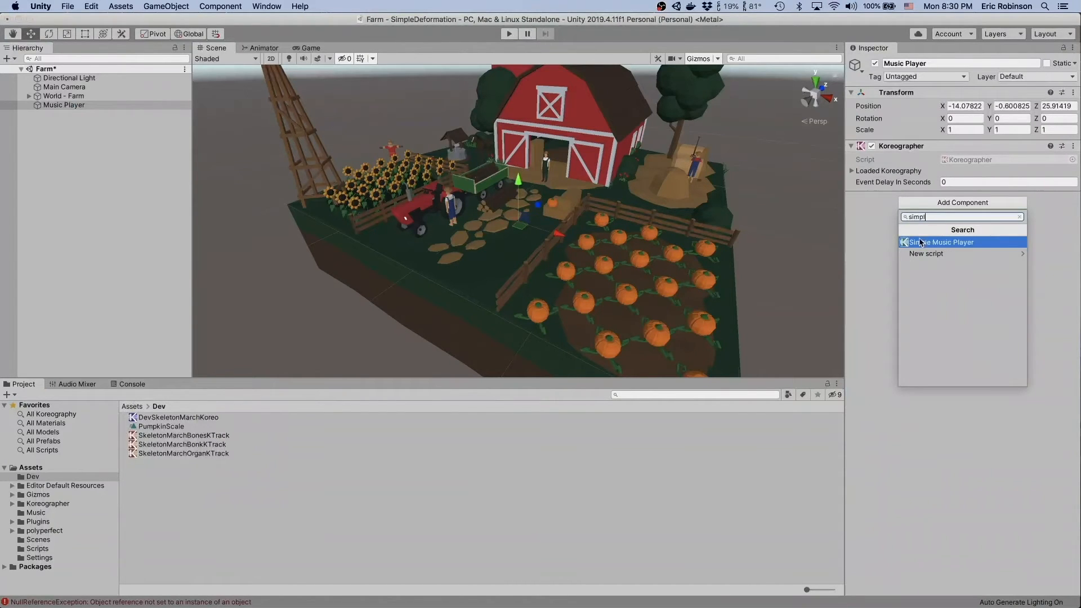
left_click(924, 242)
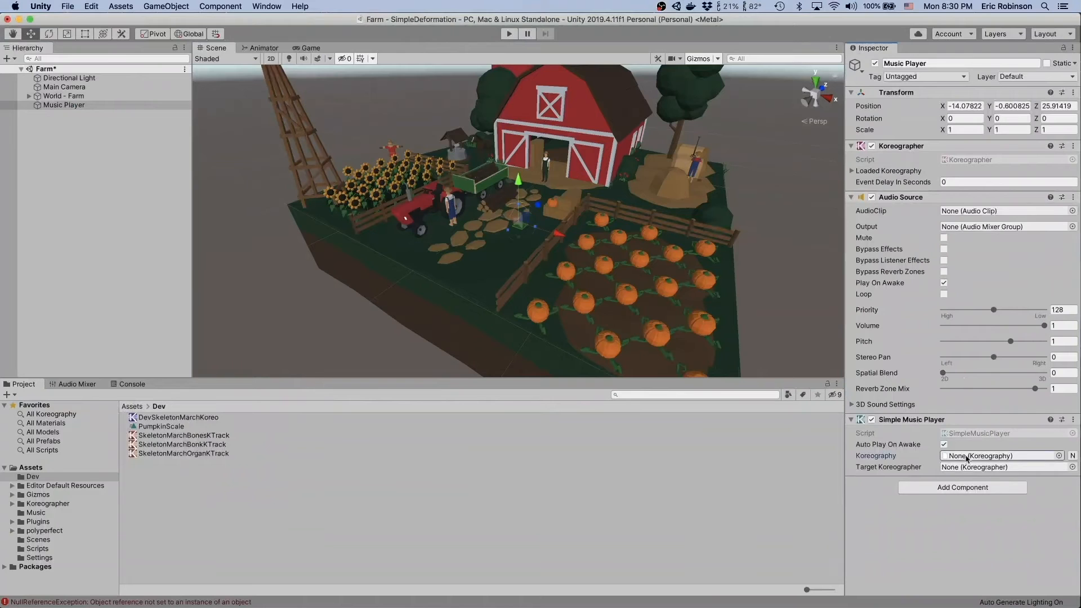
- Assign SkeletonMarchKoreo as the Koreography of the Simple Music Player
left_click(1058, 455)
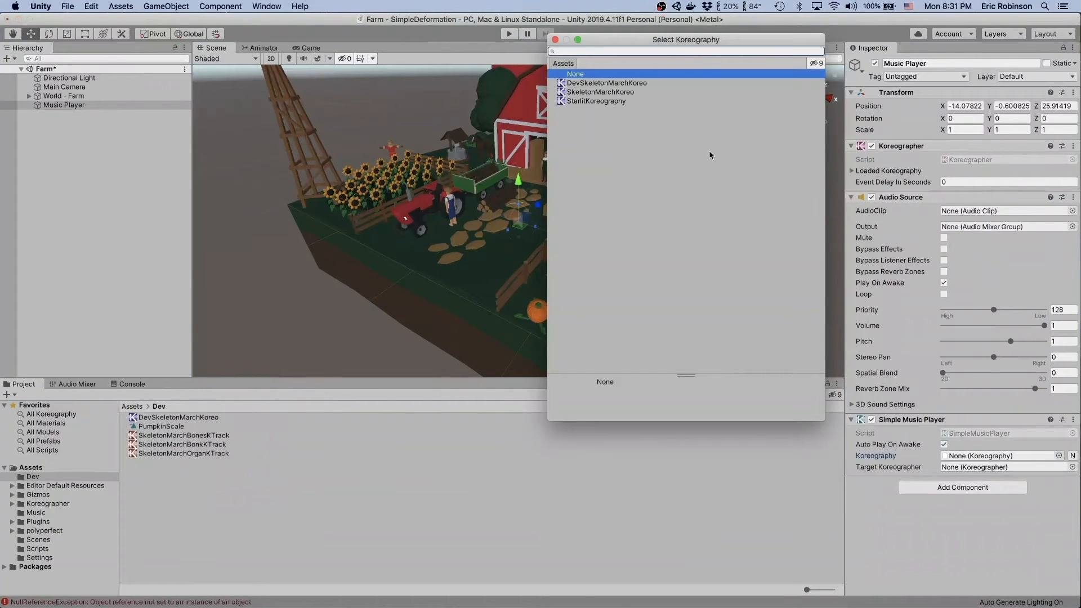
left_click(599, 92)
left_click(555, 40)
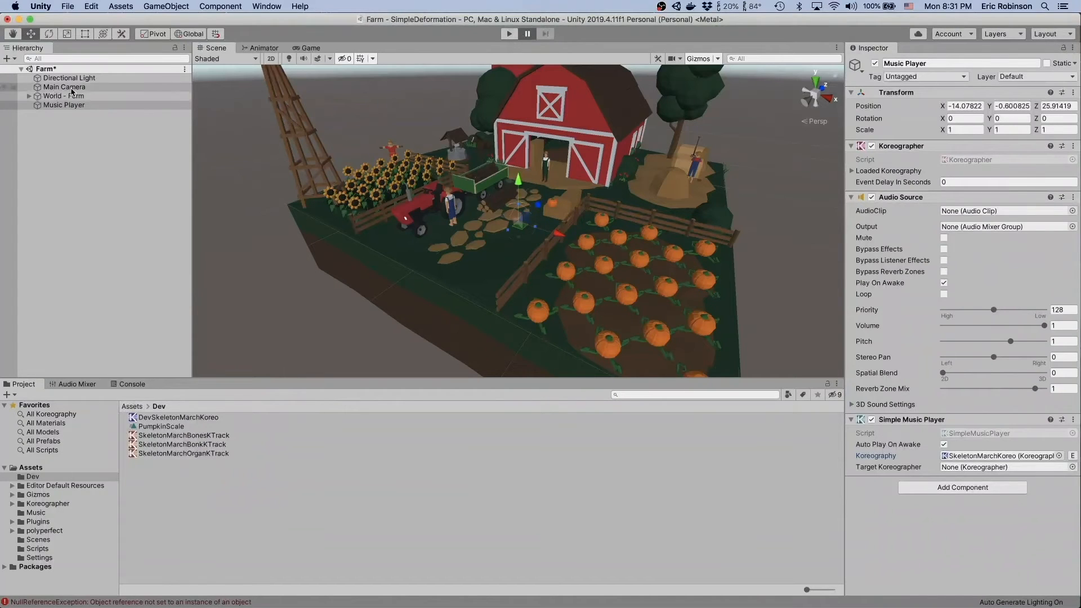
- Disable Play Automatically on the hay-bale pumkin's Animation, collapse the World - Farm group and save the scene
left_click(553, 203)
left_click(944, 426)
scroll(91, 159, "up", 10)
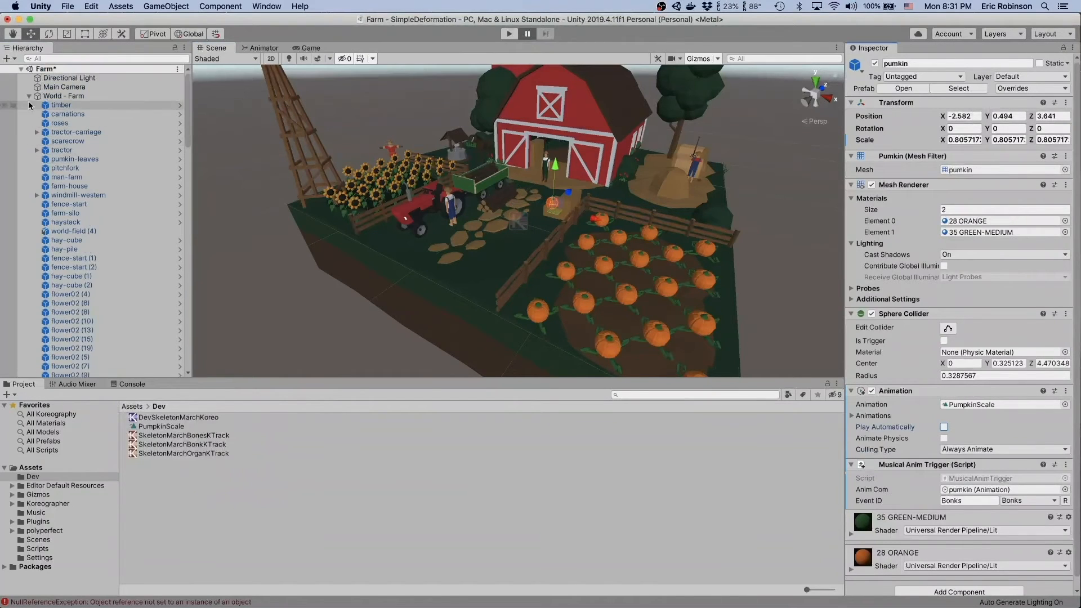
left_click(28, 96)
left_click(89, 157)
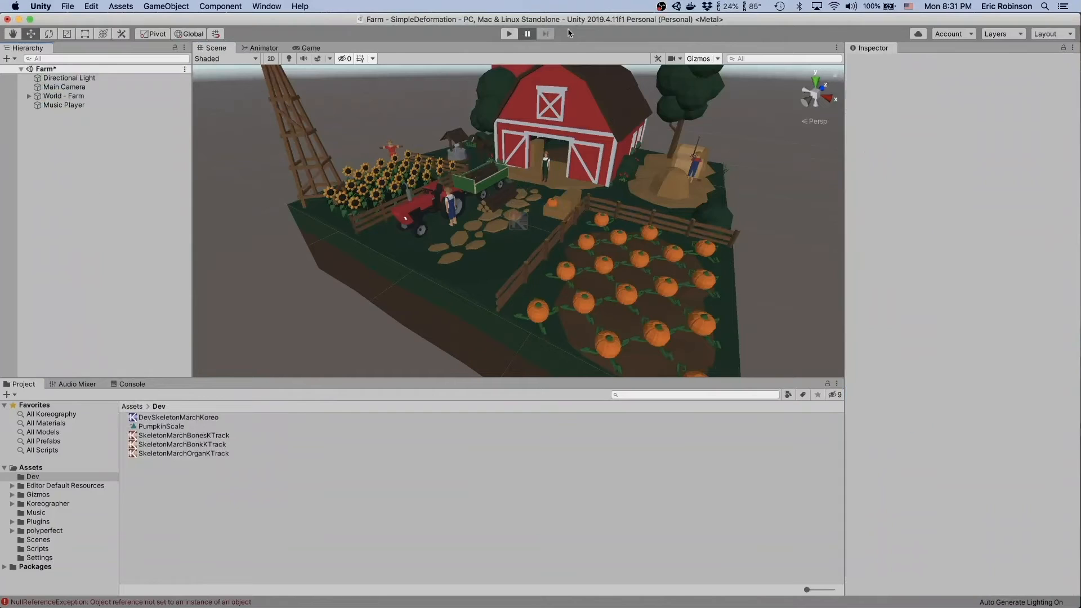
key("super+s")
- Run the Farm scene from a paused start, resume it to watch the pumpkins animate to the music, and stop playback
left_click(507, 35)
left_click(526, 35)
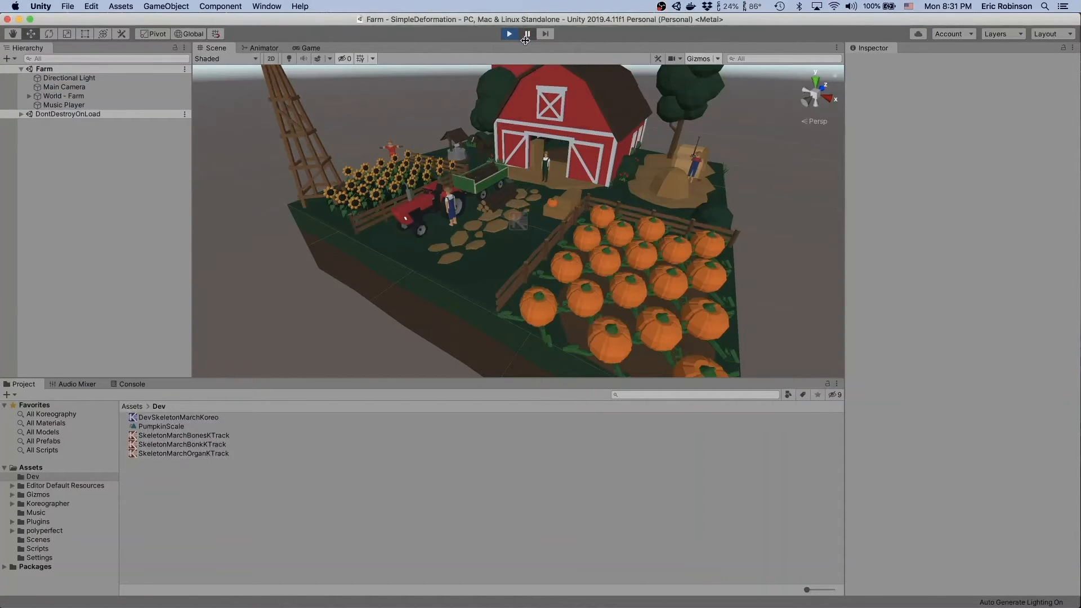
left_click(526, 37)
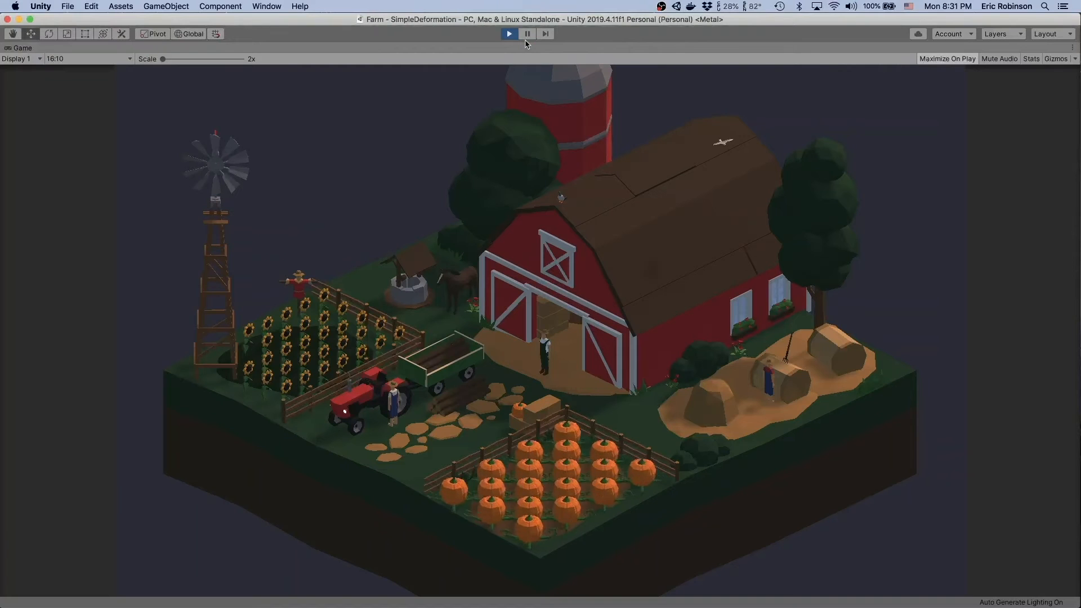
key("super+p")
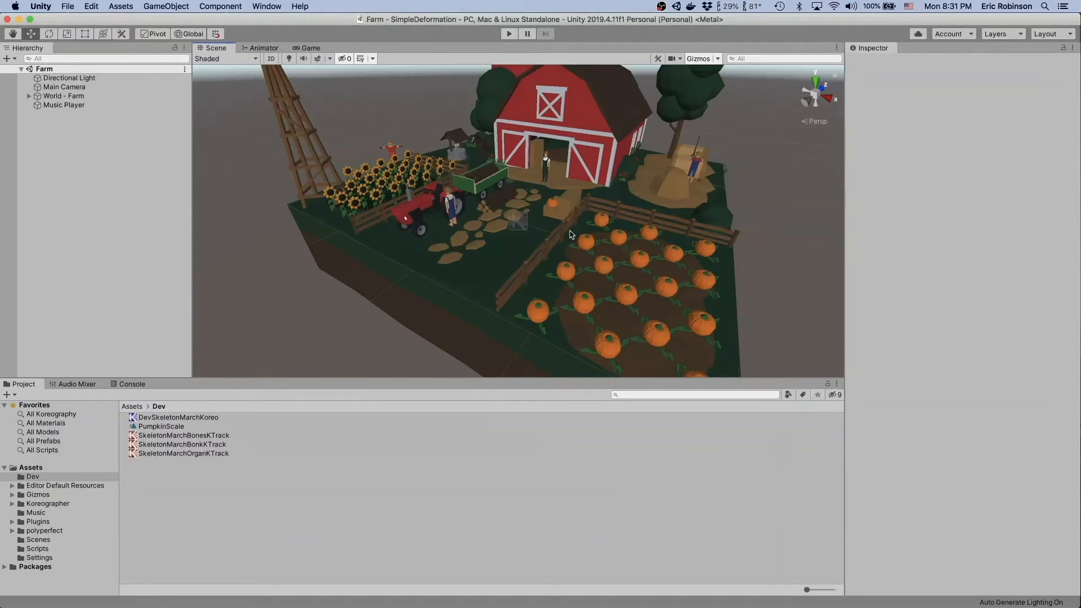
- Examine the components of two pumpkins in the patch and collapse the World - Farm group
left_click(586, 247)
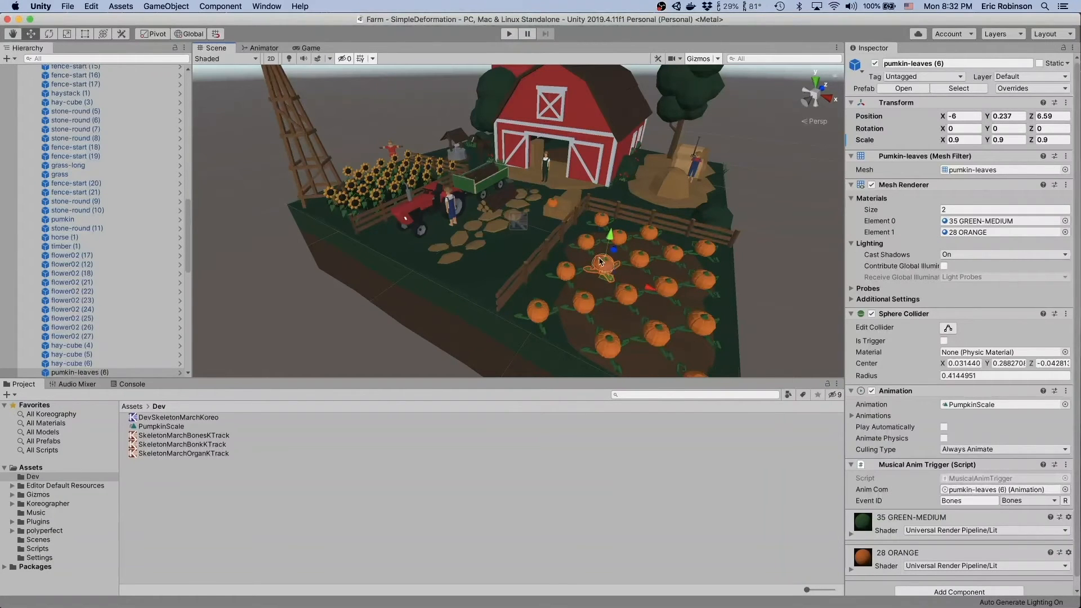
left_click(65, 96)
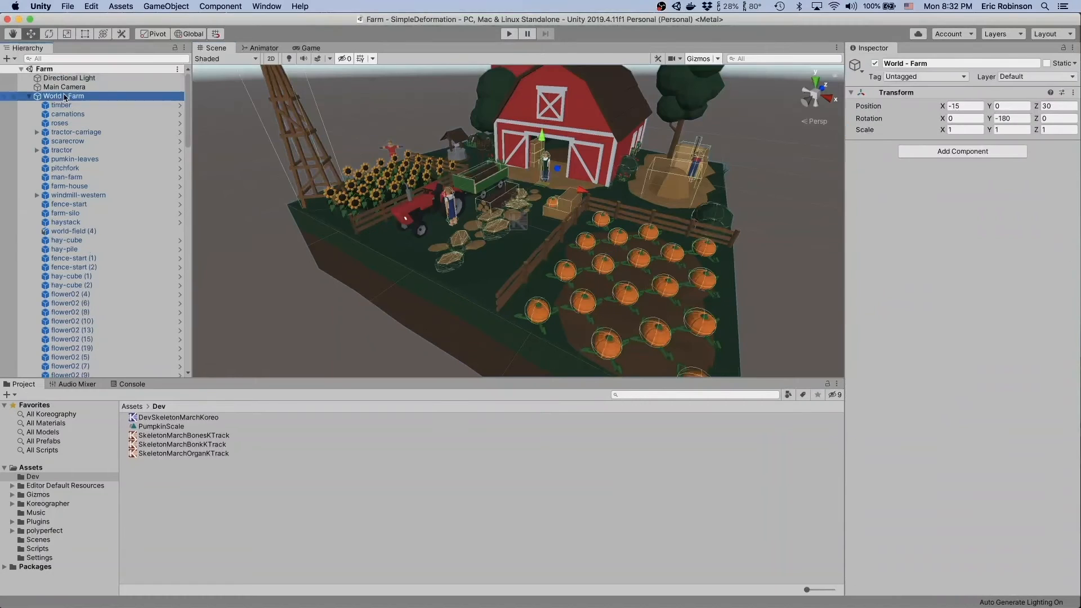
key("Left")
left_click(103, 233)
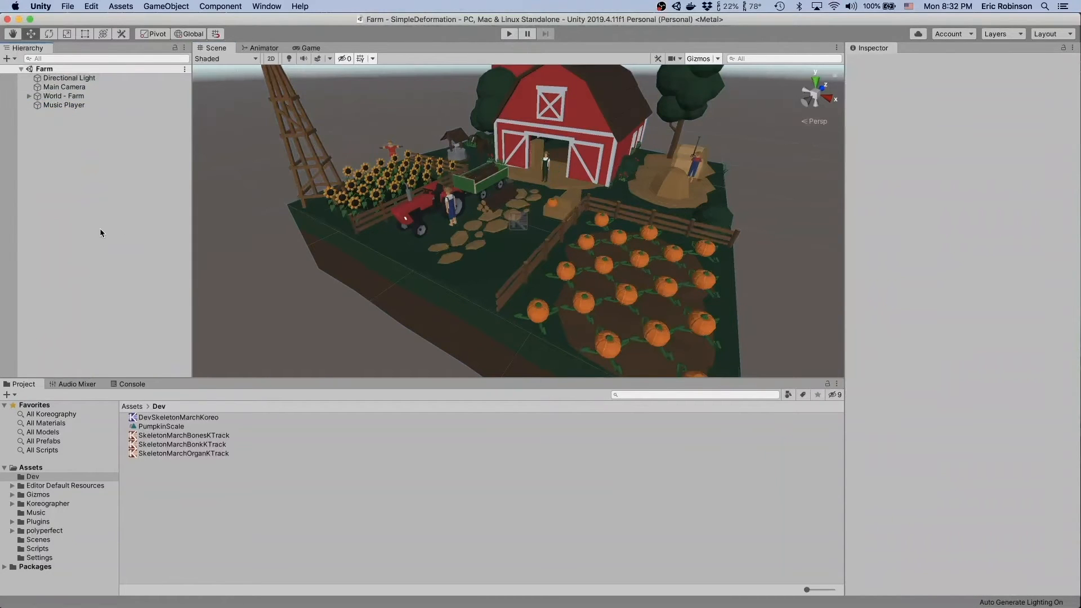
left_click(563, 271)
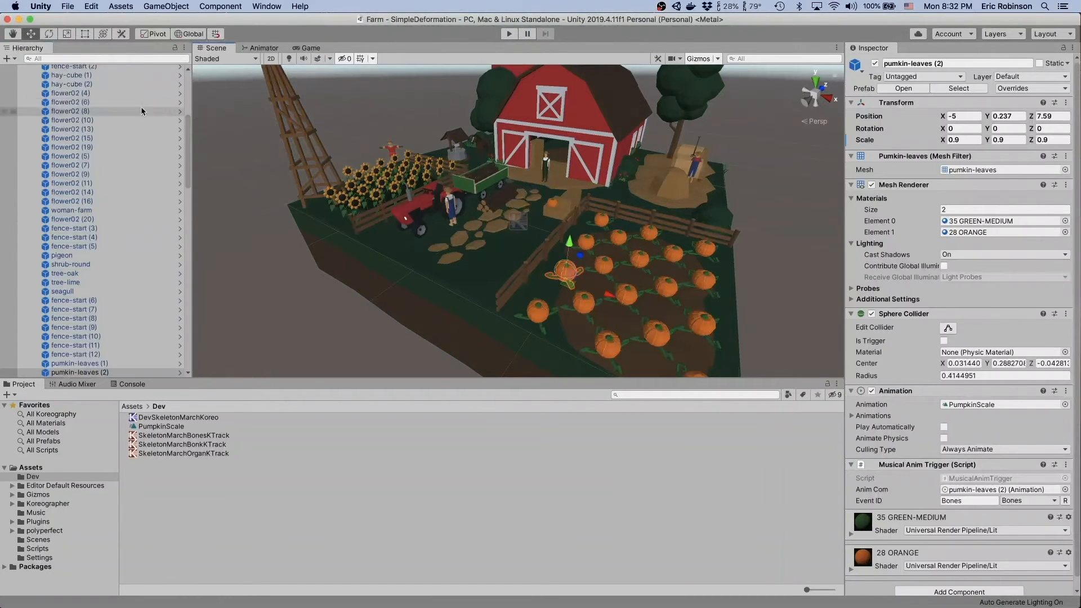
scroll(56, 118, "up", 10)
left_click(56, 97)
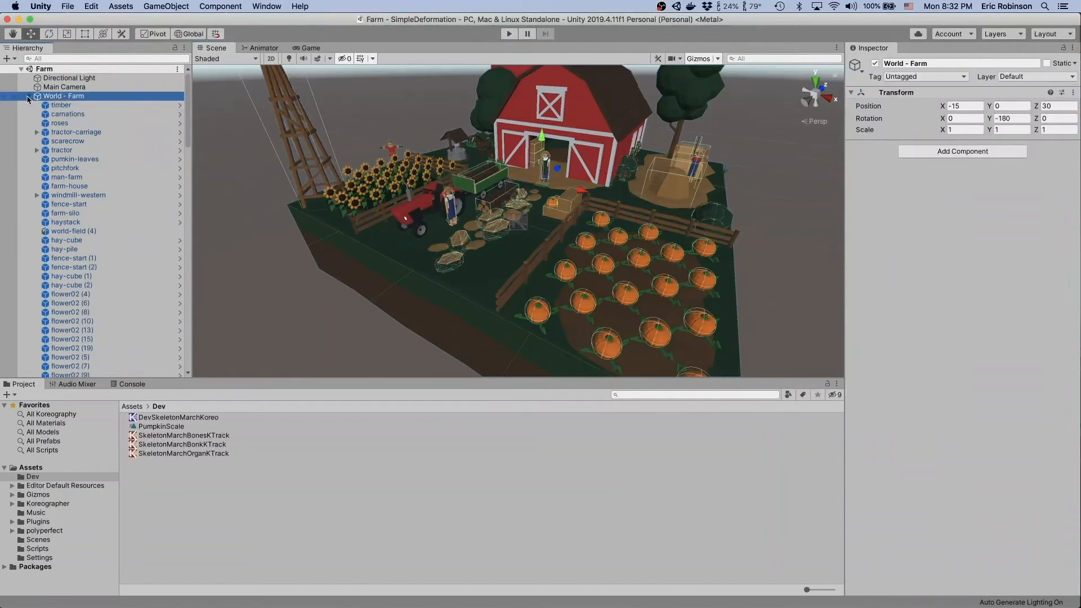
left_click(29, 96)
left_click(171, 181)
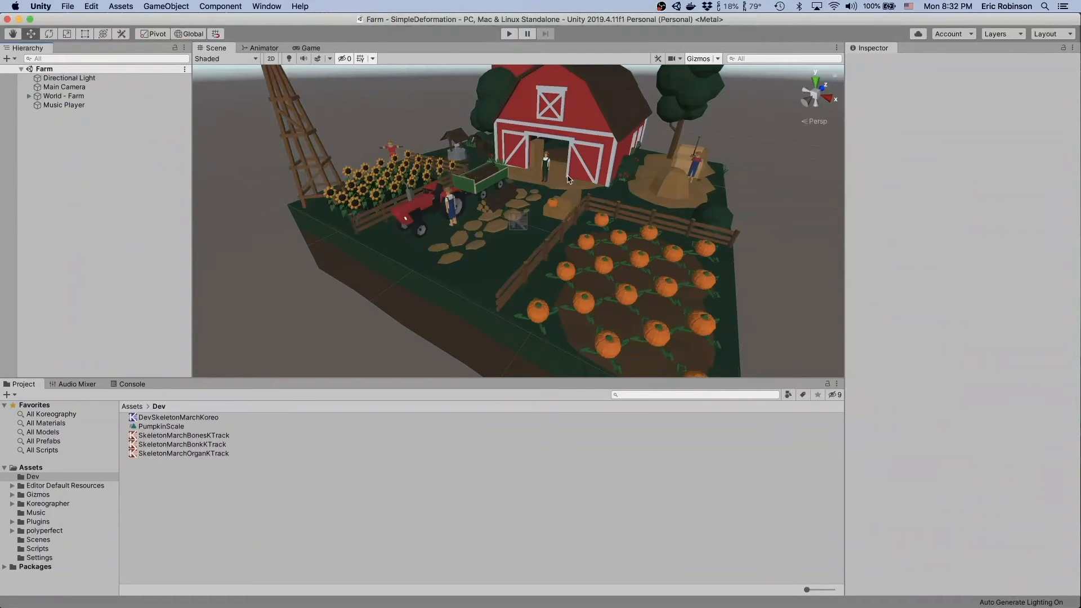
- Add a new Koreography track to SkeletonMarchKoreo, saving it in the Music folder as SkeletonMarchOrganTrack.asset
key("super+grave")
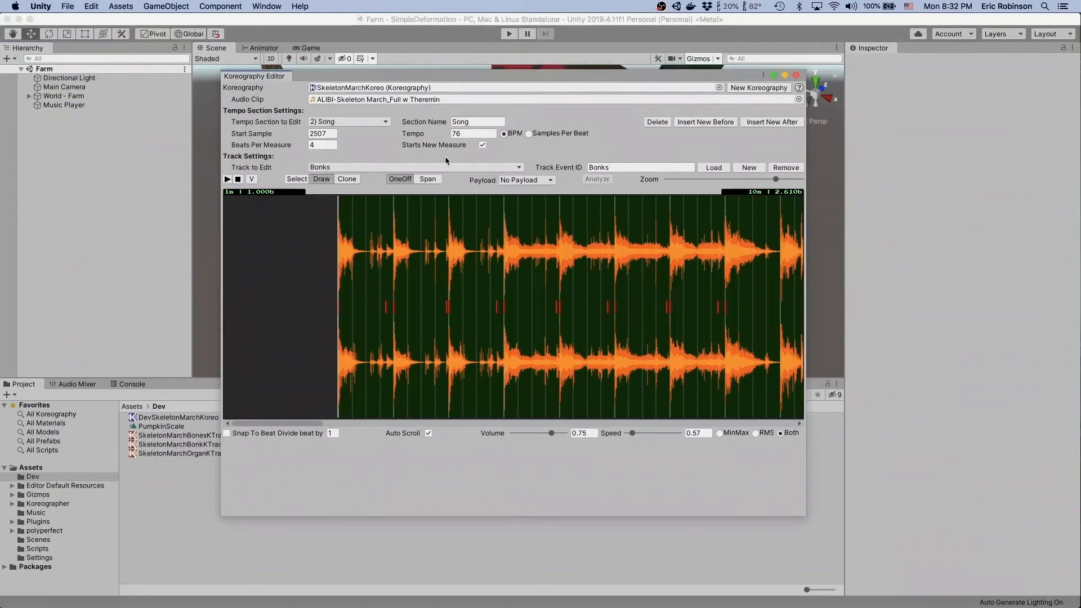
scroll(569, 256, "up", 3)
scroll(570, 256, "down", 1)
scroll(570, 256, "down", 1)
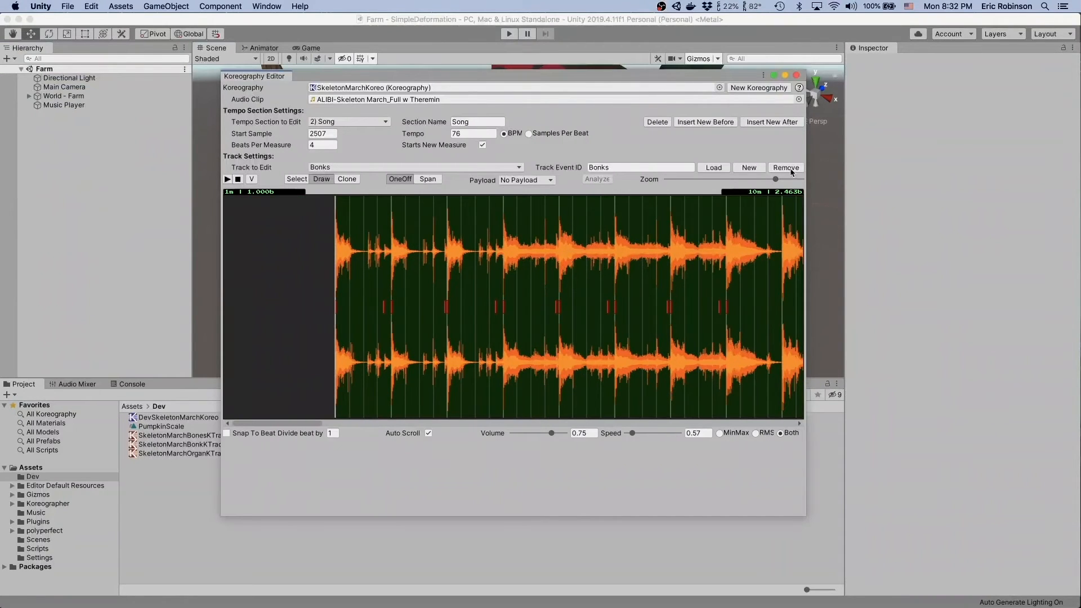
left_click(751, 169)
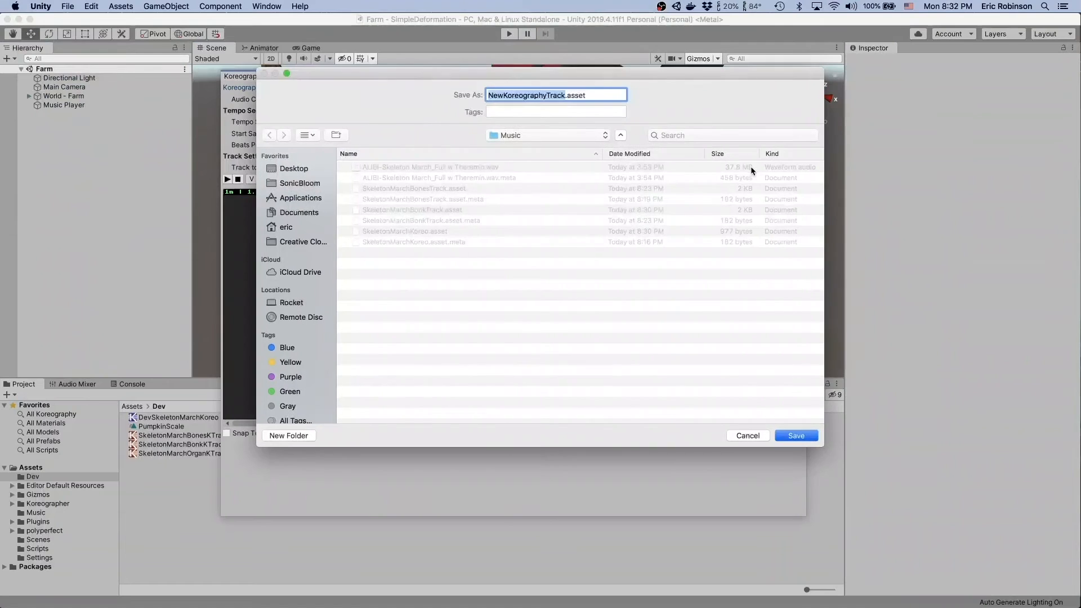
left_click(404, 208)
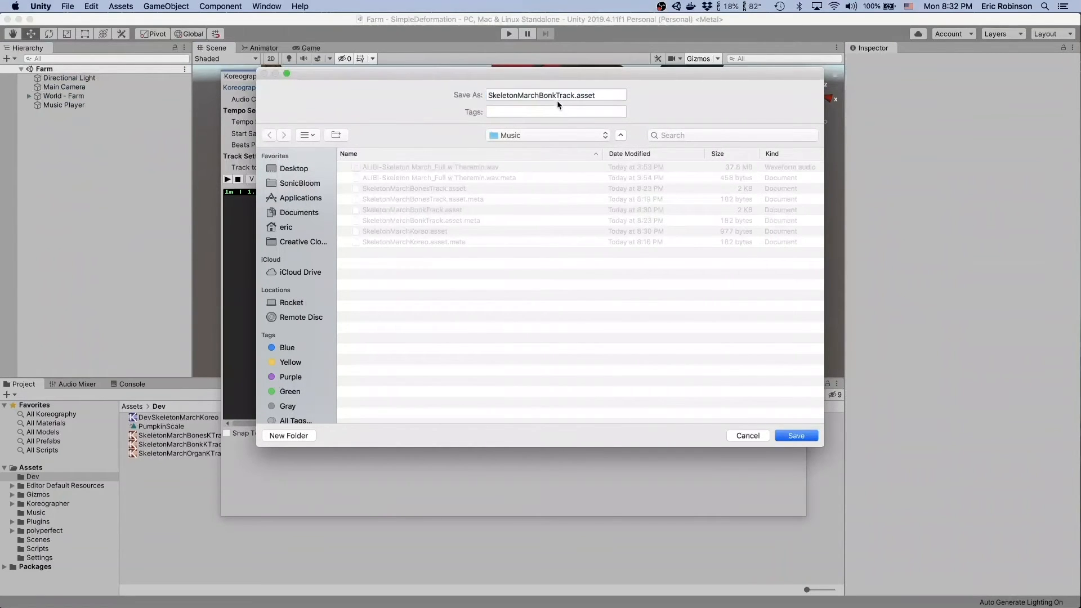
left_click_drag(557, 95, 543, 96)
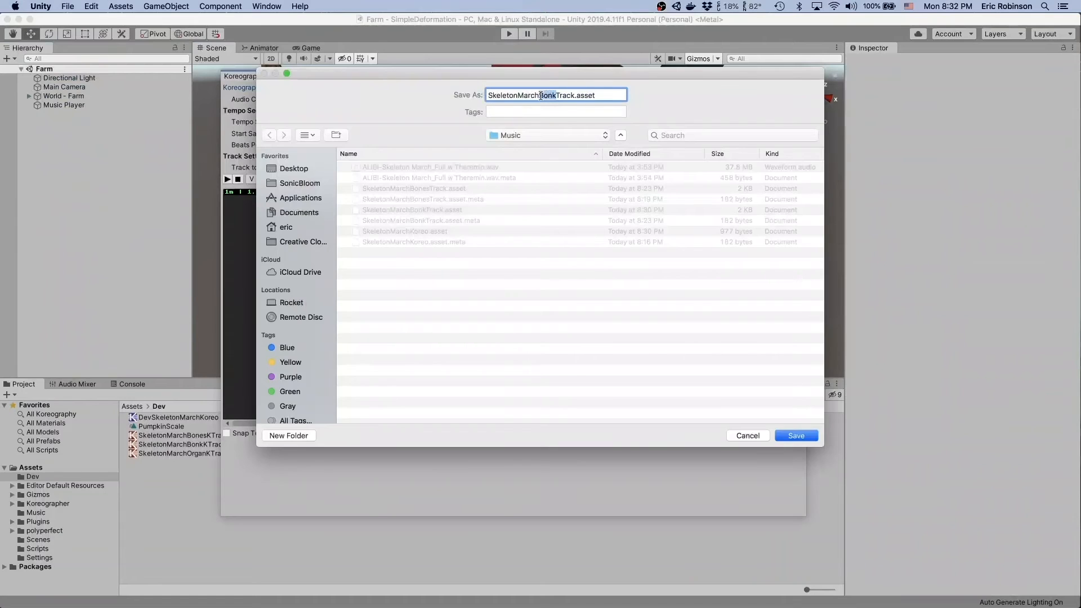
type("Organ")
left_click(811, 437)
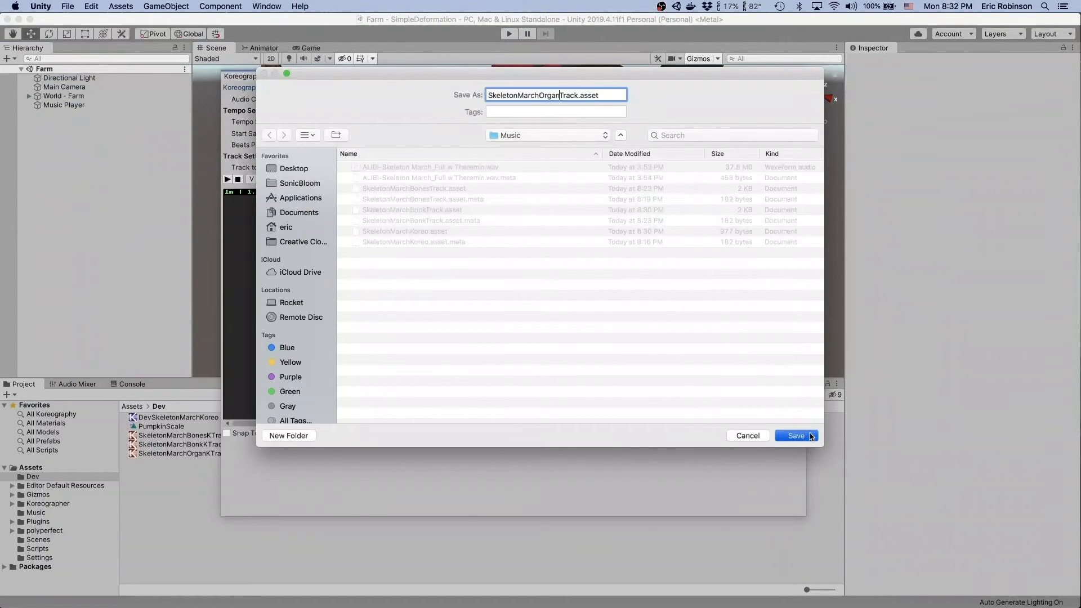
- Audition the song from just before the start of measure 5 and pause playback
scroll(555, 337, "right", 10)
scroll(555, 337, "left", 8)
scroll(554, 336, "left", 4)
scroll(554, 337, "right", 10)
scroll(555, 337, "left", 9)
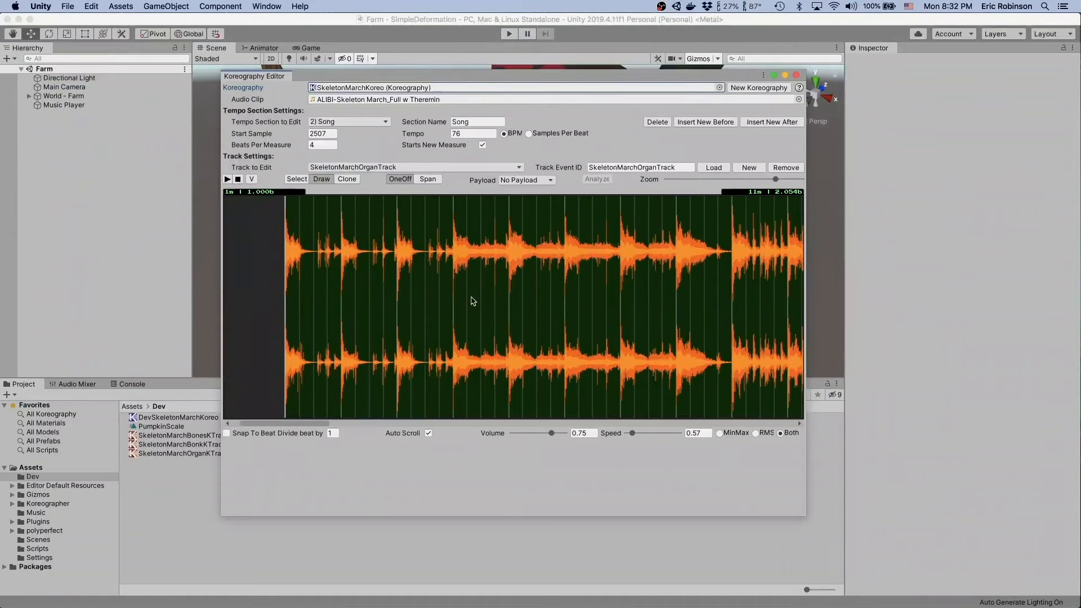
scroll(474, 301, "up", 5)
scroll(474, 301, "right", 5)
scroll(473, 301, "left", 3)
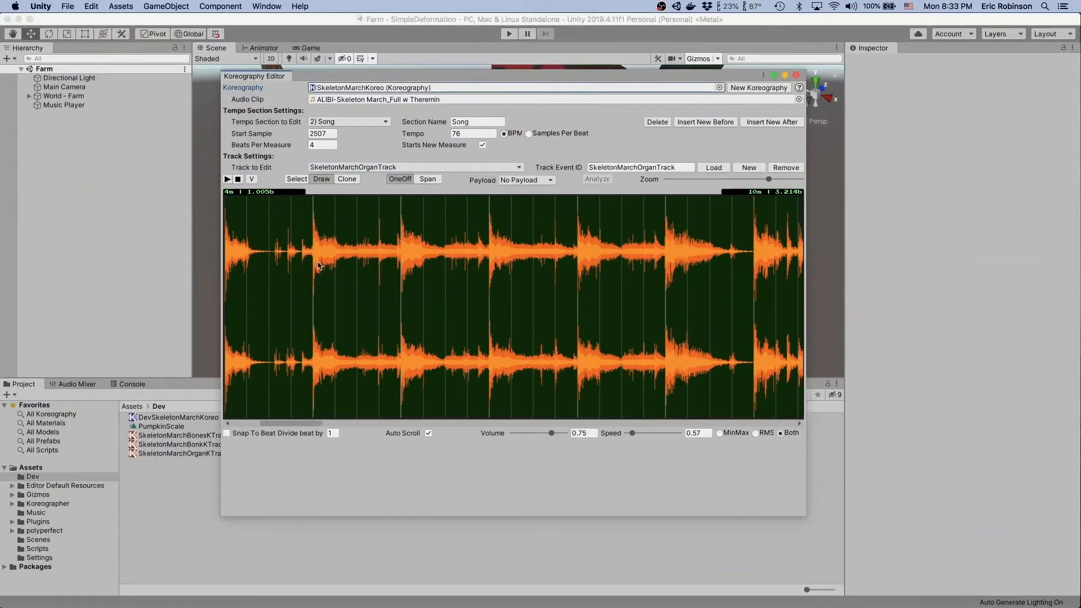
right_click(306, 249)
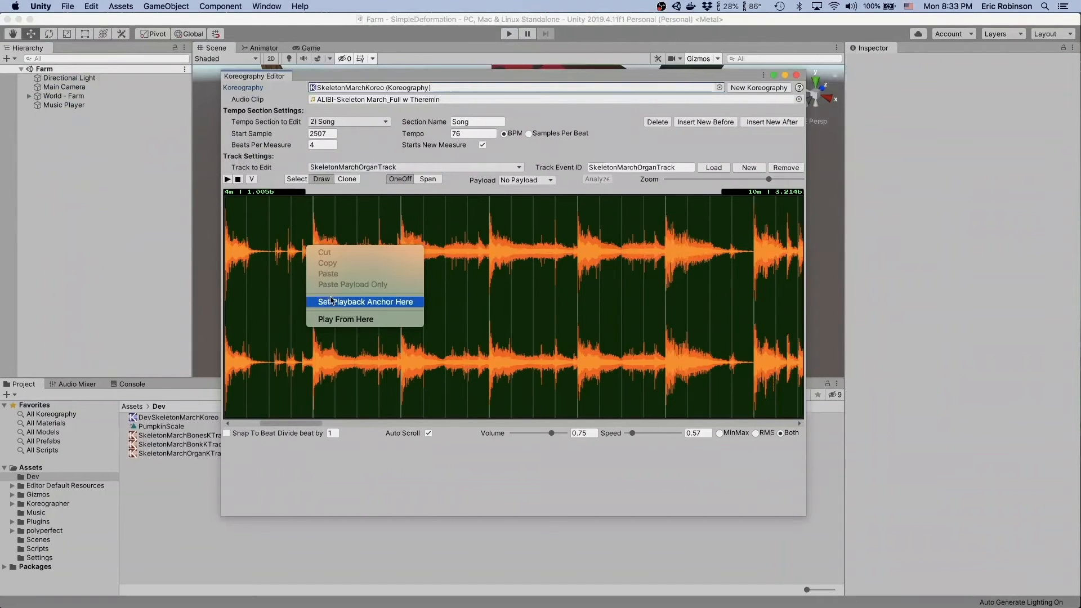
left_click(332, 319)
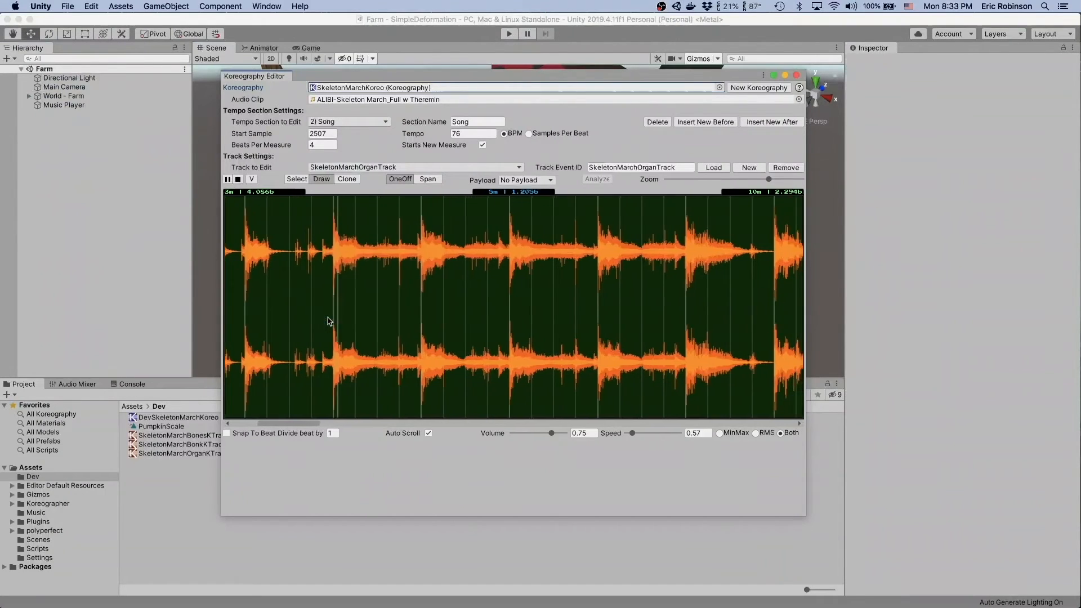
key("space")
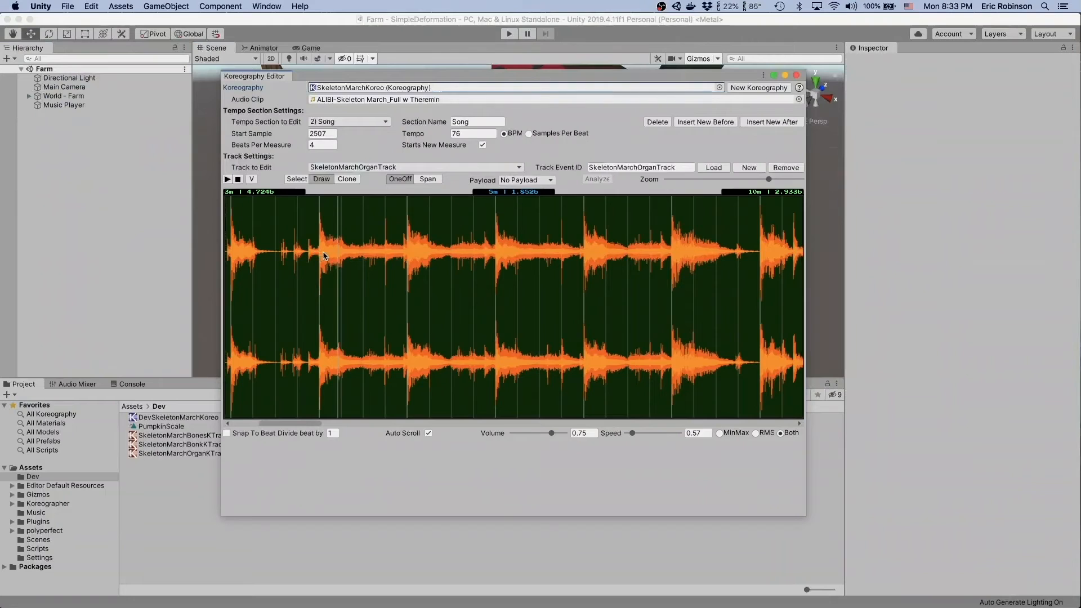
- Set the new track's Event ID to Organ
left_click(667, 168)
type("Organ")
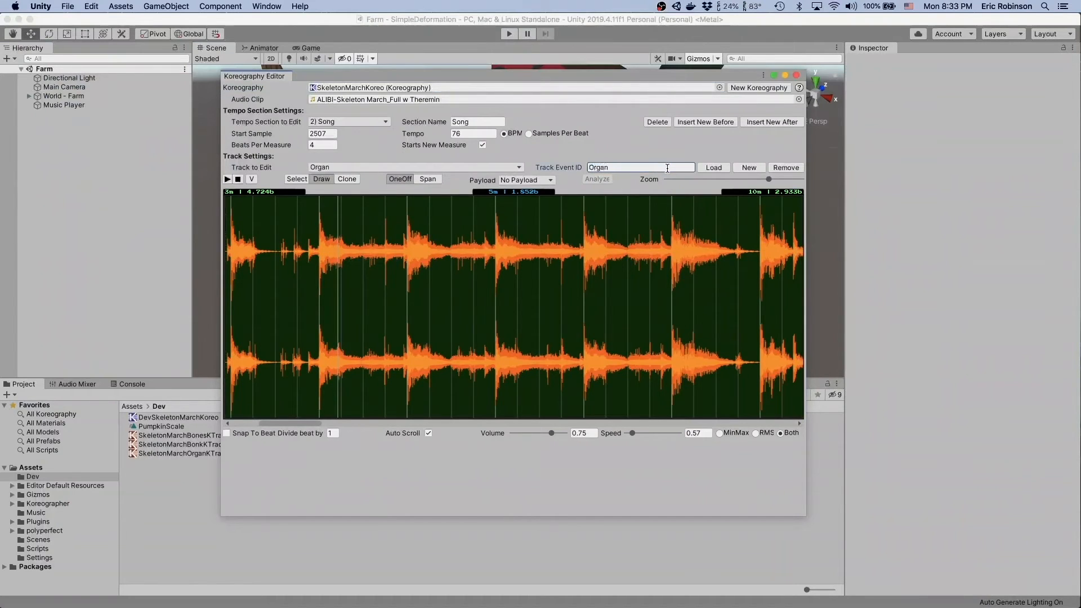
left_click(434, 181)
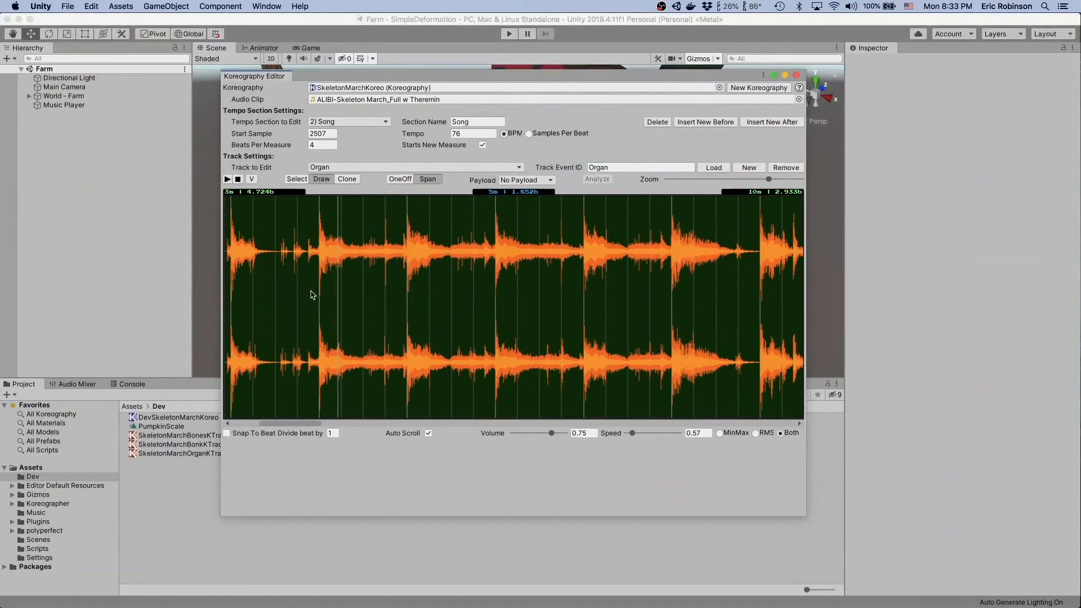
left_click_drag(312, 294, 462, 307)
scroll(367, 316, "up", 4)
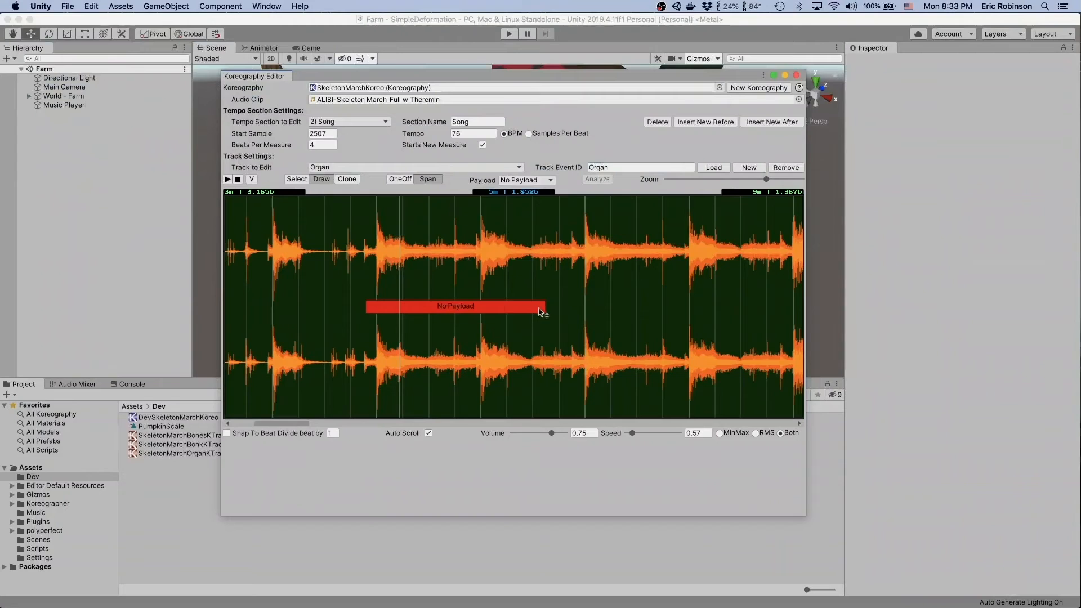
left_click(401, 179)
left_click(333, 299)
left_click(332, 310)
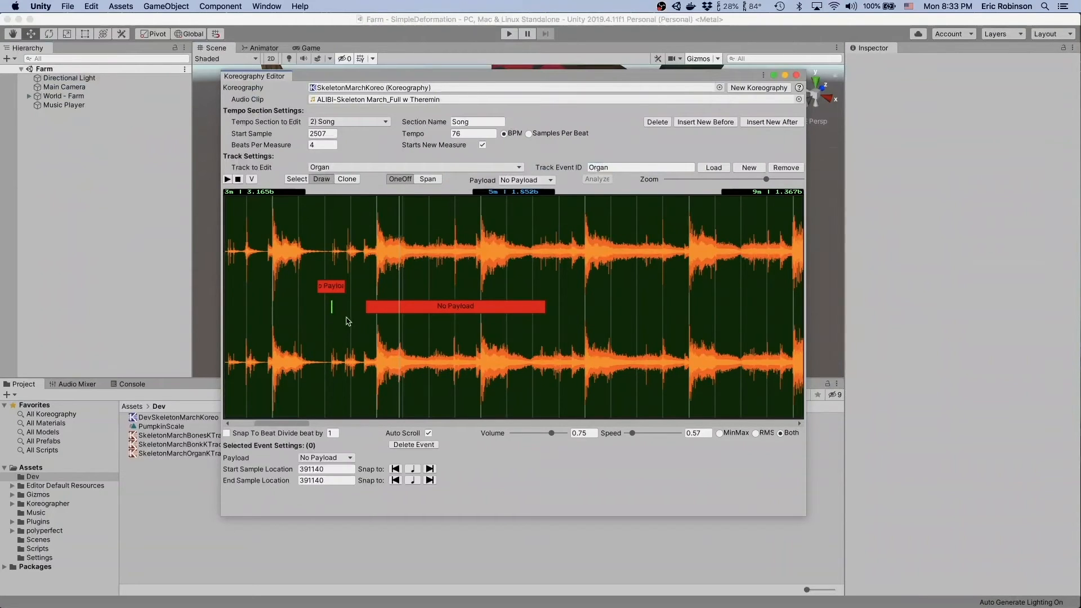
key("Delete")
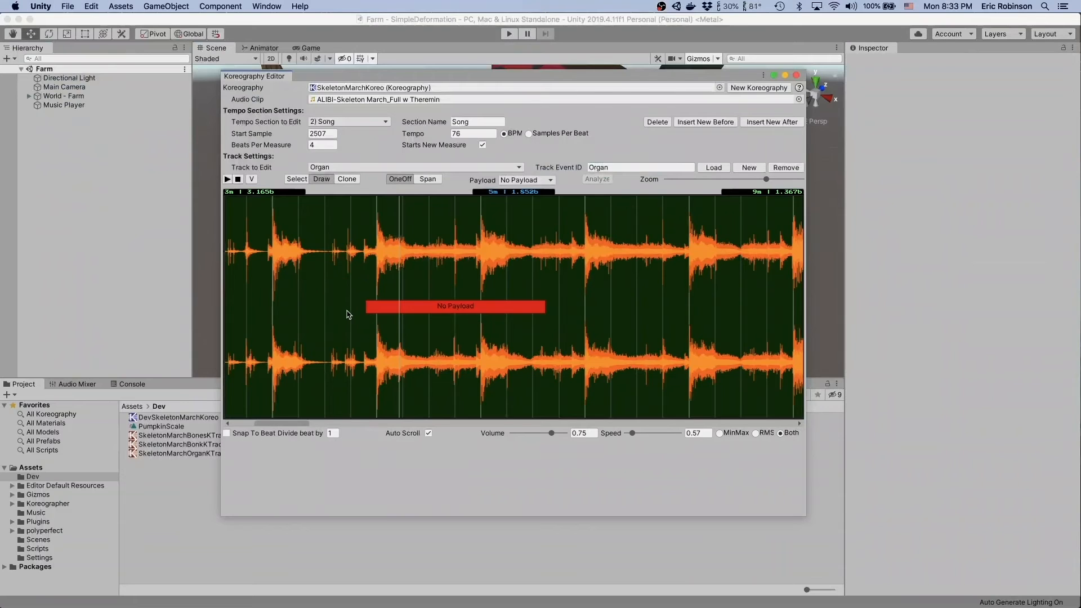
left_click(389, 309)
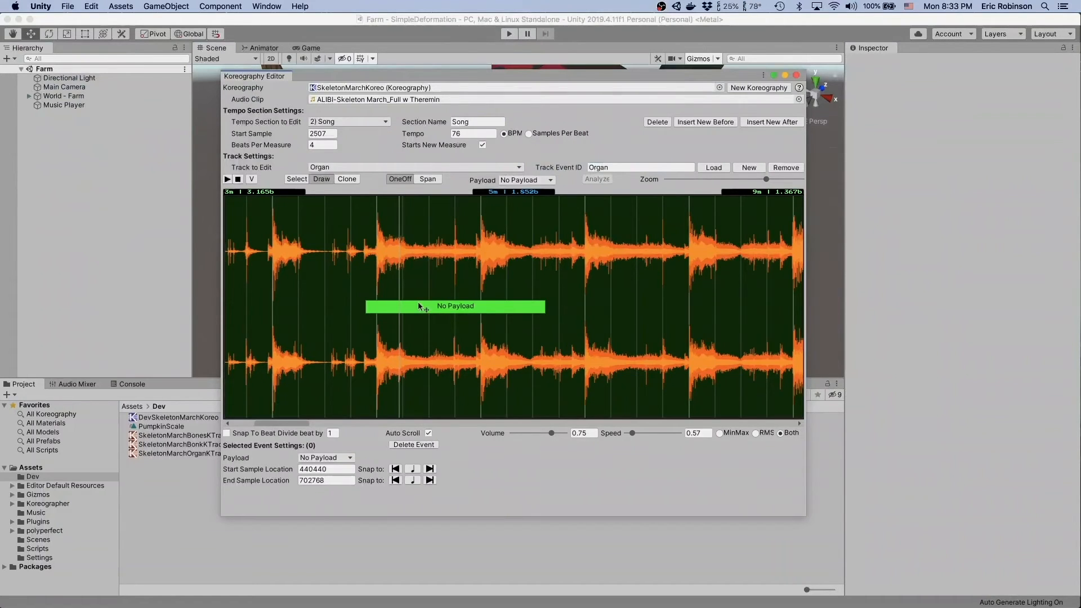
key("Delete")
scroll(374, 305, "up", 1)
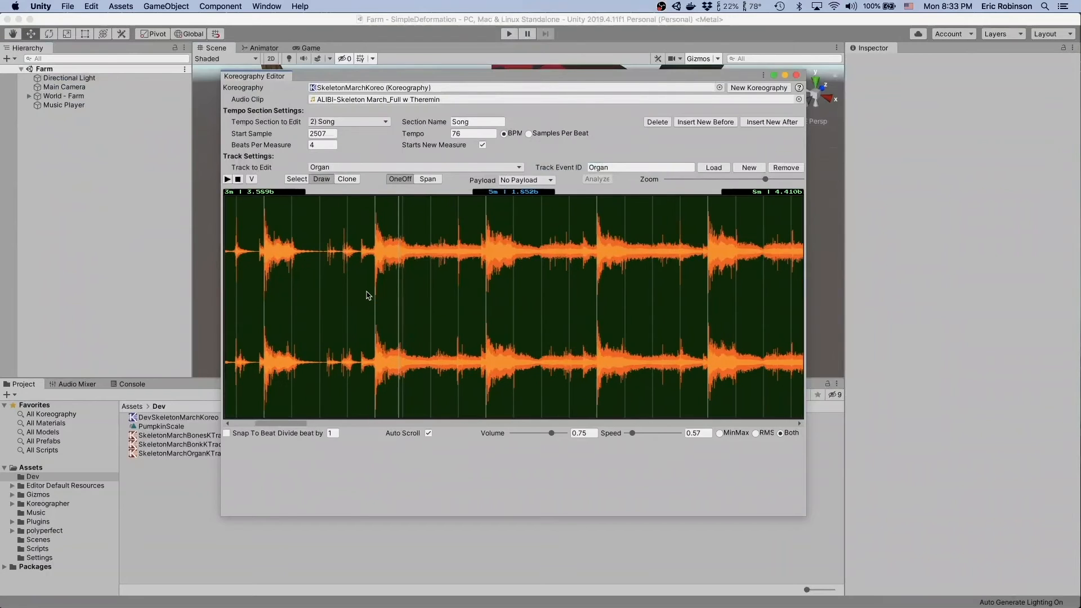
left_click(365, 309)
key("super+z")
- Draw a Span event from measure 5, snap its end to beat 3, and adjust its start to about sample 448384
left_click(438, 179)
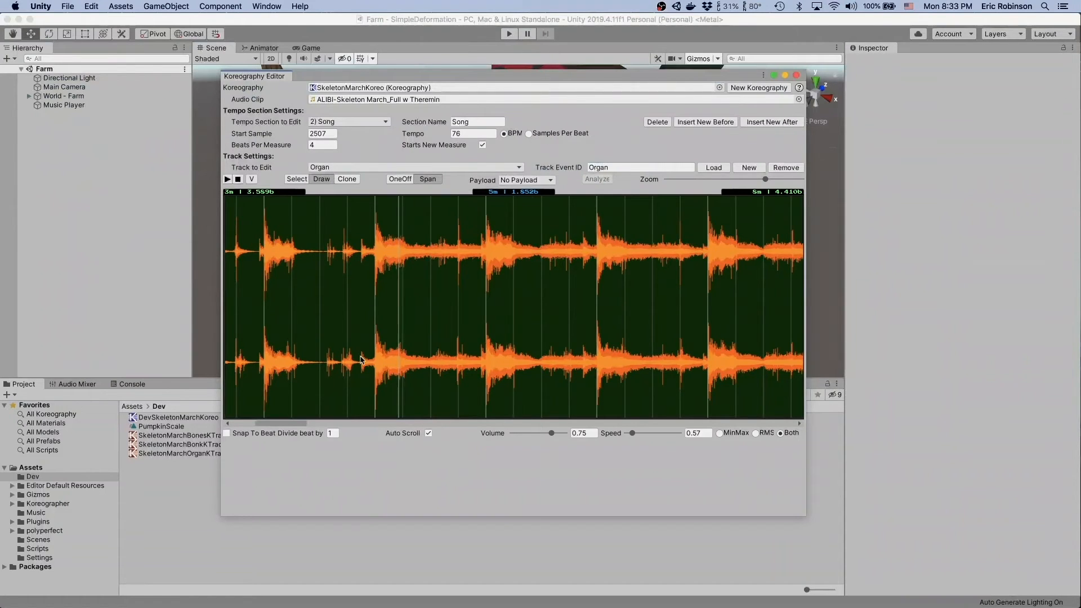
mouse_move(362, 362)
left_mouse_down()
mouse_move(458, 336)
mouse_move(434, 331)
mouse_move(428, 311)
left_mouse_up()
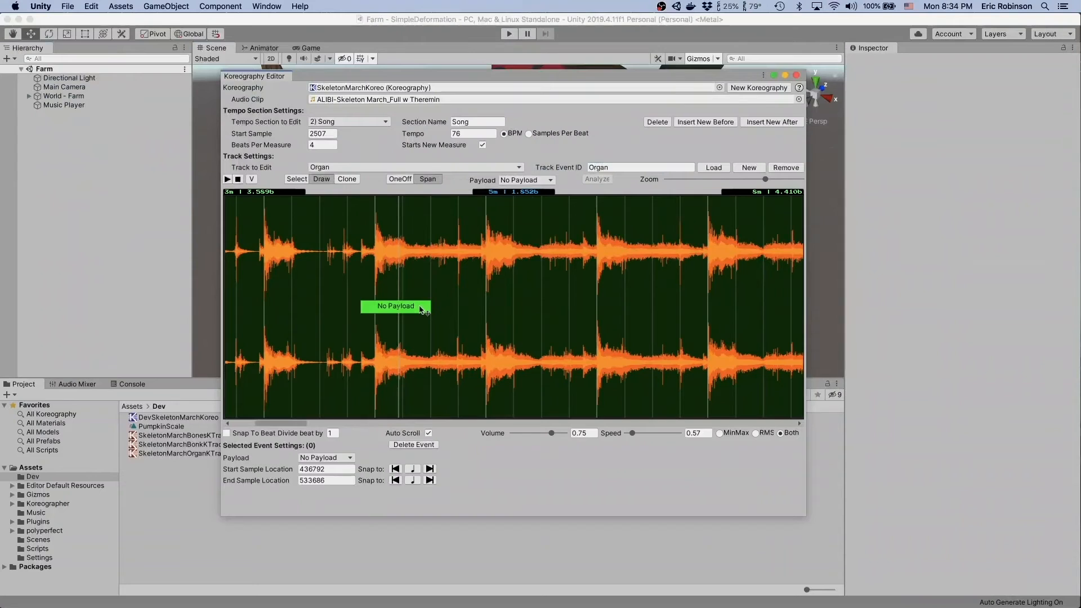
left_click(429, 479)
left_click(412, 480)
scroll(361, 296, "up", 2)
left_click_drag(352, 309, 369, 309)
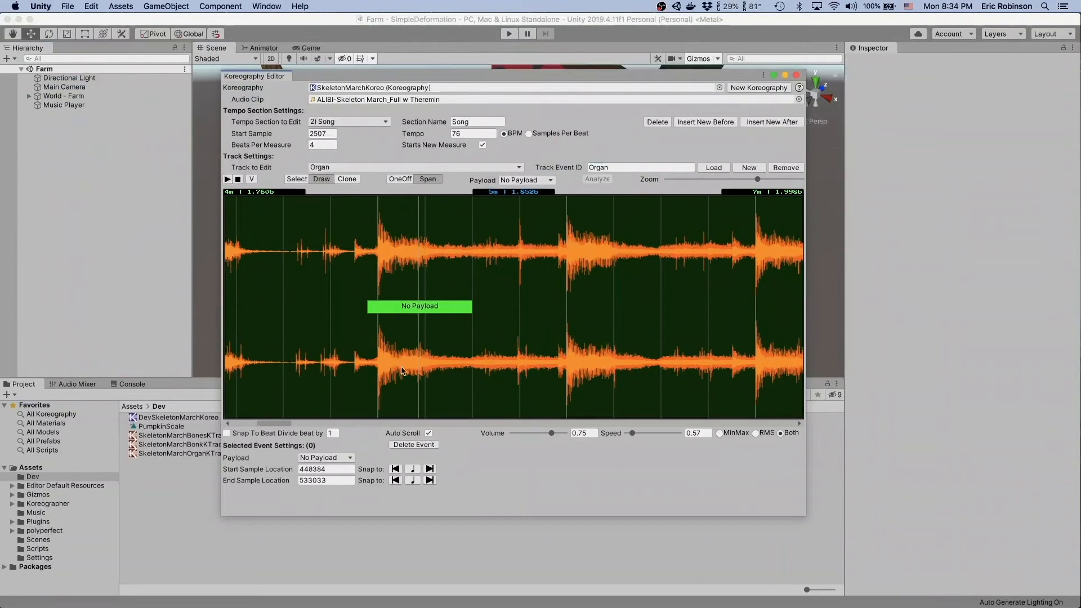
- Give the selected span a Curve payload, and set new events to use a Curve payload with Snap To Beat enabled
left_click(348, 457)
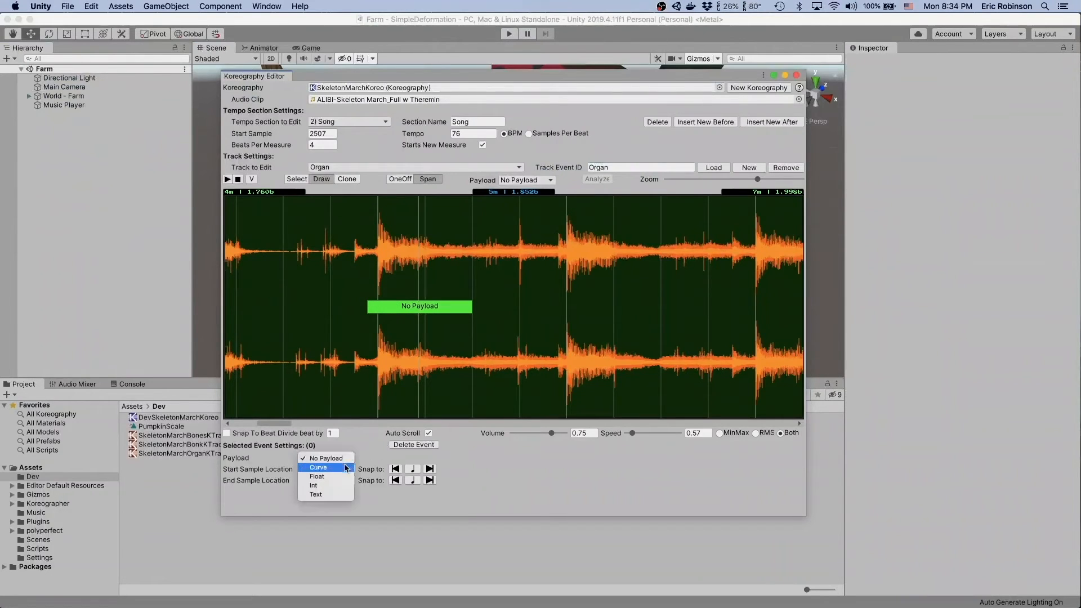
left_click(337, 467)
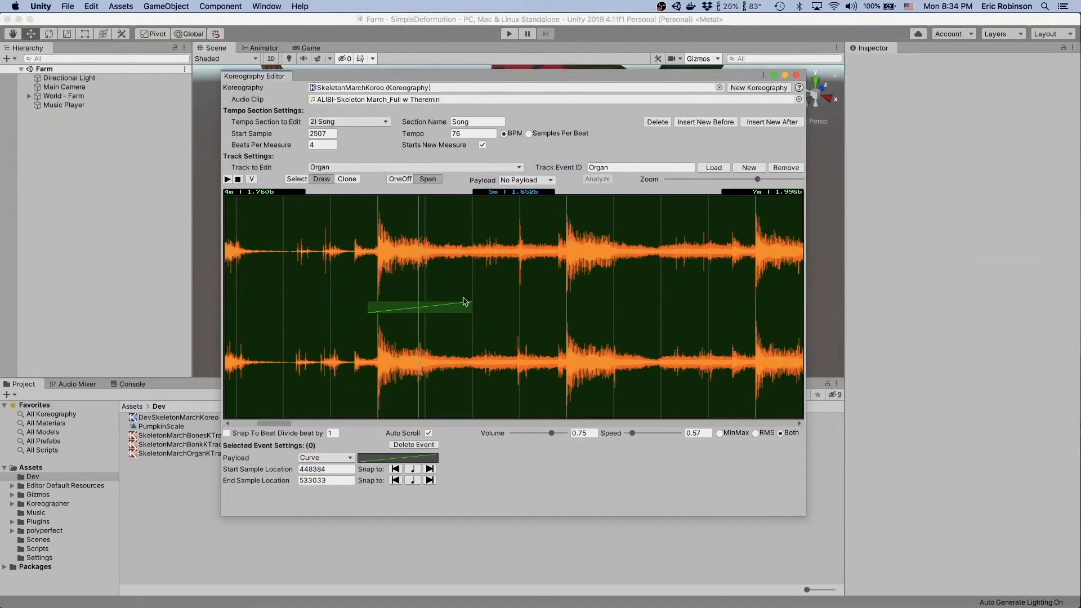
left_click(543, 180)
left_click(518, 190)
left_click(227, 433)
- Draw eight more adjoining two-beat curve spans on the Organ track, from measure 5 beat 3 to measure 9 beat 3
scroll(502, 253, "right", 3)
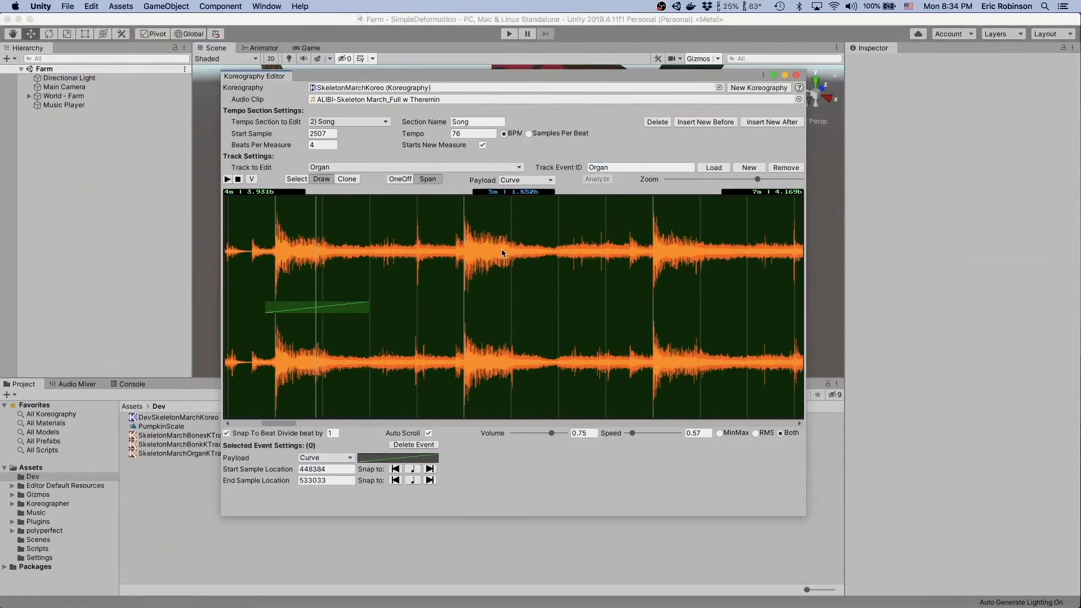
left_click(392, 307)
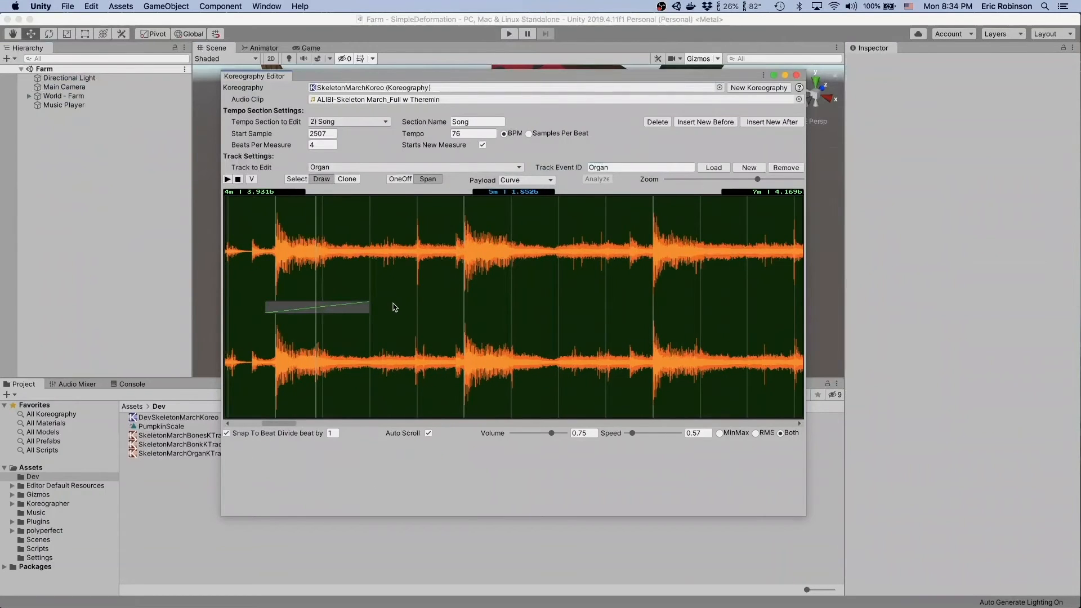
mouse_move(376, 309)
left_mouse_down()
mouse_move(542, 318)
mouse_move(654, 302)
left_mouse_up()
scroll(654, 303, "right", 5)
left_click_drag(423, 315, 787, 311)
scroll(785, 310, "right", 5)
left_click_drag(529, 308, 628, 309)
scroll(628, 309, "left", 5)
scroll(629, 309, "down", 3)
scroll(628, 309, "down", 2)
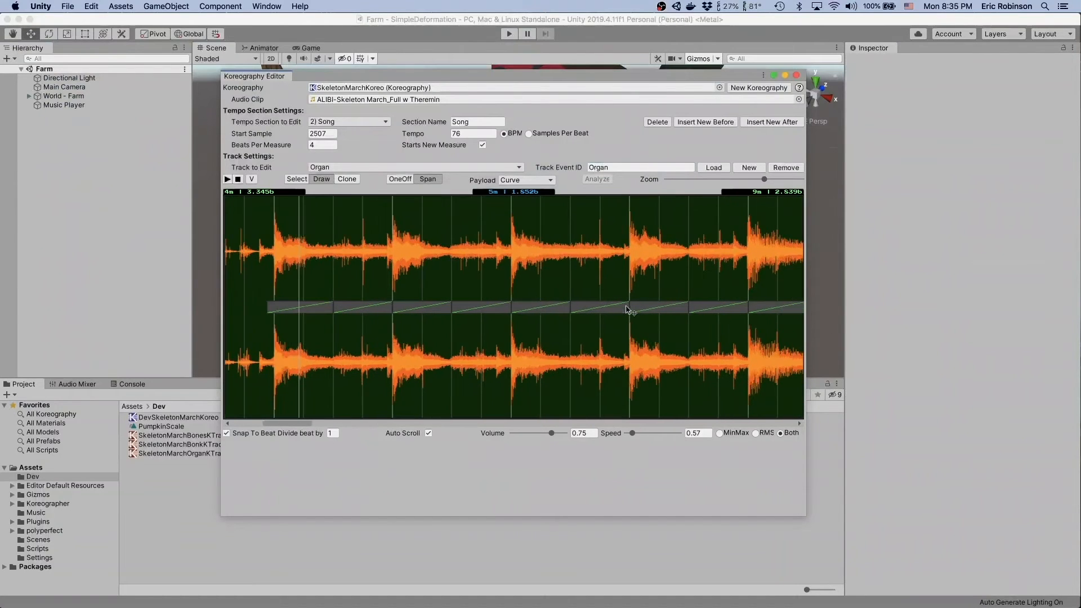
- Select the first, third, fifth and seventh Organ spans together and open their shared payload curve for editing
scroll(629, 310, "right", 1)
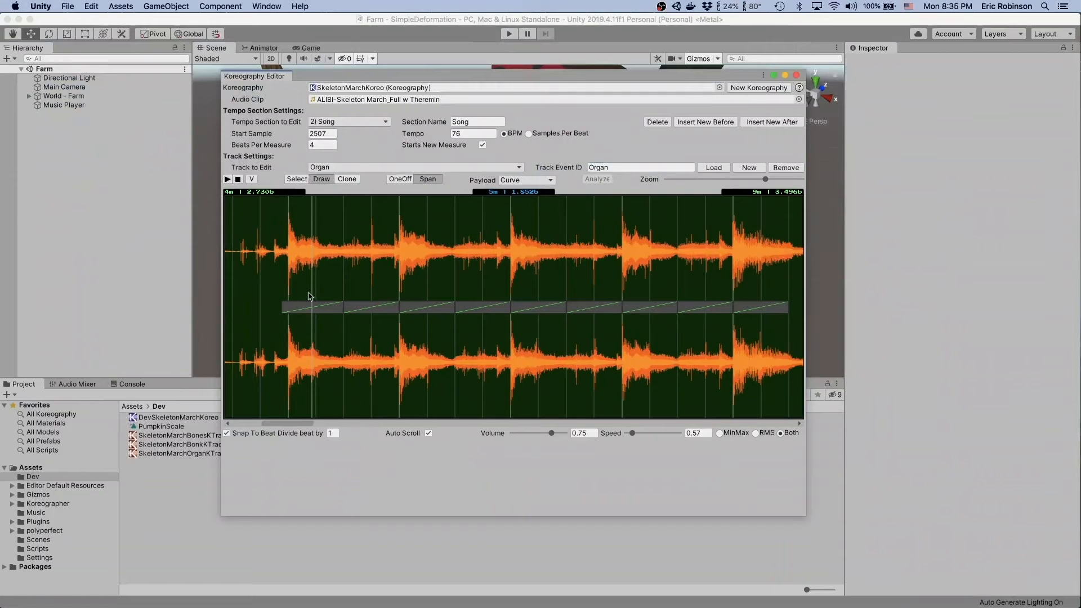
left_click(299, 180)
left_click(306, 308)
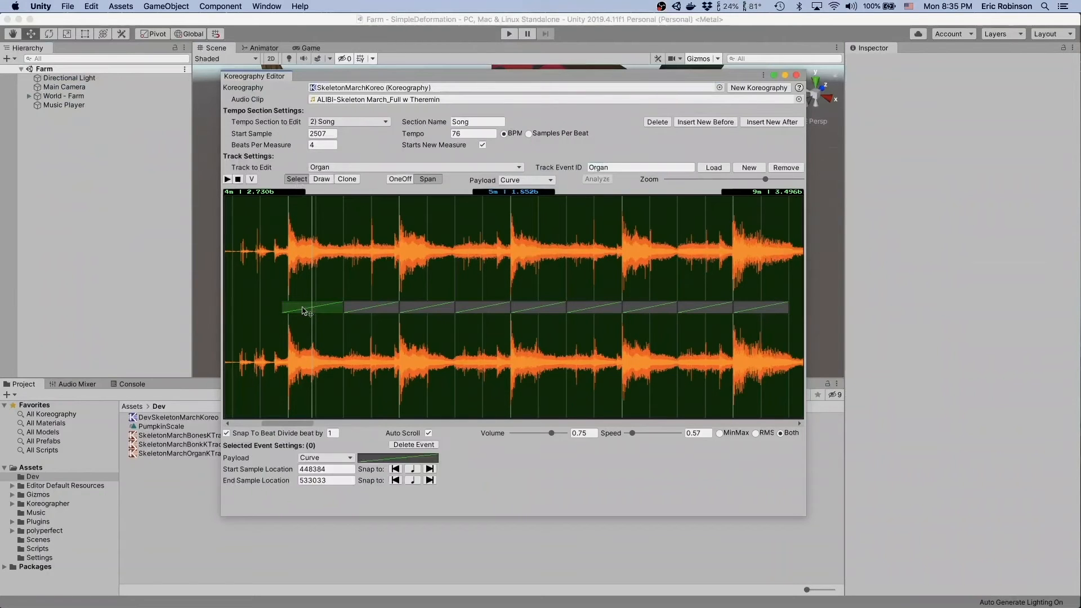
left_click(439, 310, "shift")
left_click(549, 310, "shift")
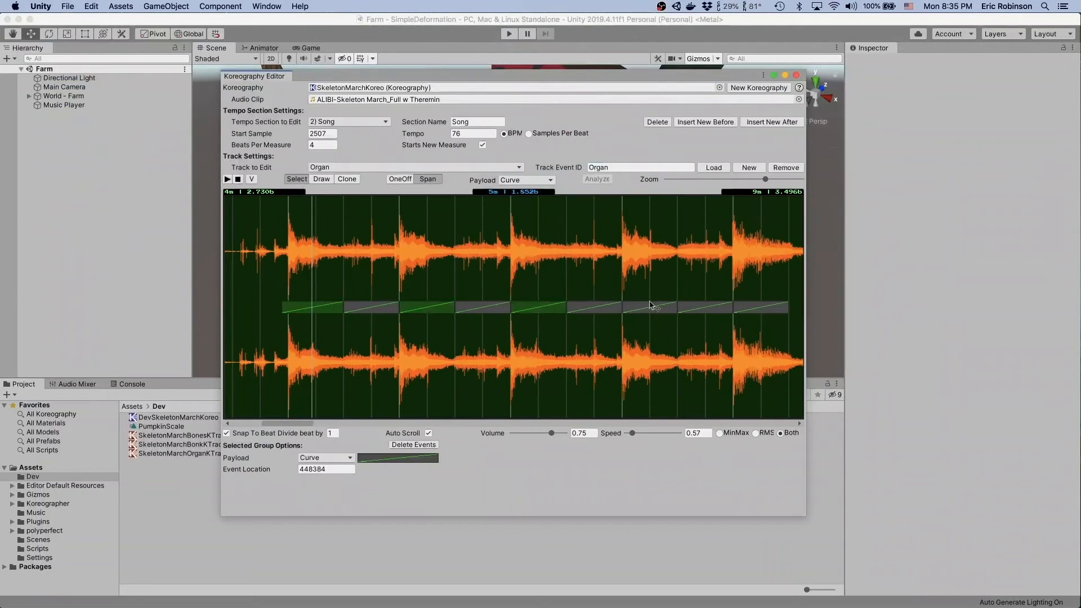
left_click(645, 306, "shift")
key("super+z")
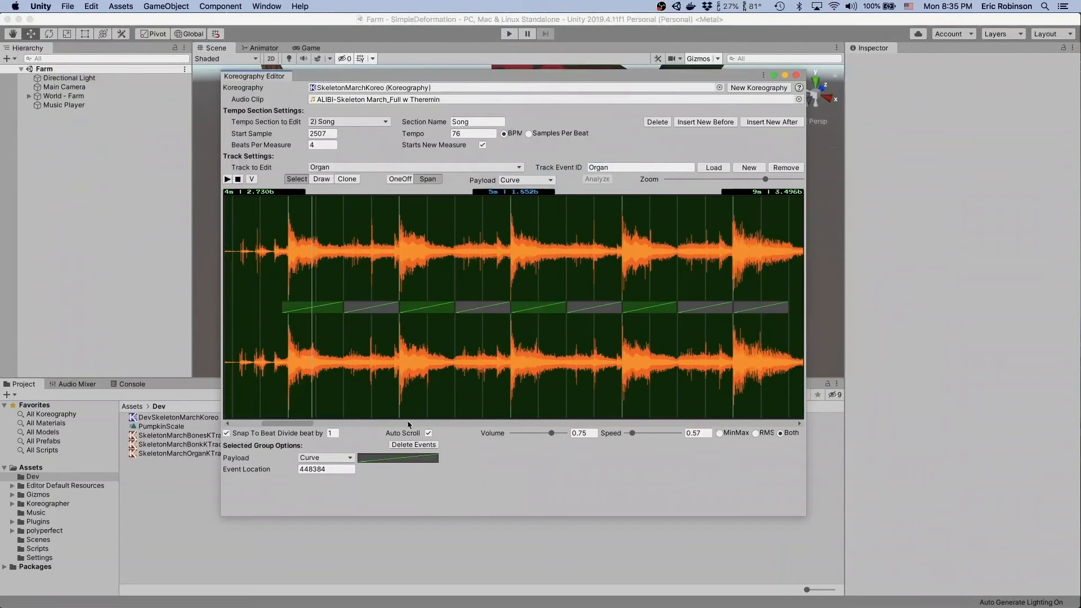
left_click(397, 461)
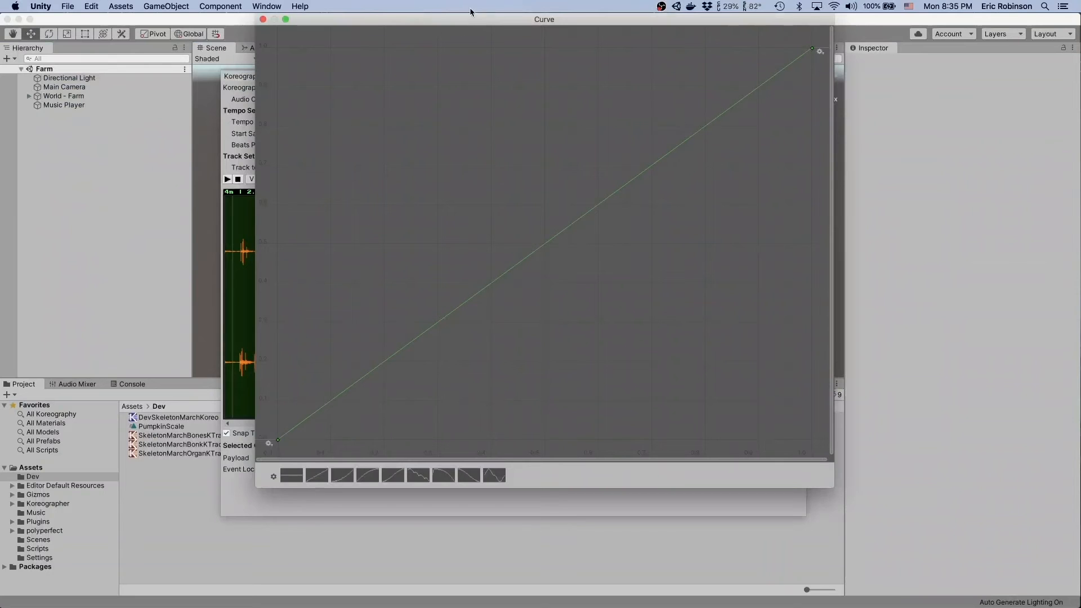
left_click_drag(465, 23, 516, 12)
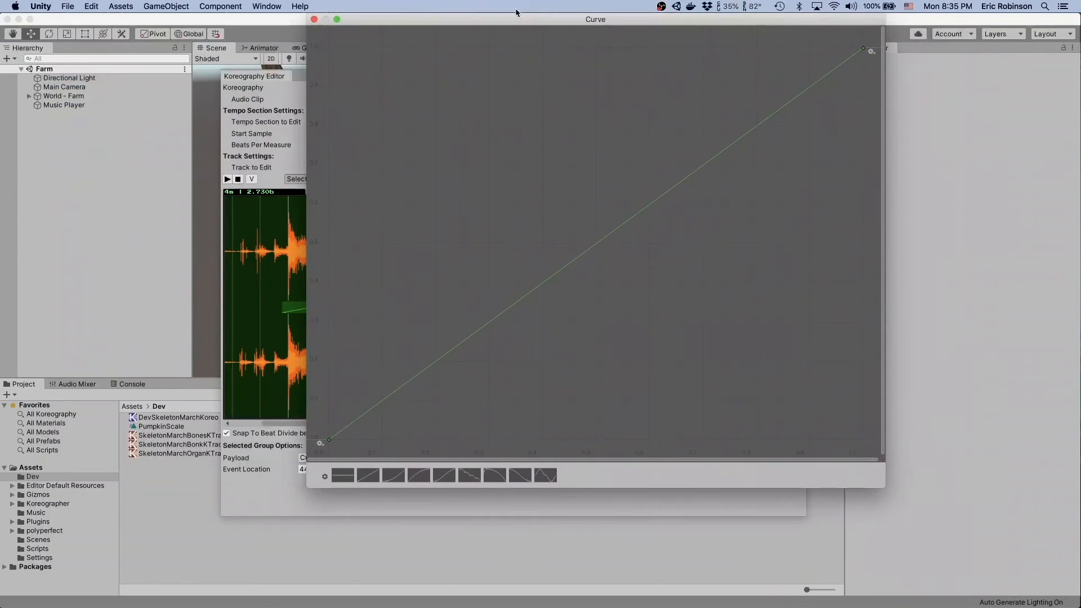
- Set the value of the curve's start key to 1
right_click(329, 440)
left_click(360, 454)
type("1")
left_click_drag(882, 444, 884, 304)
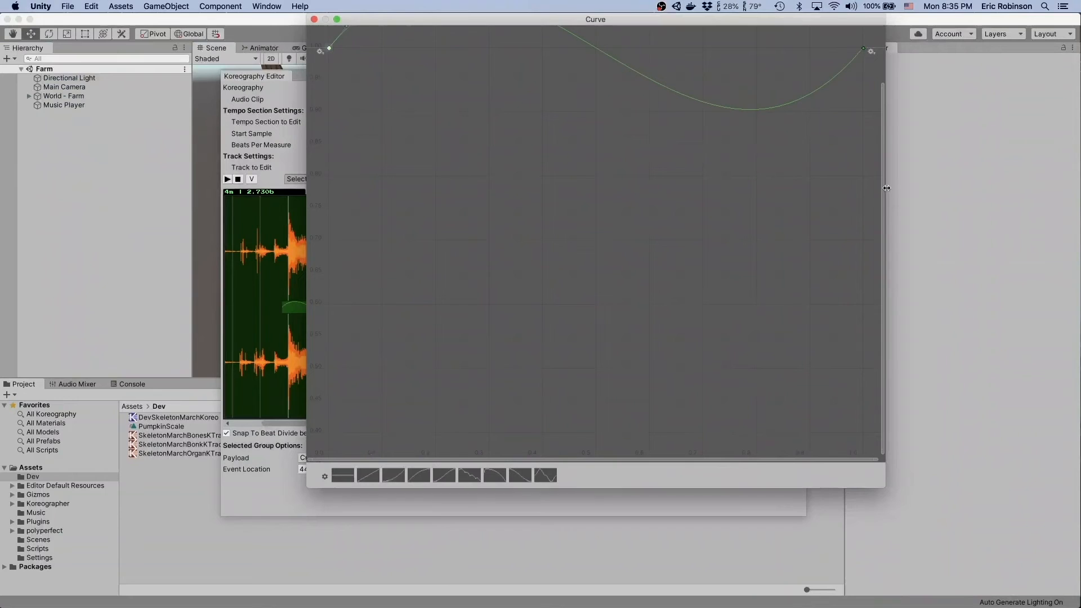
left_click_drag(882, 85, 874, 4)
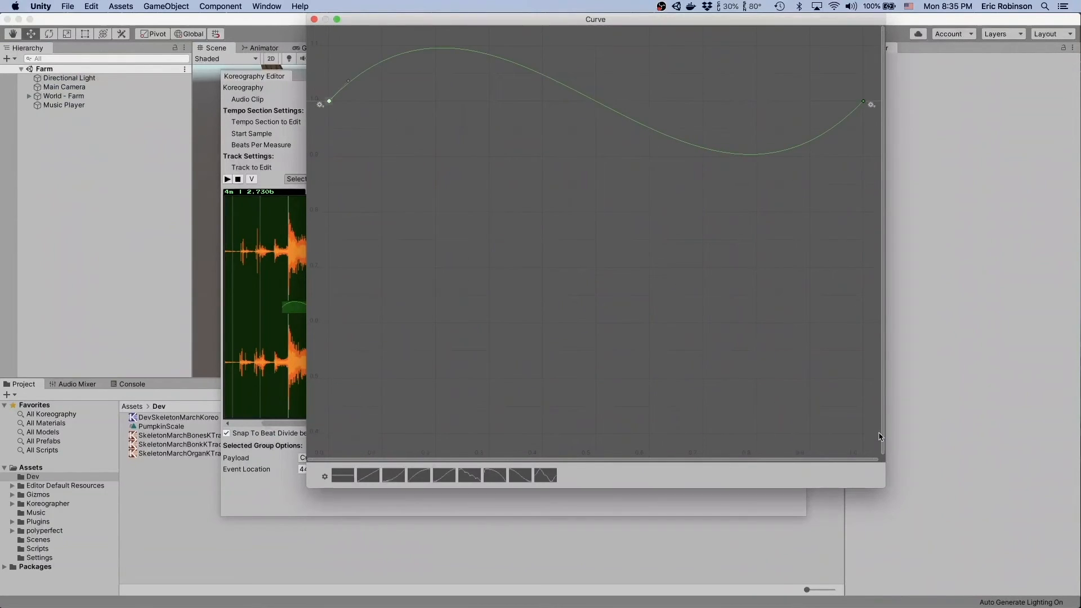
- Set the value of the curve's end key to 1.5
left_click_drag(884, 447, 884, 208)
scroll(779, 174, "up", 4)
scroll(779, 174, "down", 3)
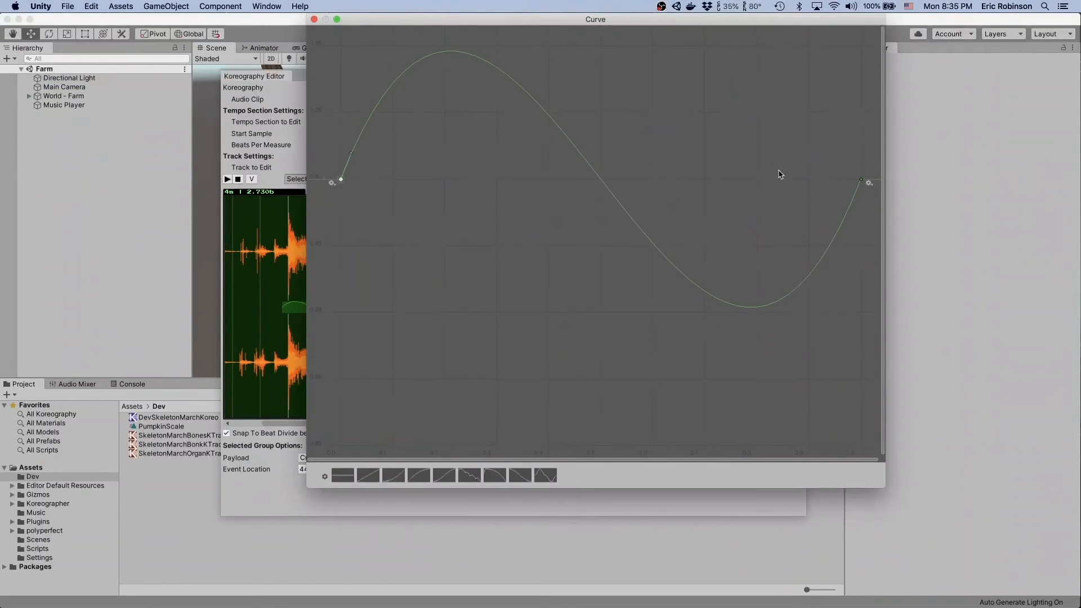
left_click(861, 180)
right_click(862, 181)
left_click(879, 195)
type("1.5")
key("Return")
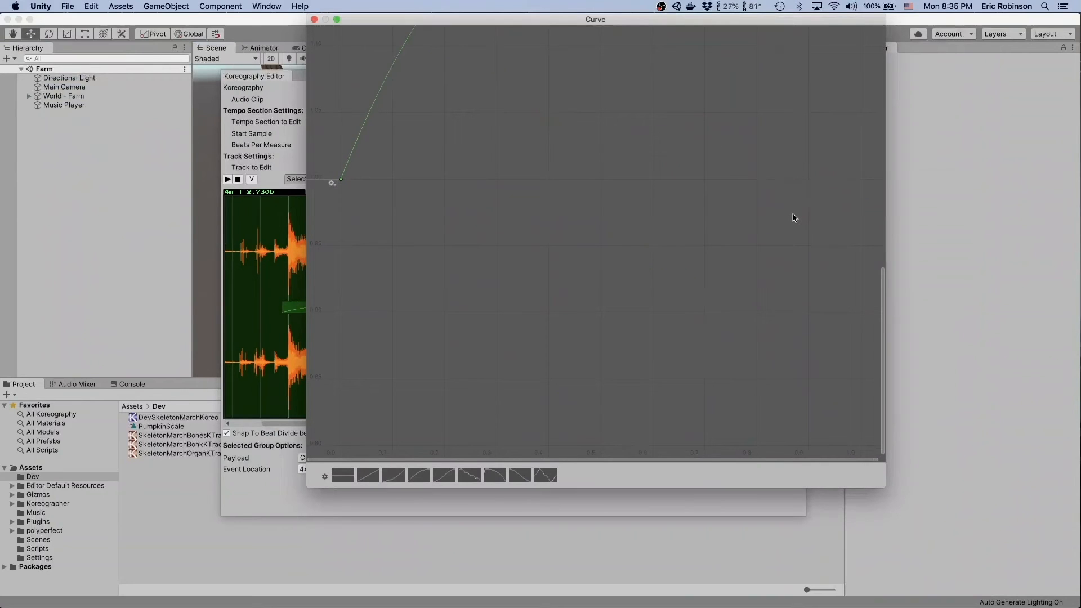
- Select both keys of the rising curve, make them Clamped Auto, and close the curve editor
left_click_drag(885, 286, 864, 119)
key("f")
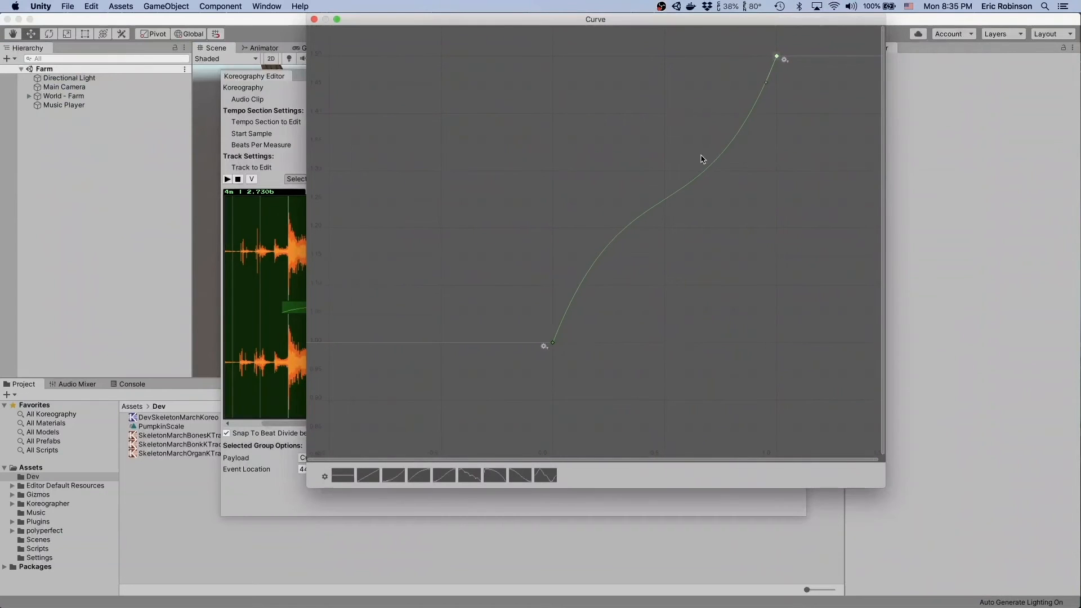
left_click_drag(526, 50, 545, 64)
left_click_drag(665, 176, 794, 355)
right_click(777, 57)
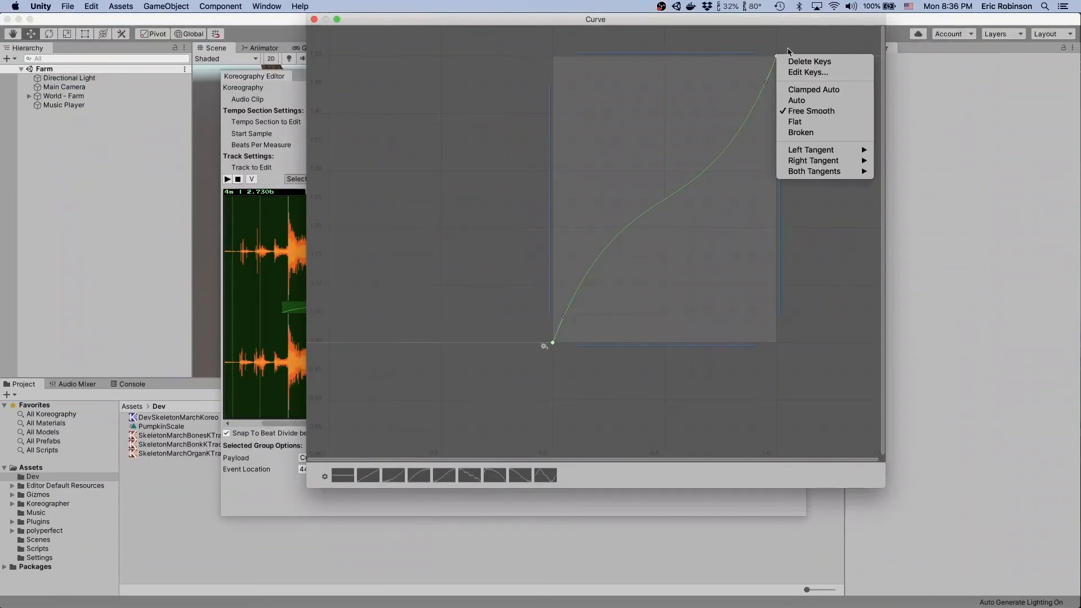
left_click(802, 90)
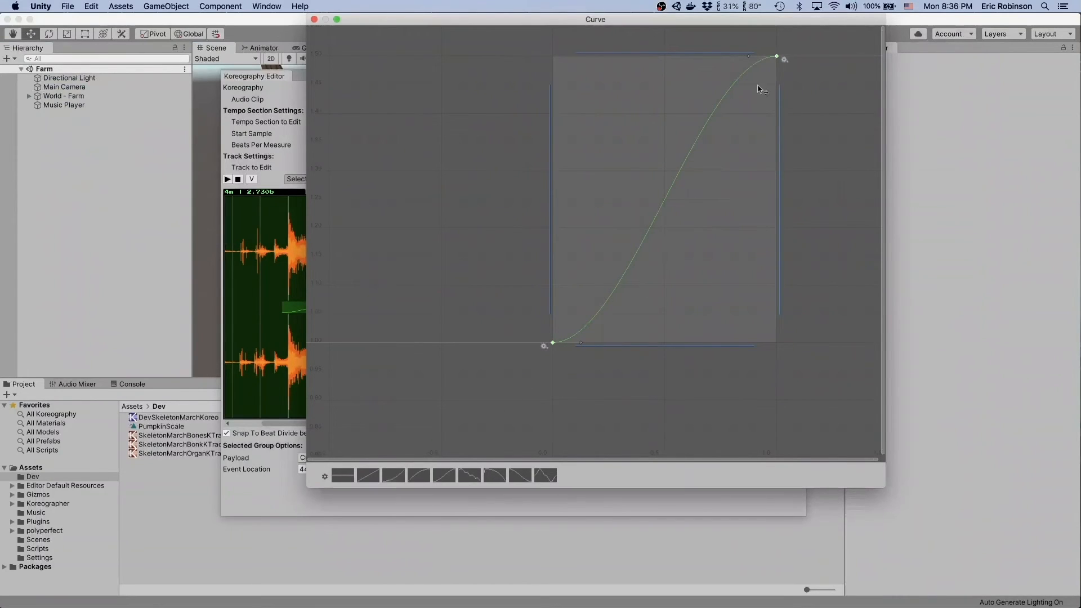
left_click(810, 138)
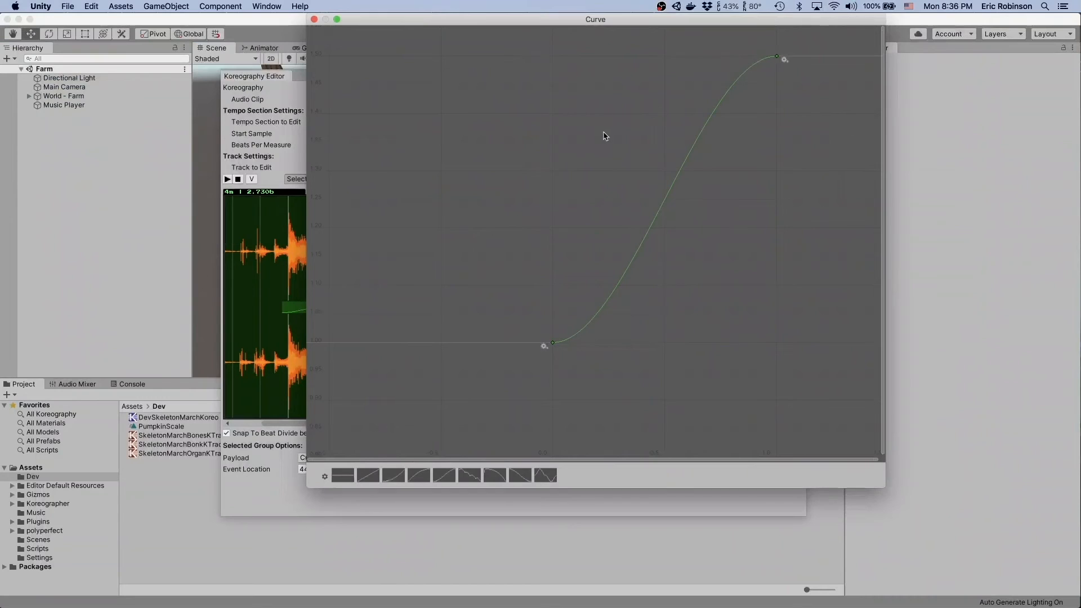
left_click(315, 20)
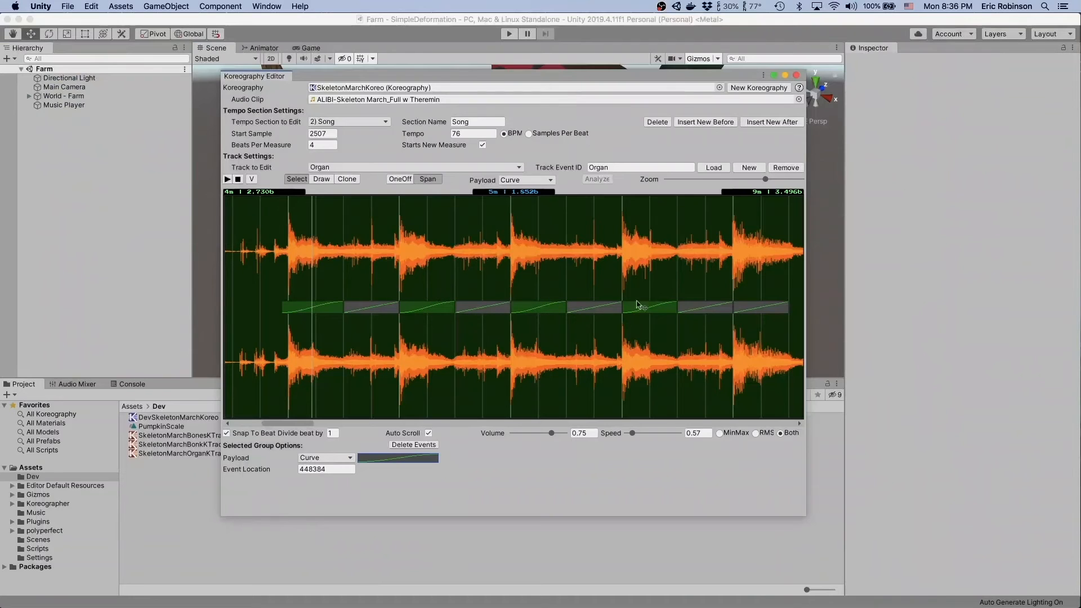
- Select the second, fourth, sixth and eighth Organ spans together as a group
left_click(369, 307)
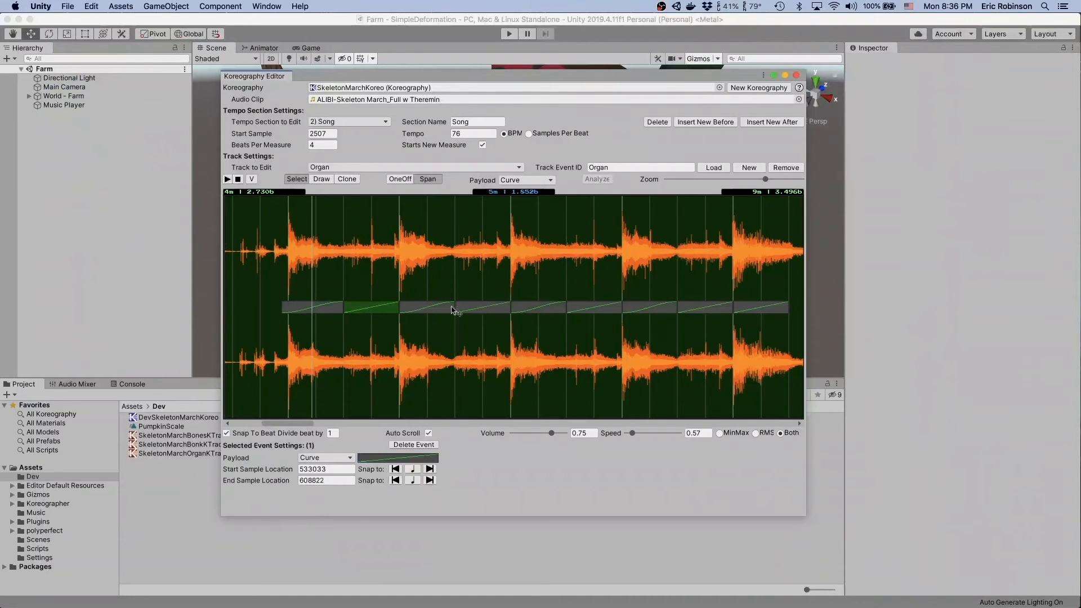
left_click(487, 312, "shift")
left_click(602, 309, "shift")
left_click(710, 307, "shift")
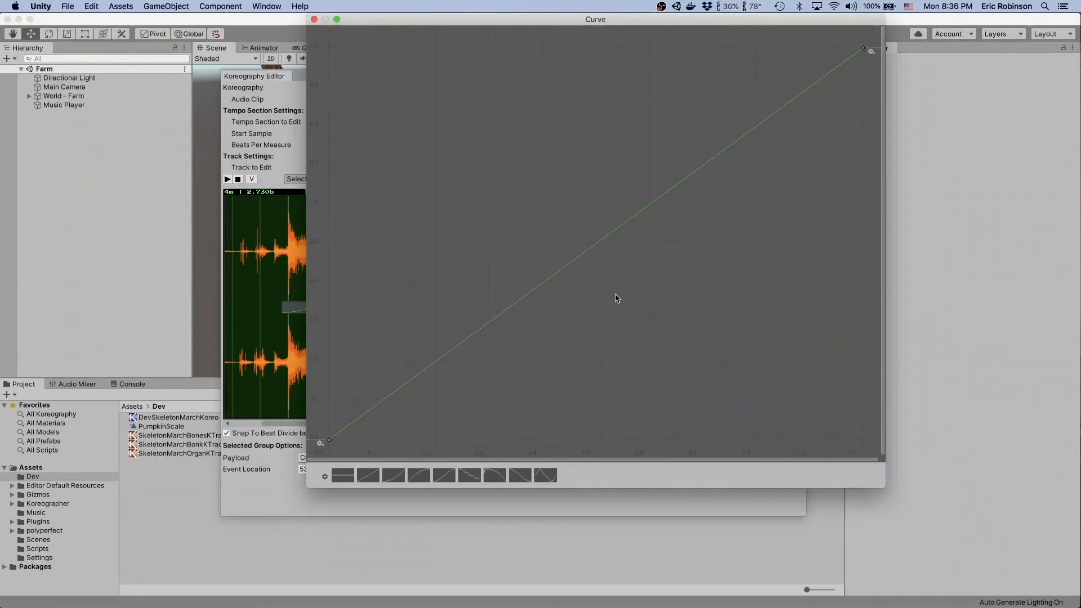
- Try to set the start key of the selected spans' payload curve to a value of 1.5
mouse_move(403, 19)
left_mouse_down()
mouse_move(747, 29)
mouse_move(515, 50)
mouse_move(398, 18)
left_mouse_up()
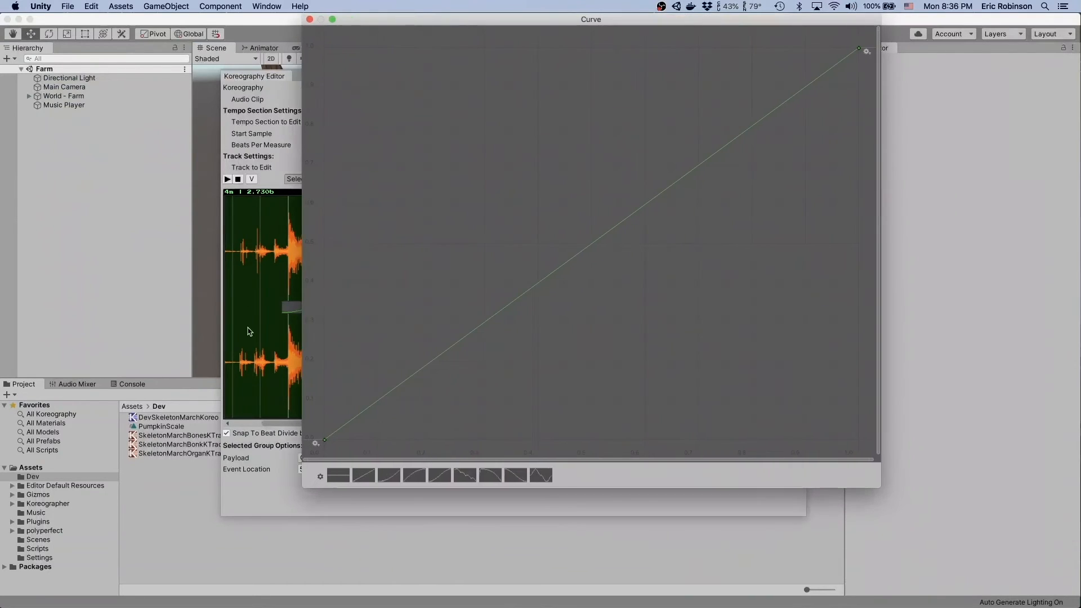
right_click(324, 440)
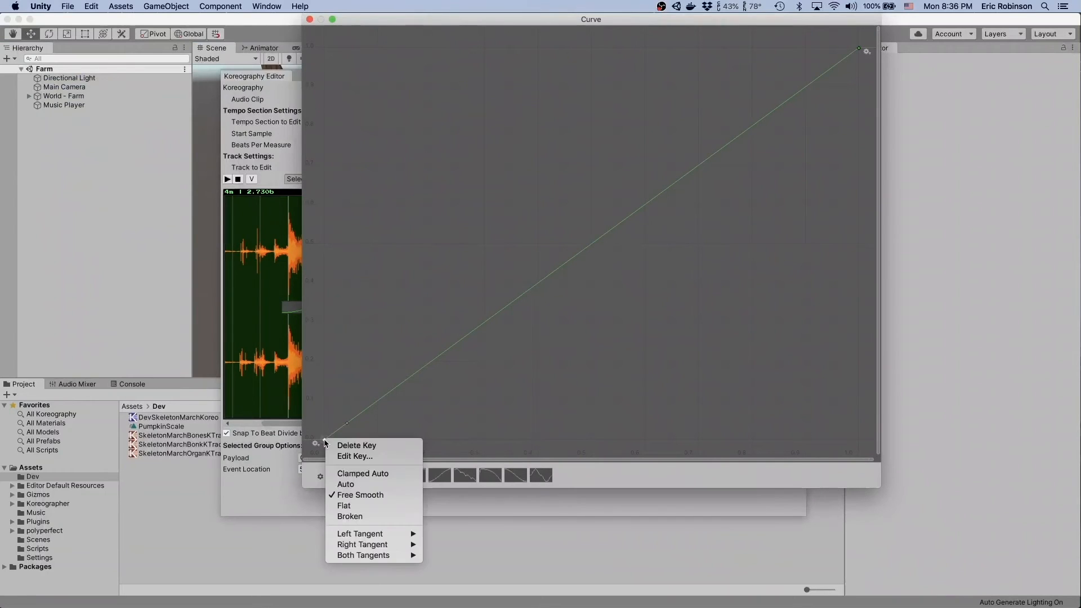
left_click(354, 456)
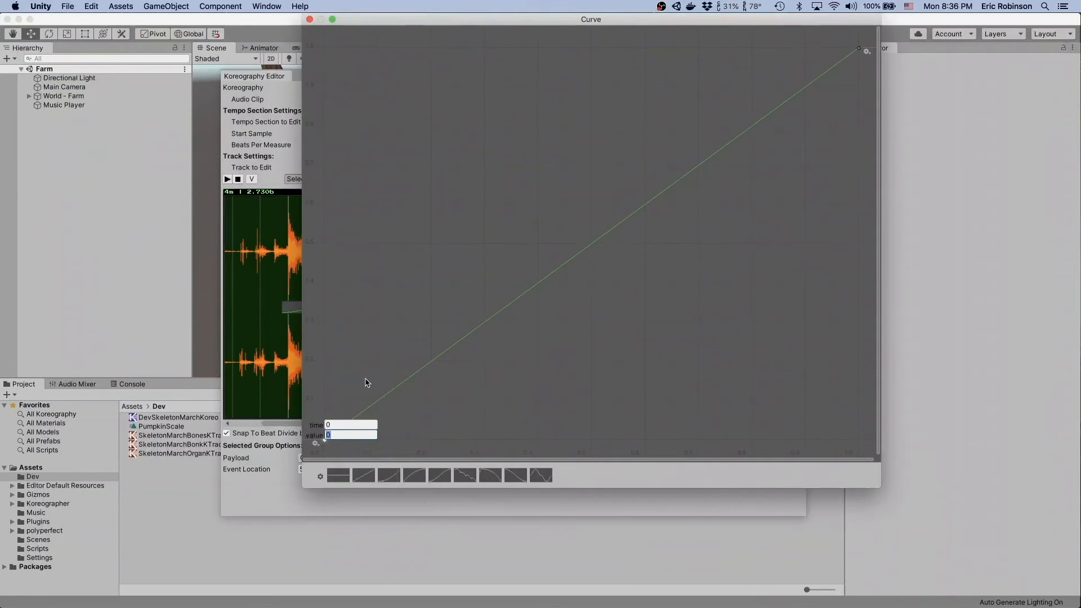
key("Return")
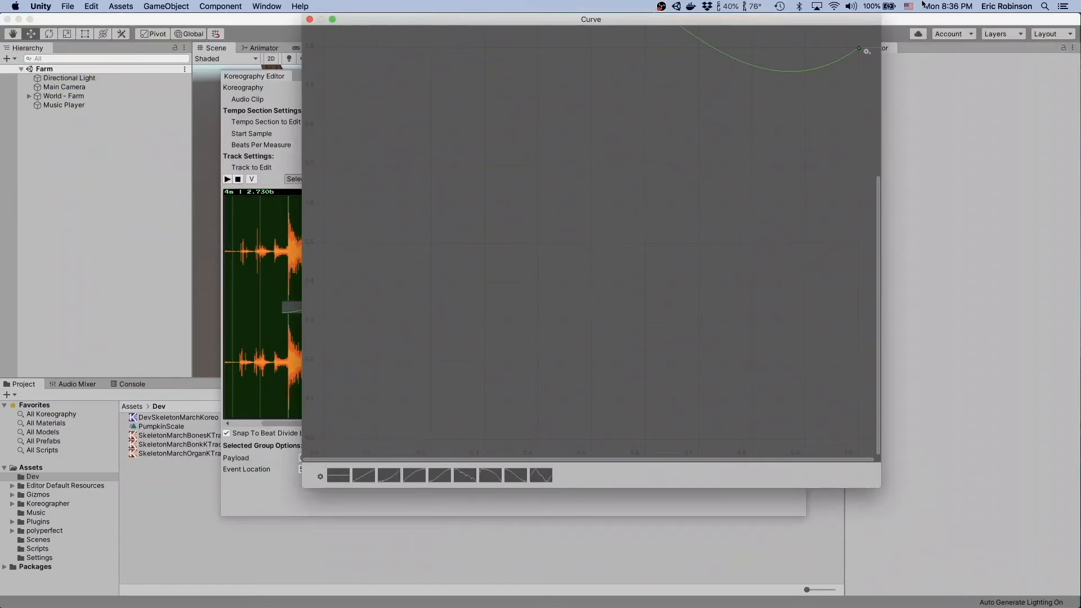
left_click(860, 49)
left_click_drag(880, 205, 880, 28)
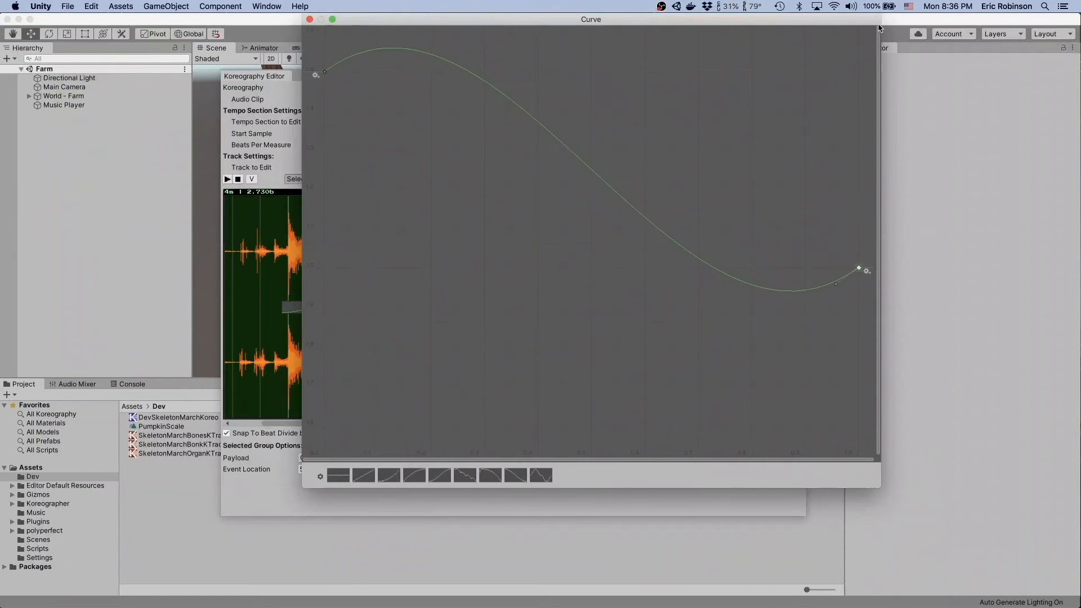
- Try to smooth the falling curve by making both keys Clamped Auto, then close the curve editor
left_click(325, 71)
left_click(859, 269, "shift")
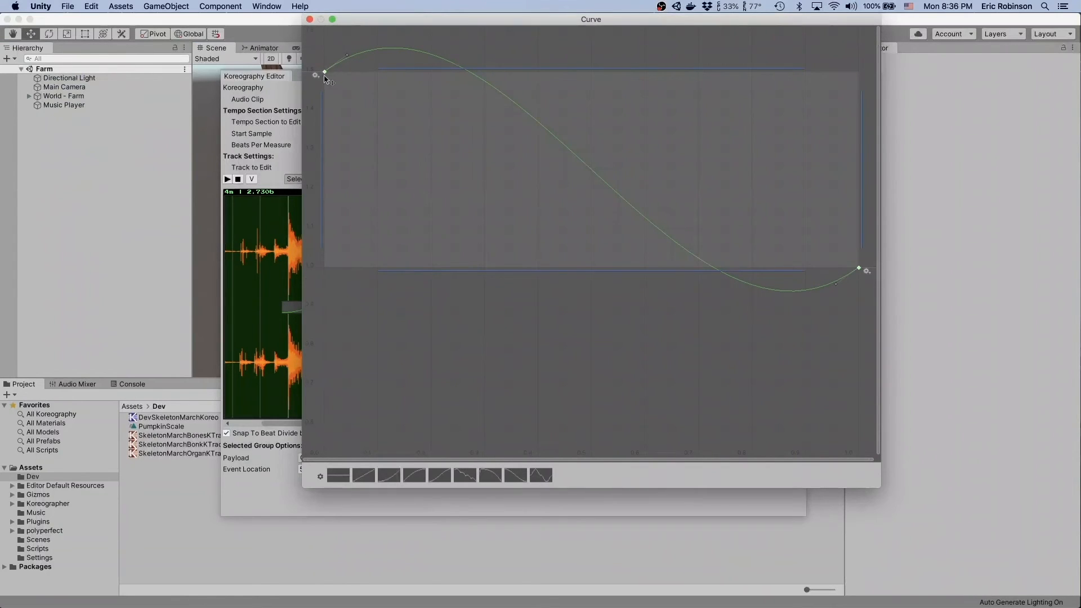
right_click(326, 75)
left_click(352, 107)
left_click(309, 19)
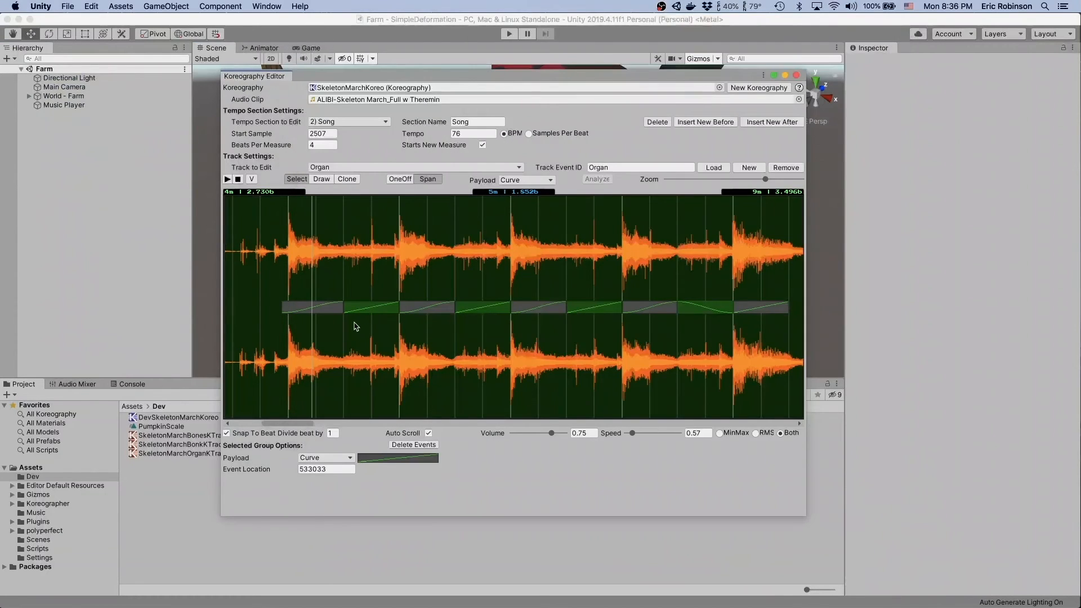
- Reopen the payload curve of the four selected spans and set its start key value to 1.5
left_click(389, 456)
left_click(393, 456)
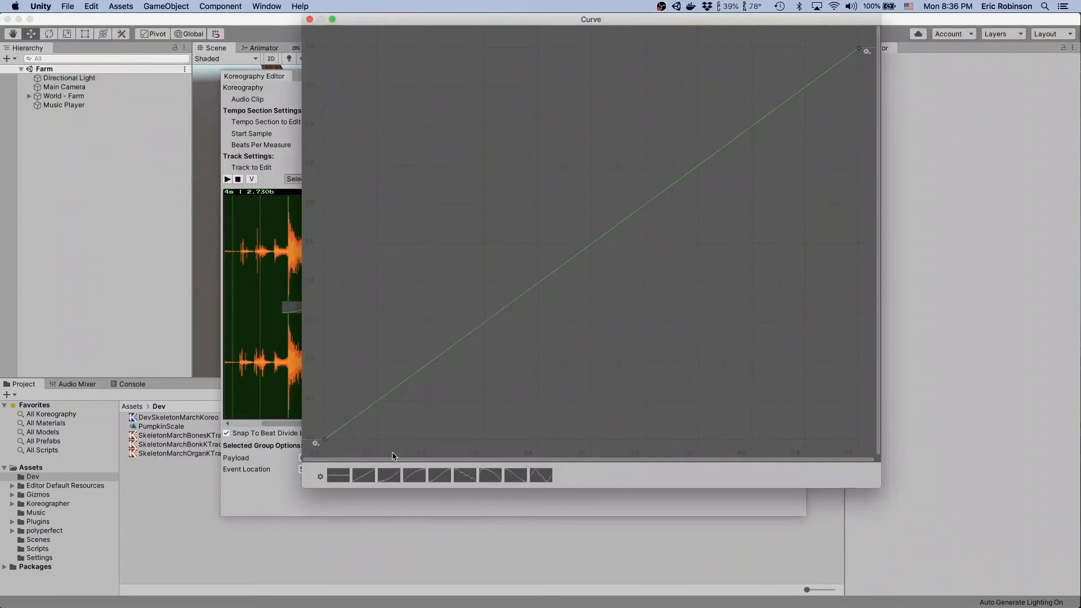
right_click(325, 439)
left_click(350, 454)
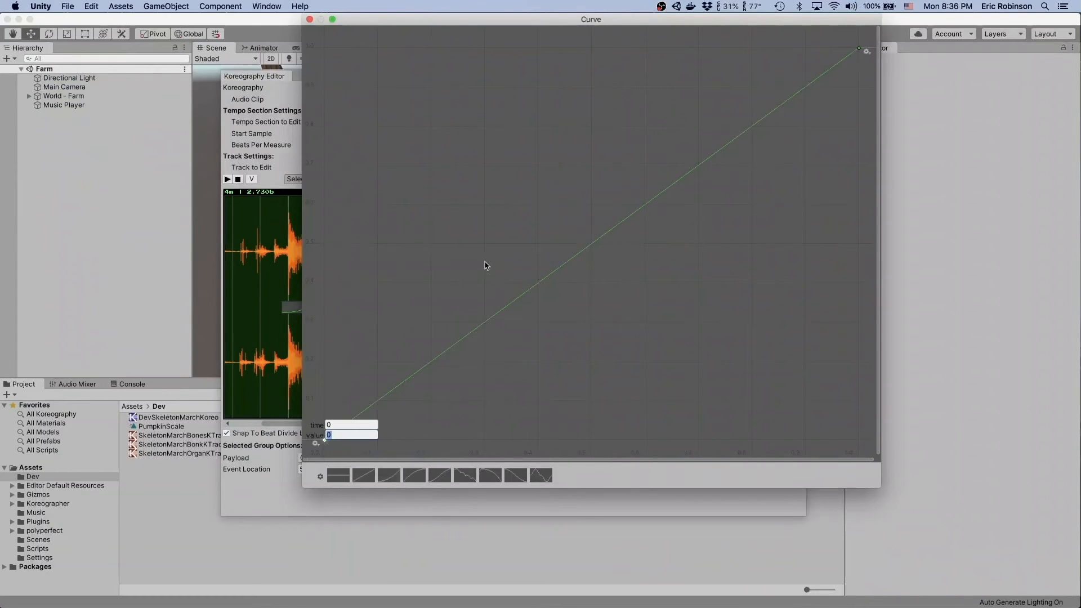
type("1.5")
key("Return")
left_click_drag(878, 219, 880, 7)
- Make both keys of the group's falling curve Clamped Auto and close the curve editor
left_click_drag(308, 57, 864, 357)
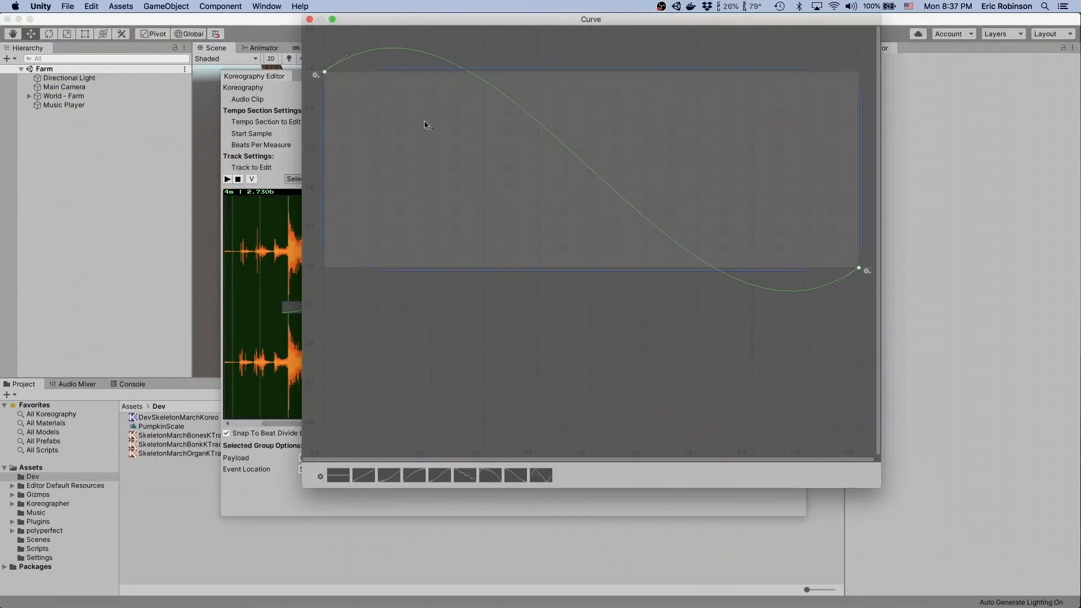
right_click(325, 74)
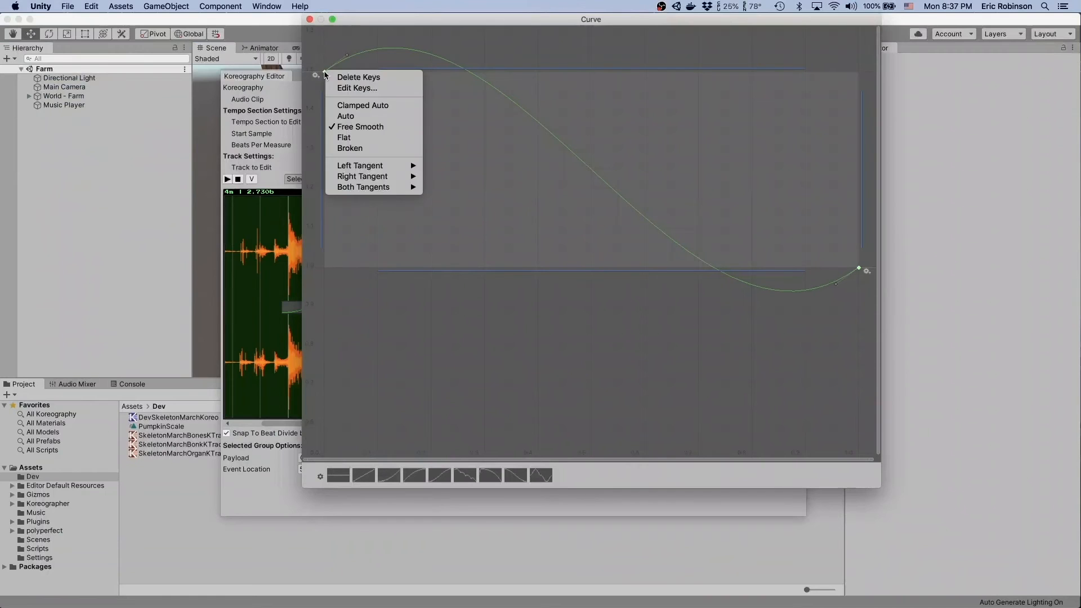
left_click(347, 105)
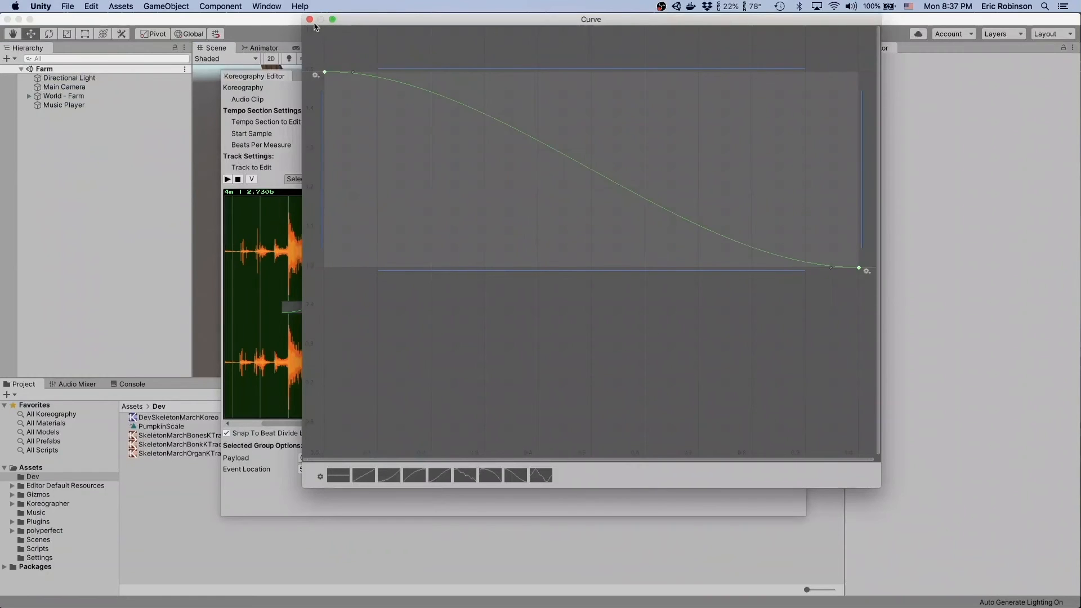
left_click(309, 20)
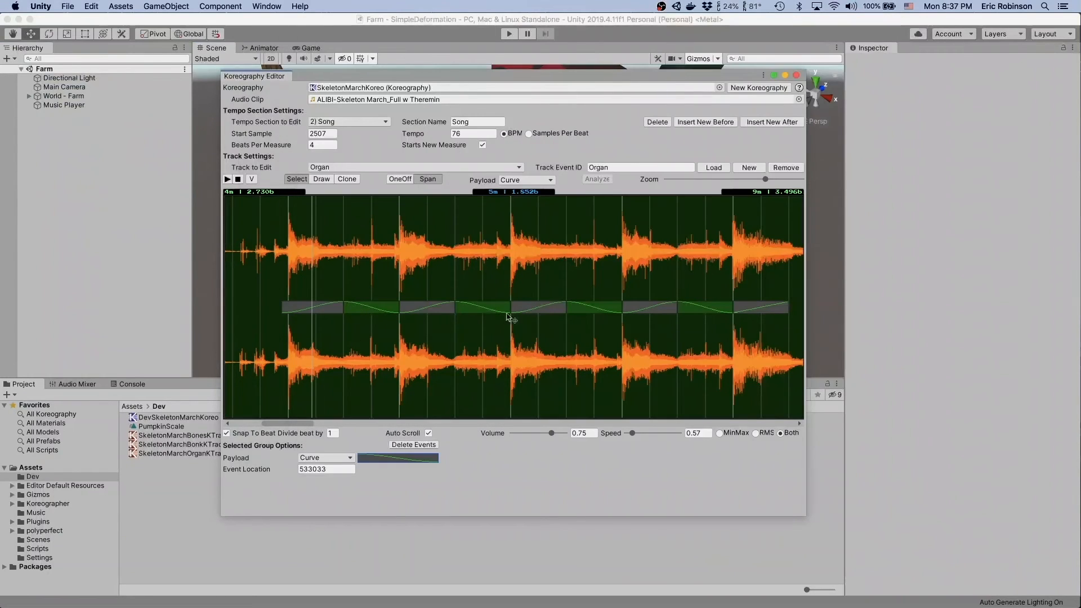
left_click(616, 277)
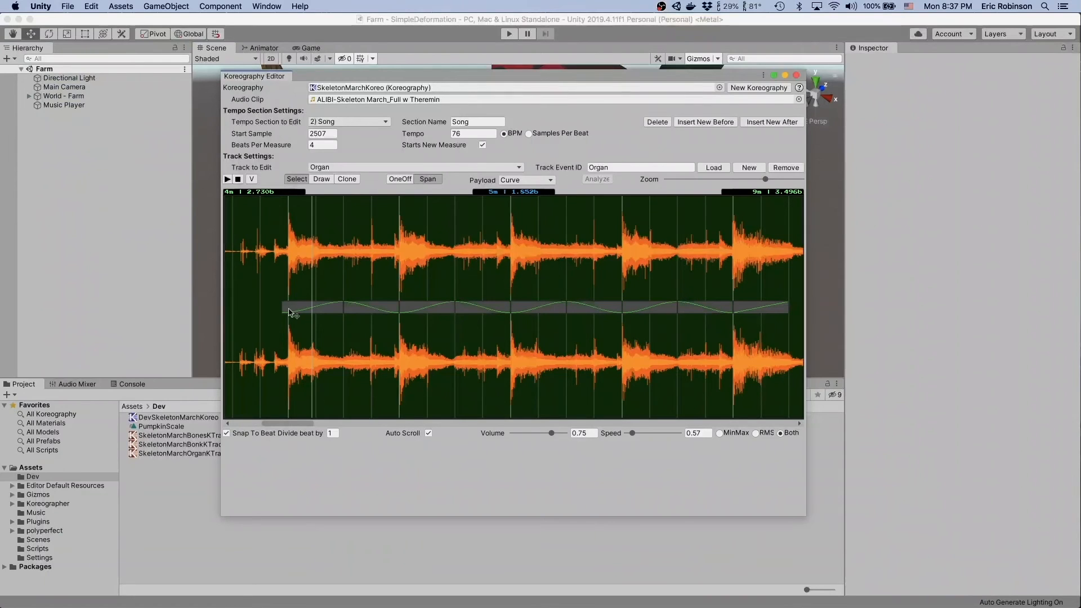
left_click_drag(341, 305, 298, 309)
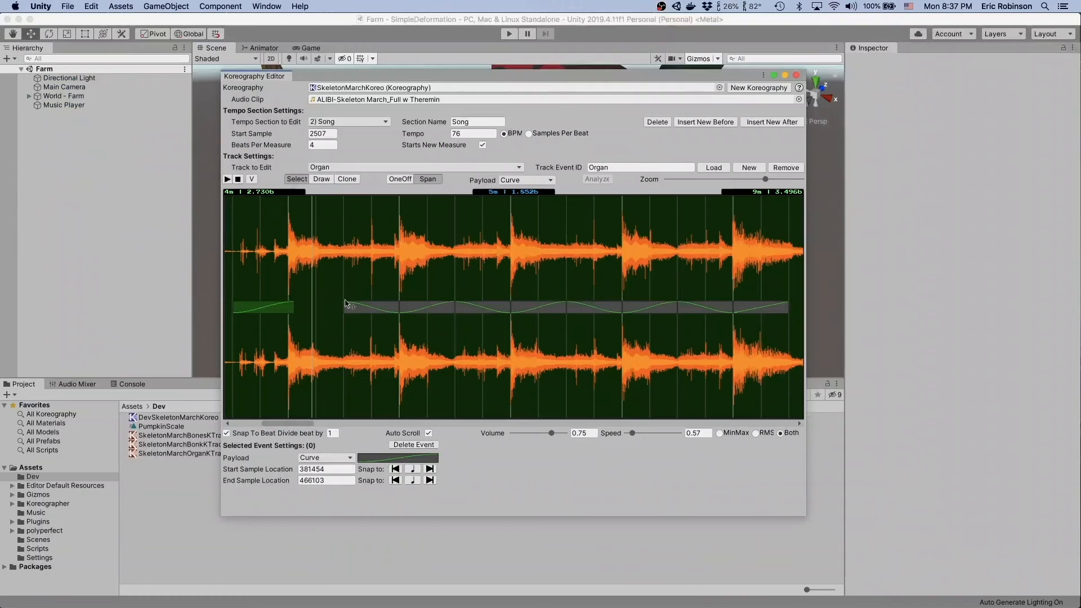
key("super+z")
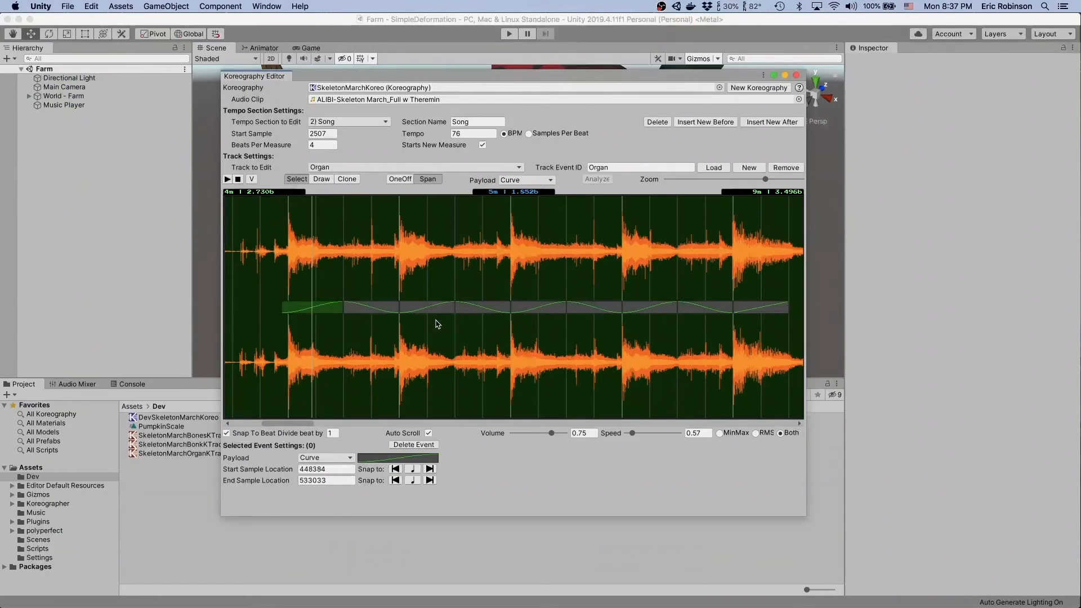
- Open the payload curve of the Organ track's last span and set its start key value to 1
scroll(439, 277, "right", 5)
scroll(440, 277, "left", 5)
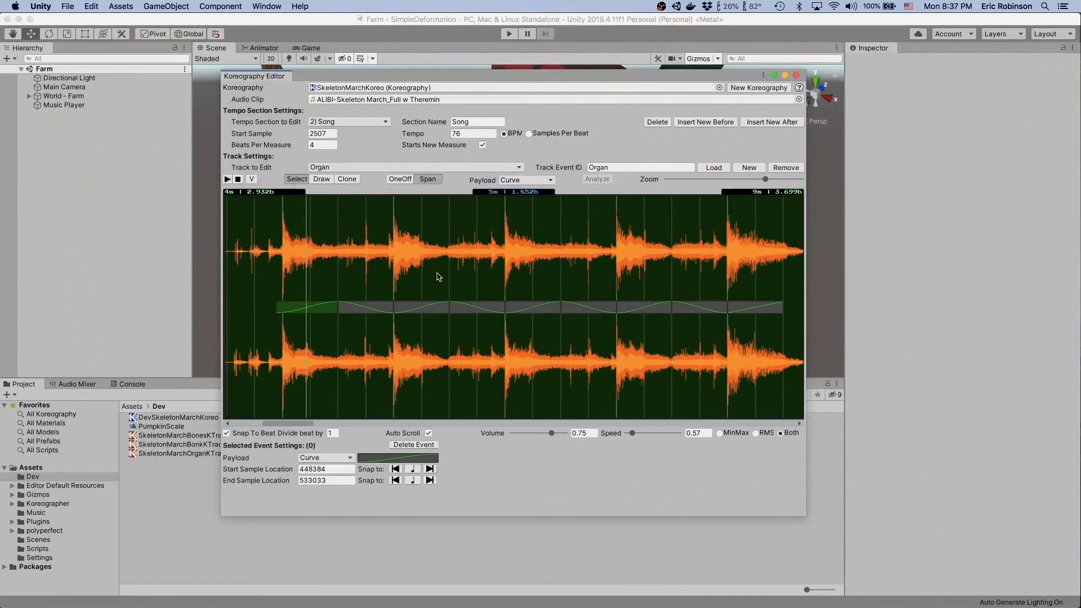
scroll(438, 277, "right", 5)
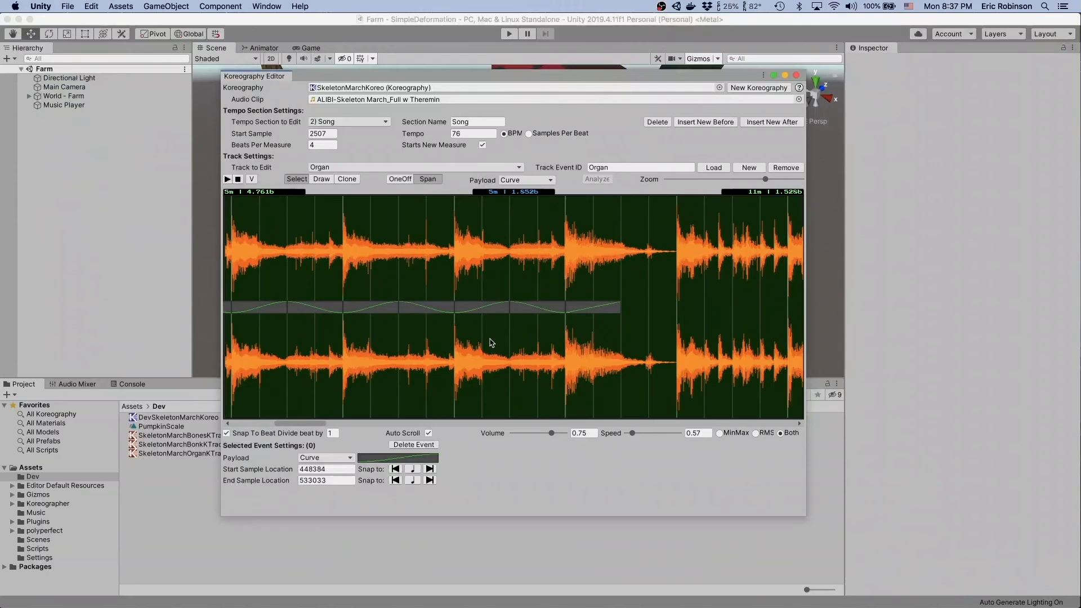
left_click(602, 310)
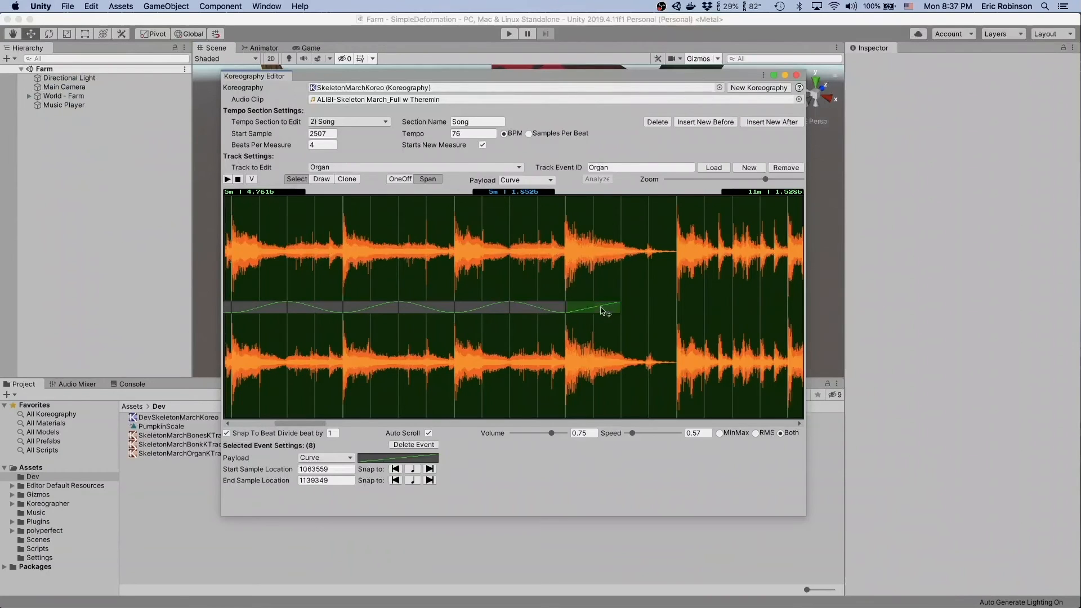
double_click(604, 311)
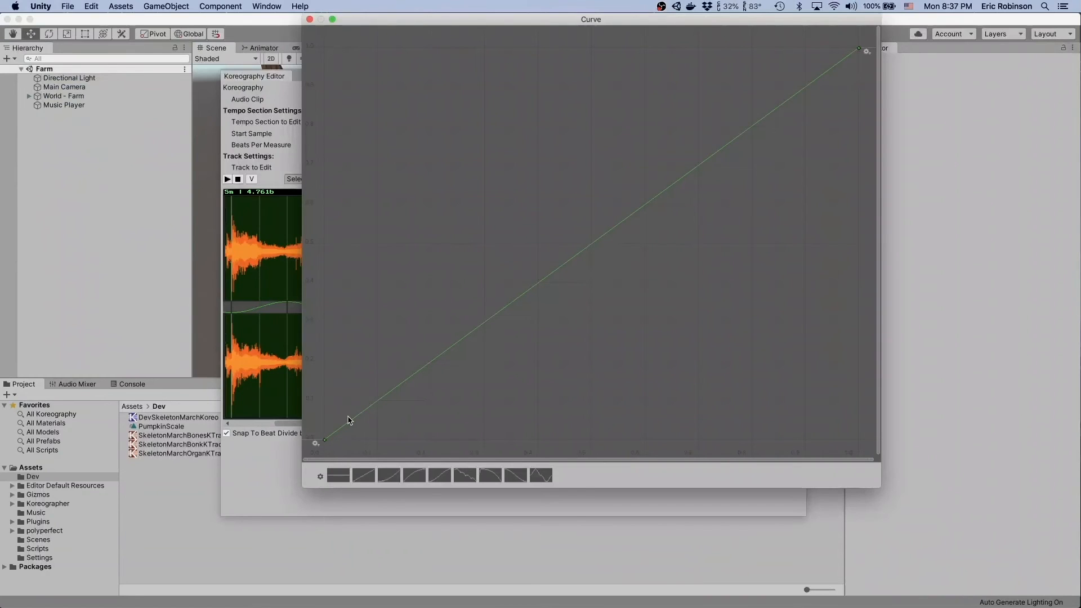
right_click(325, 440)
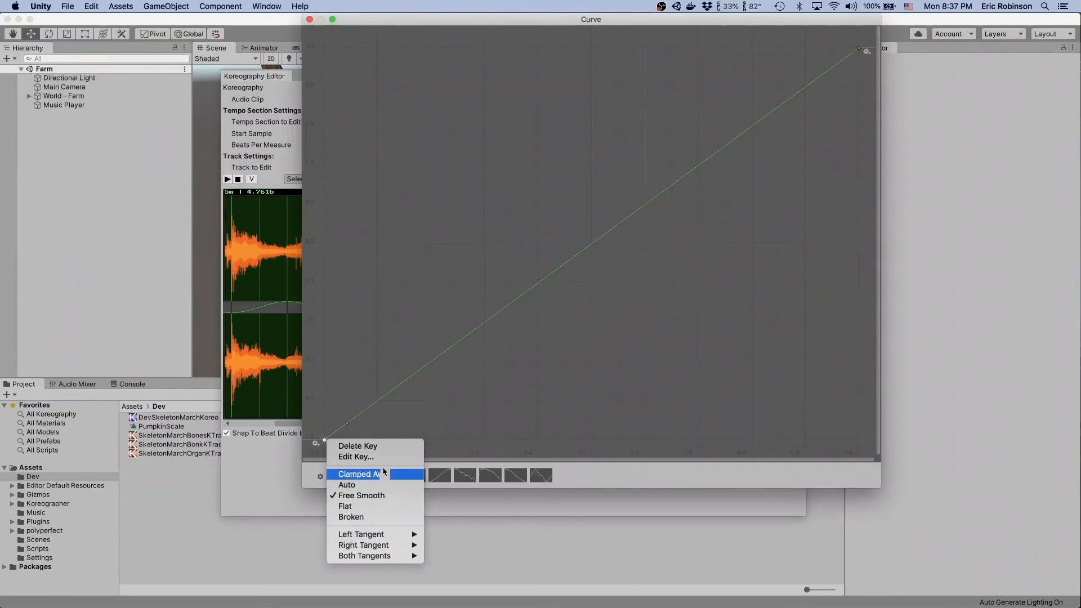
left_click(360, 457)
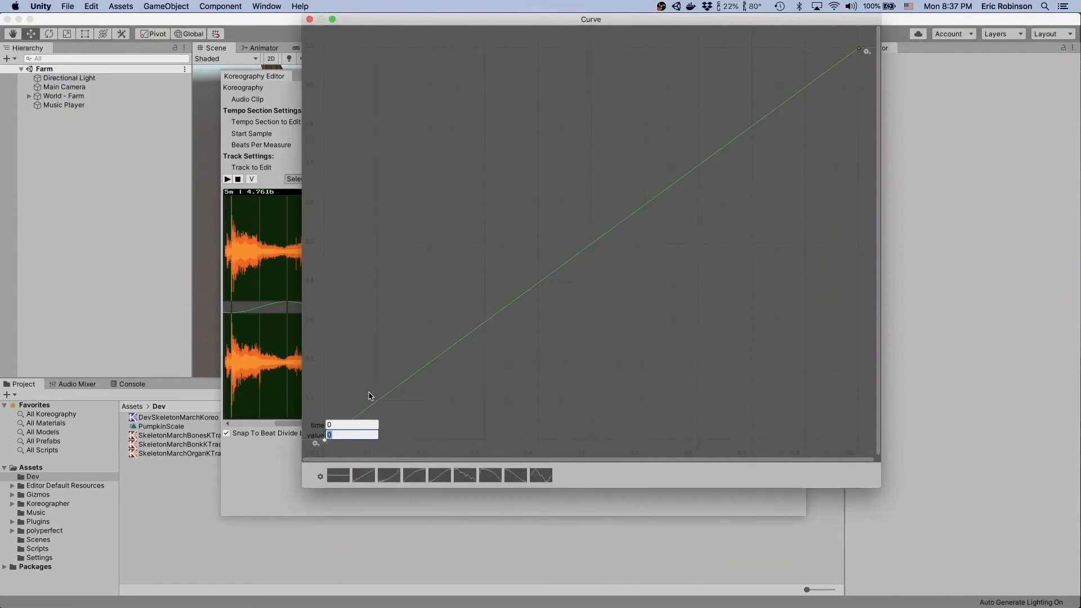
type("1")
key("Return")
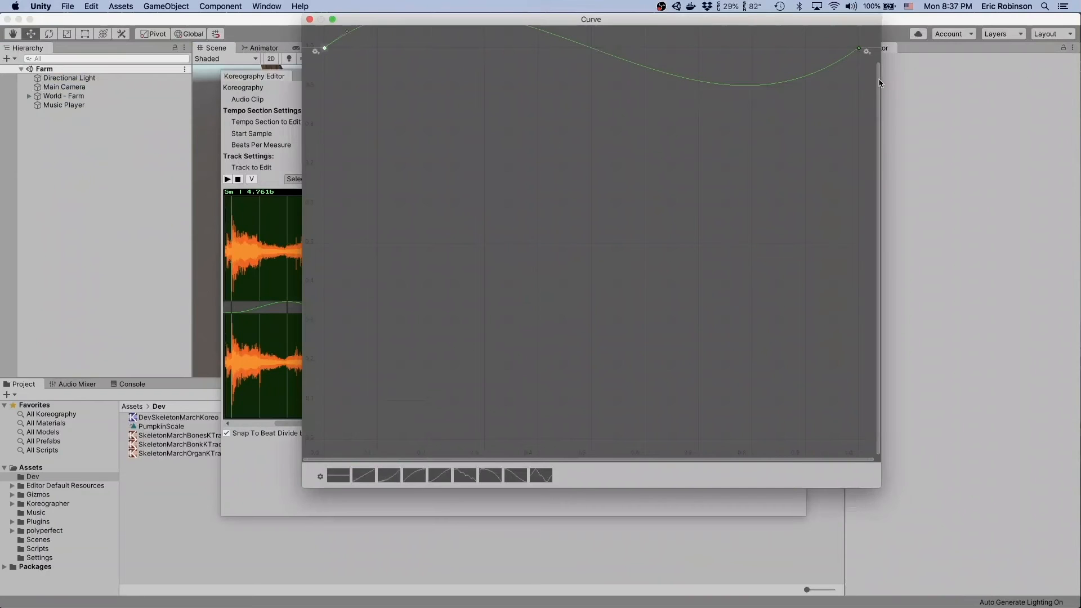
left_click_drag(878, 66, 879, 32)
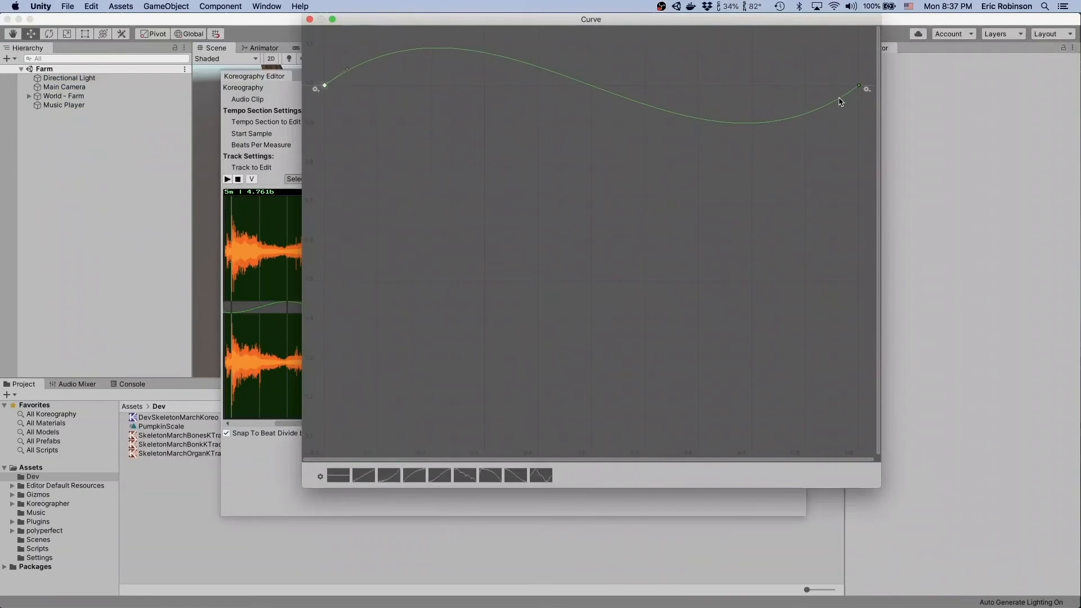
- Add a key near the end of the curve at time 0.95 with a value of 1.5
left_click(832, 104)
right_click(832, 104)
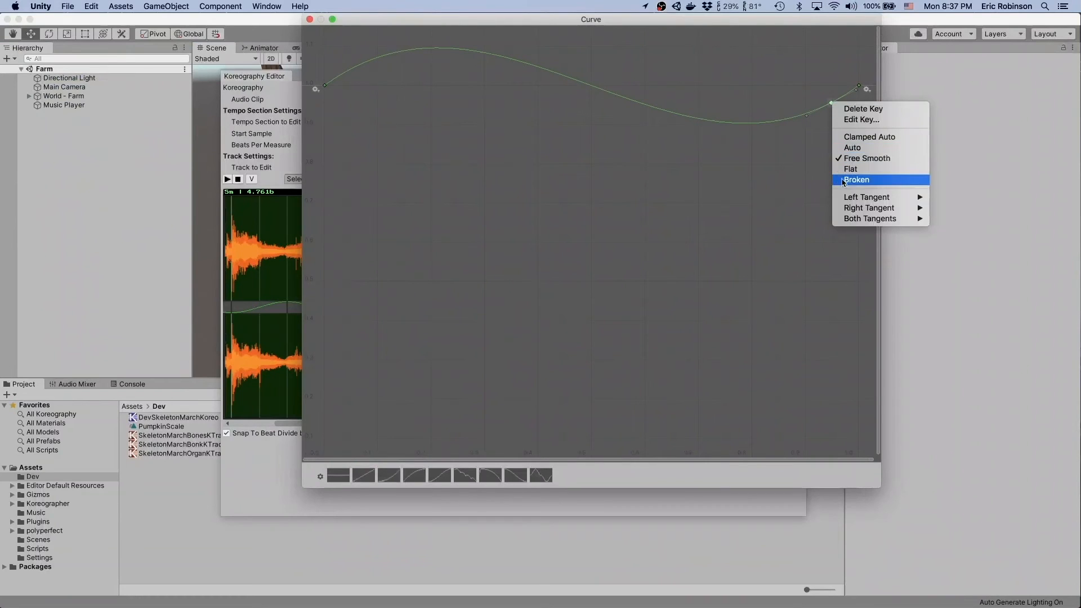
left_click(862, 120)
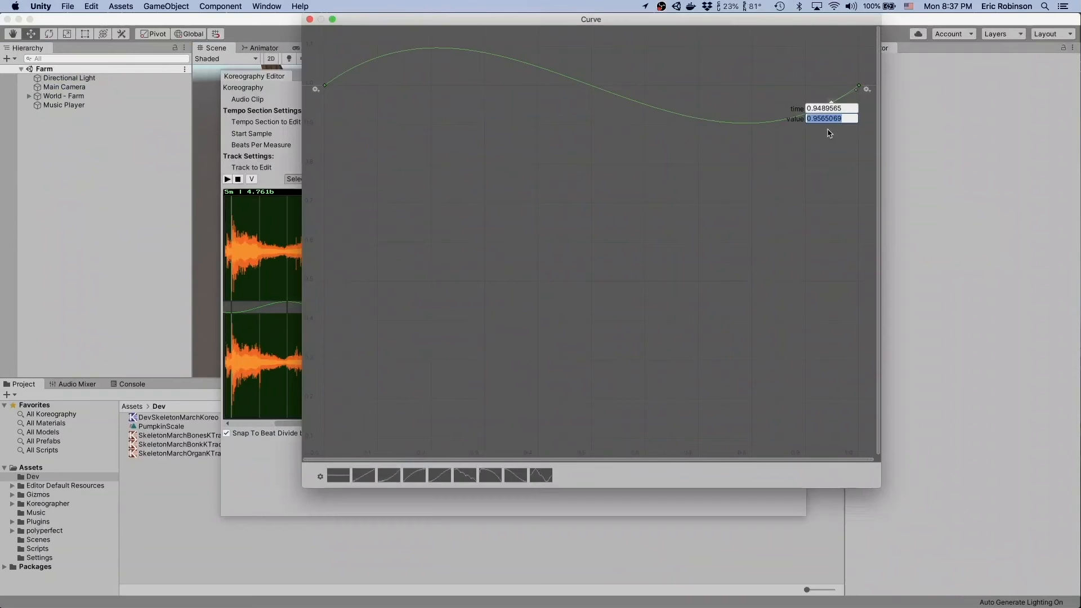
type(".95")
key("Tab")
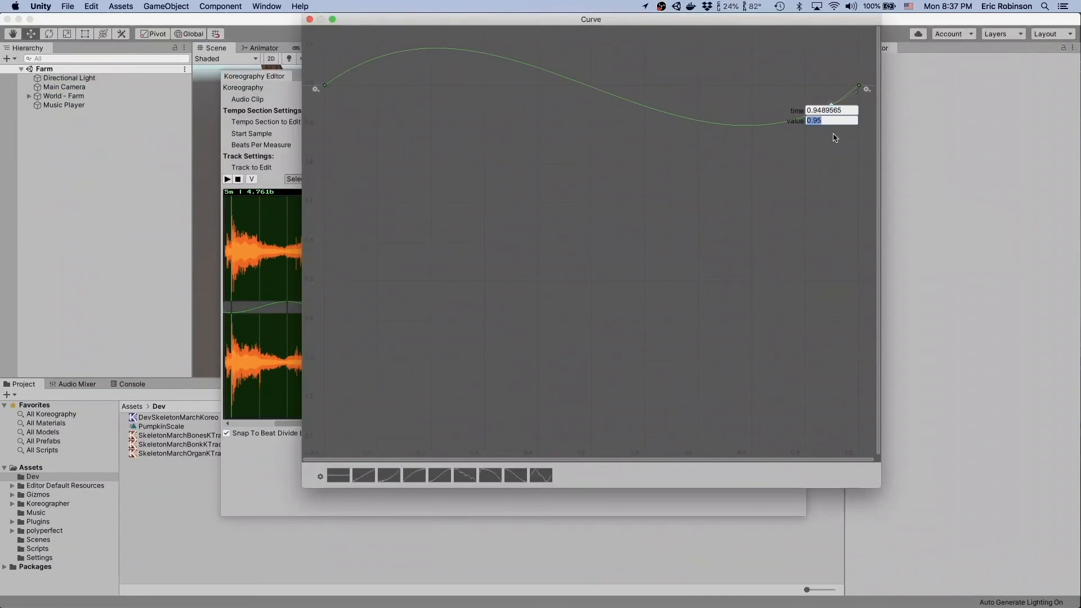
type(".95")
key("Tab")
type("1.5")
key("Return")
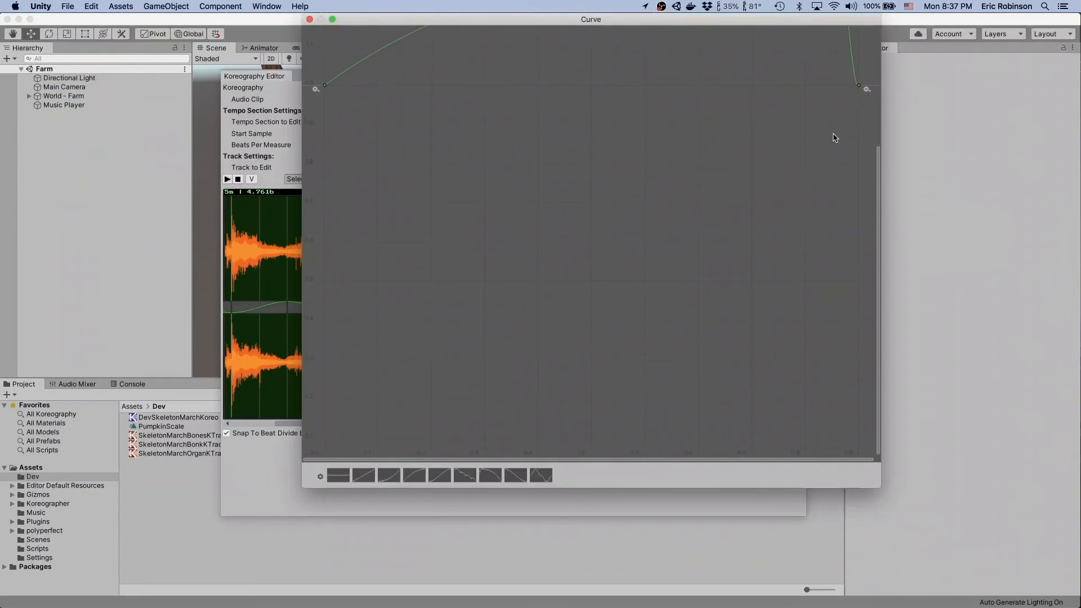
left_click_drag(878, 162, 884, 32)
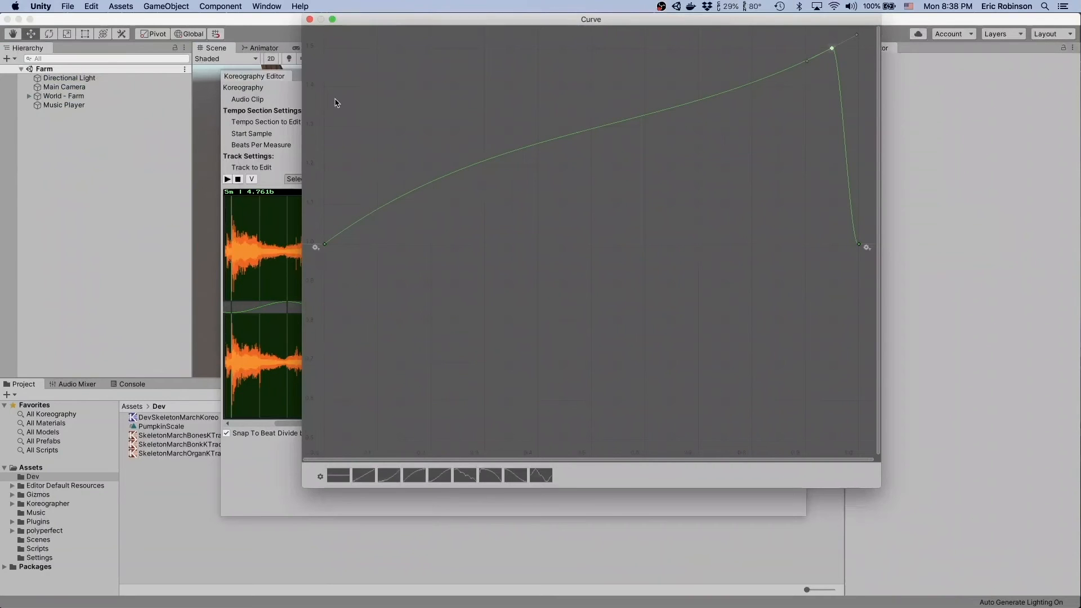
- Make all three keys of the last span's curve Clamped Auto and close the curve editor
left_click_drag(325, 36, 867, 333)
left_click(324, 246, "shift")
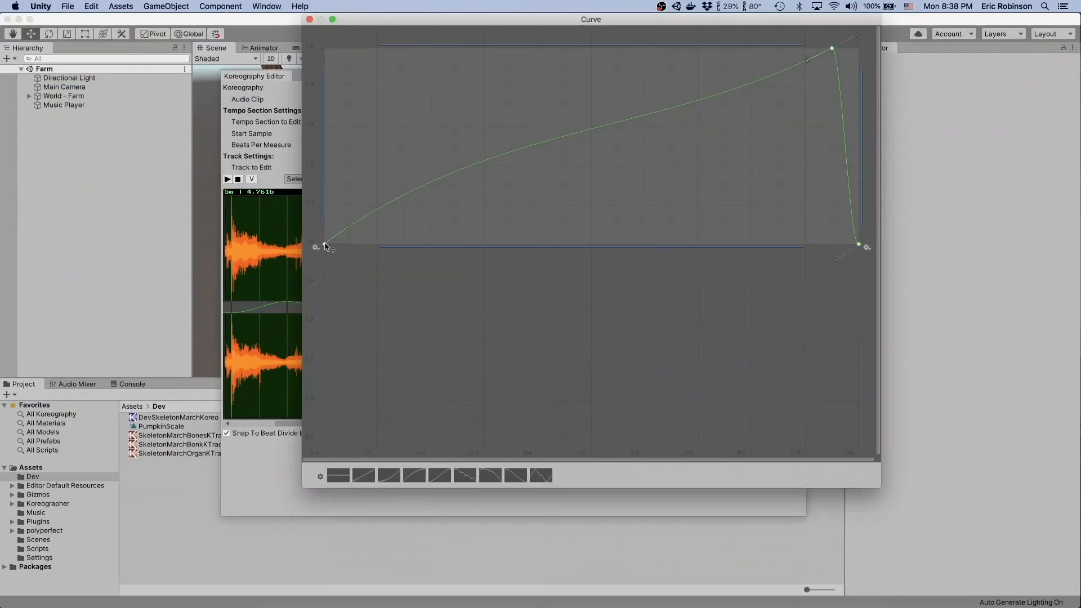
right_click(326, 245)
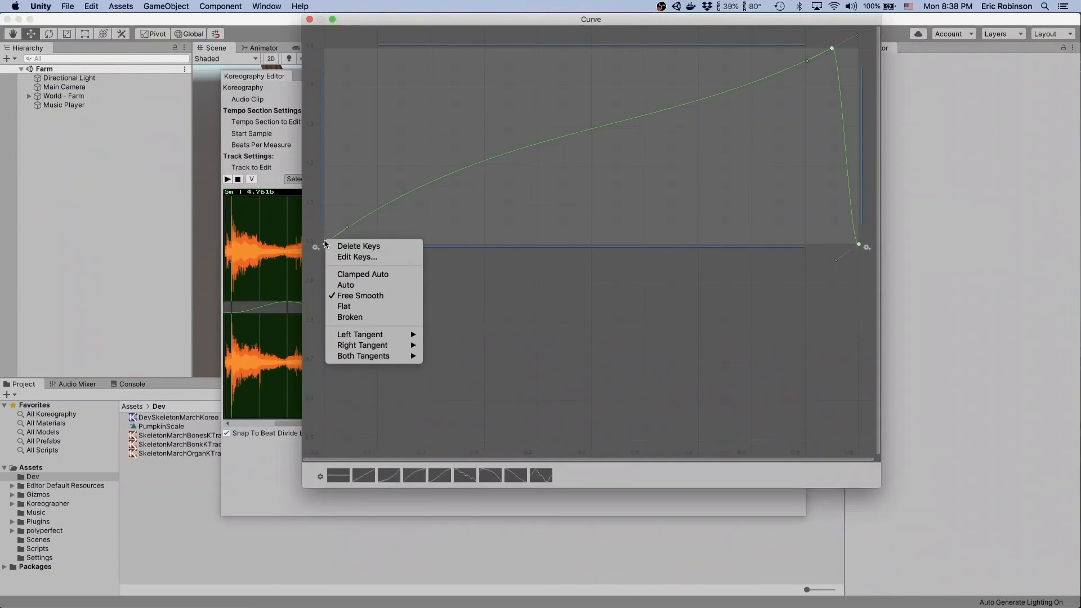
left_click(358, 274)
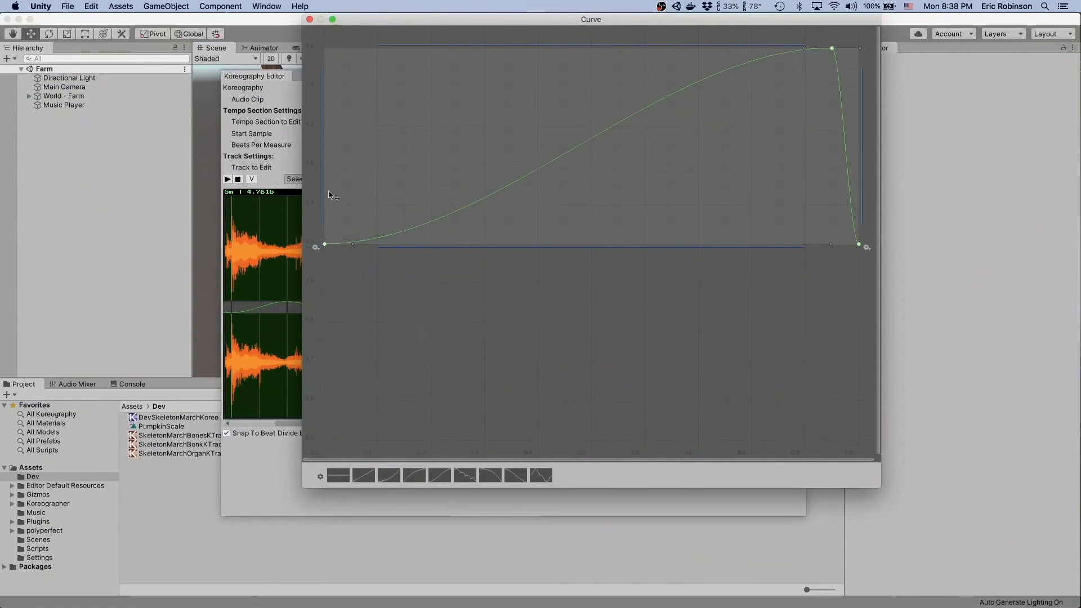
left_click(340, 275)
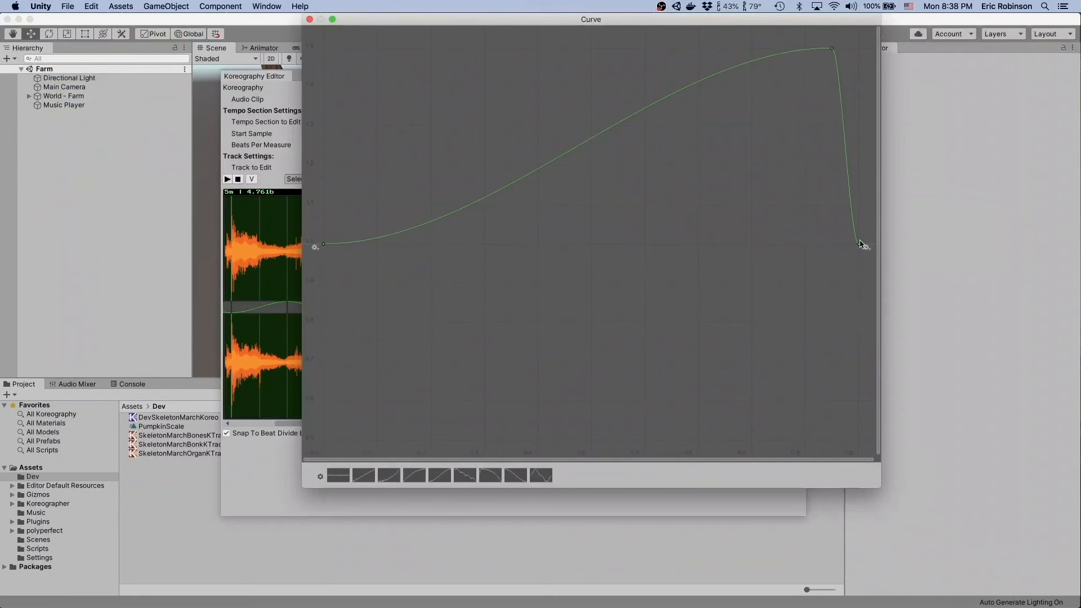
left_click(309, 20)
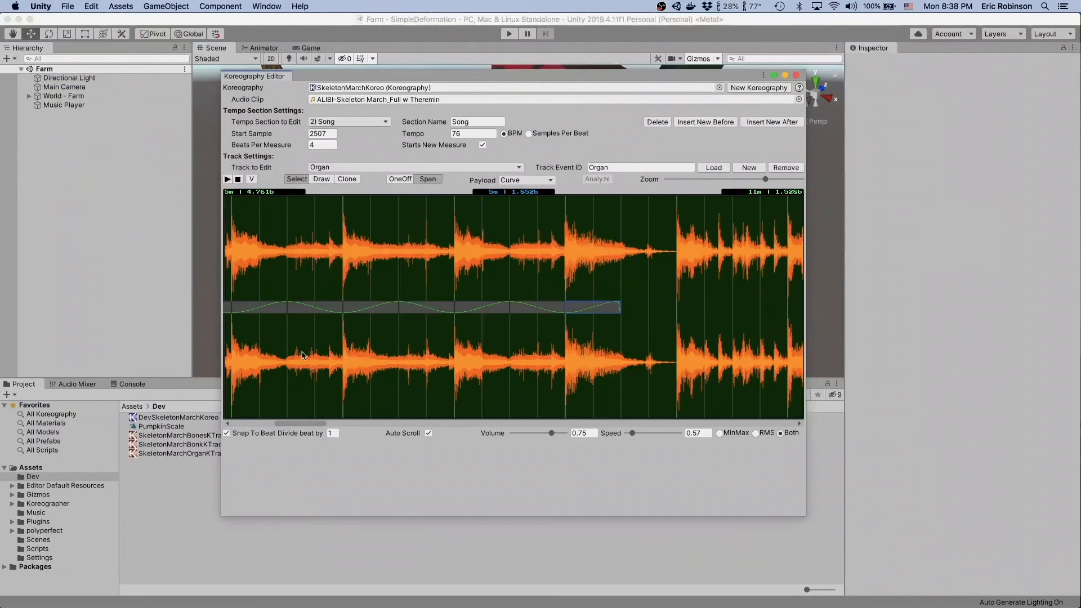
- Deselect the Organ spans, save the project and the scene, and close the Koreography Editor
scroll(302, 354, "left", 3)
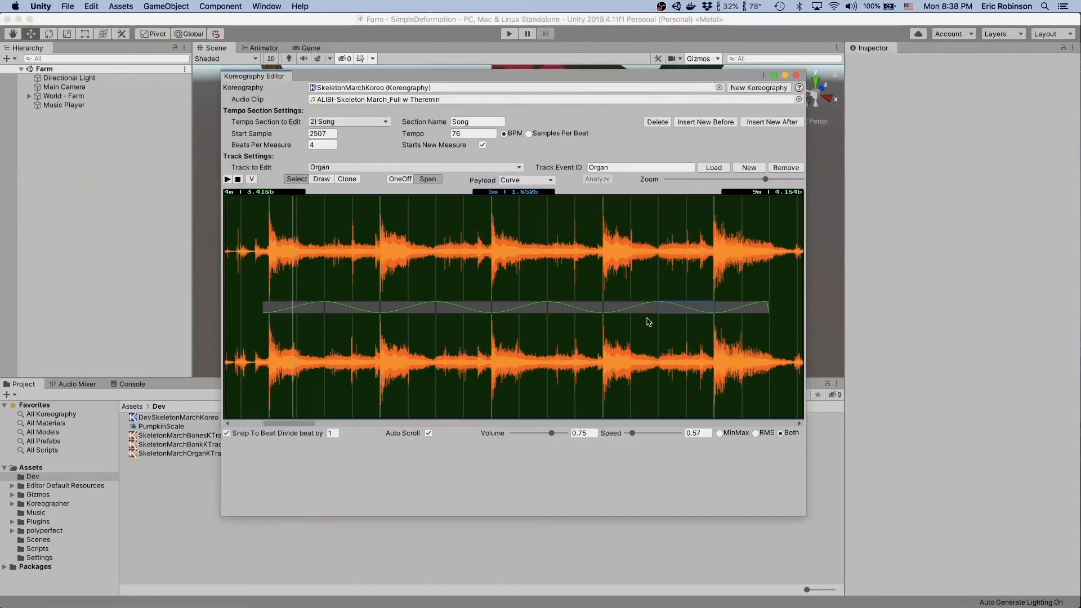
left_click(645, 282)
left_click(69, 6)
left_click(76, 98)
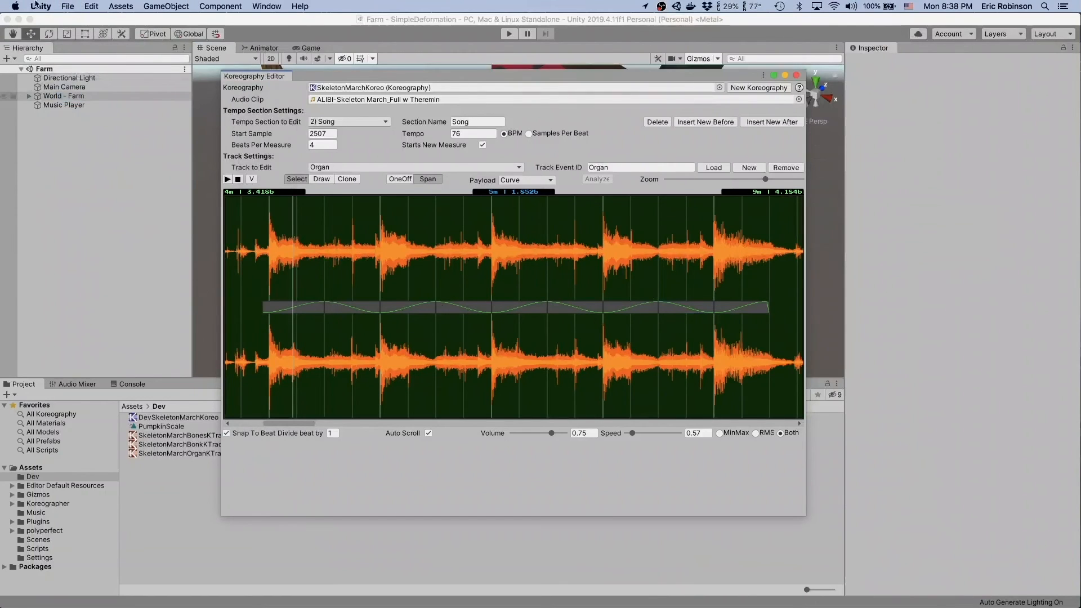
left_click(68, 6)
left_click(84, 44)
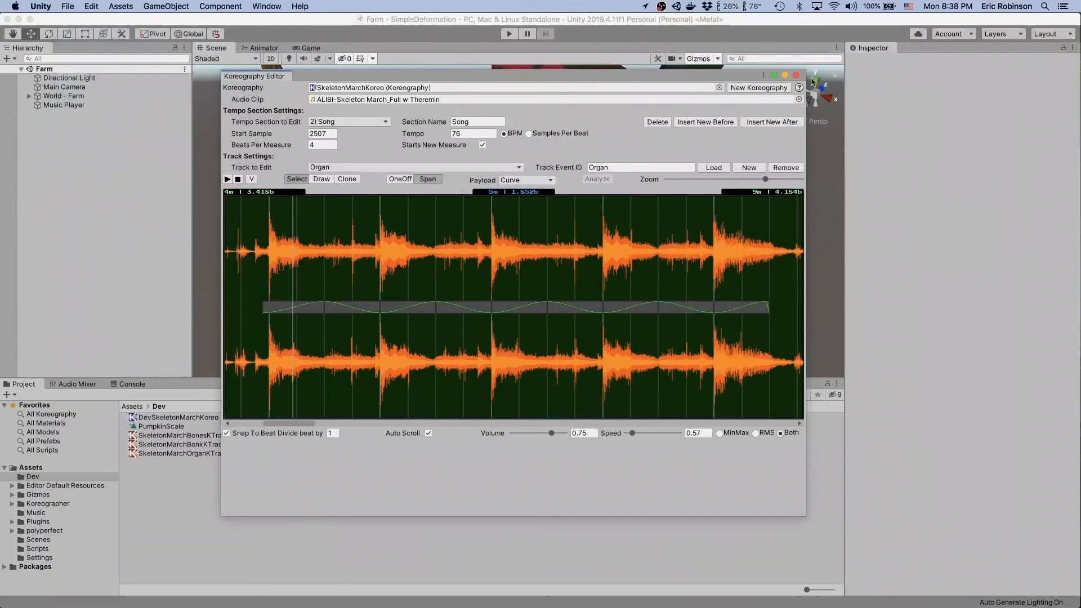
left_click(797, 76)
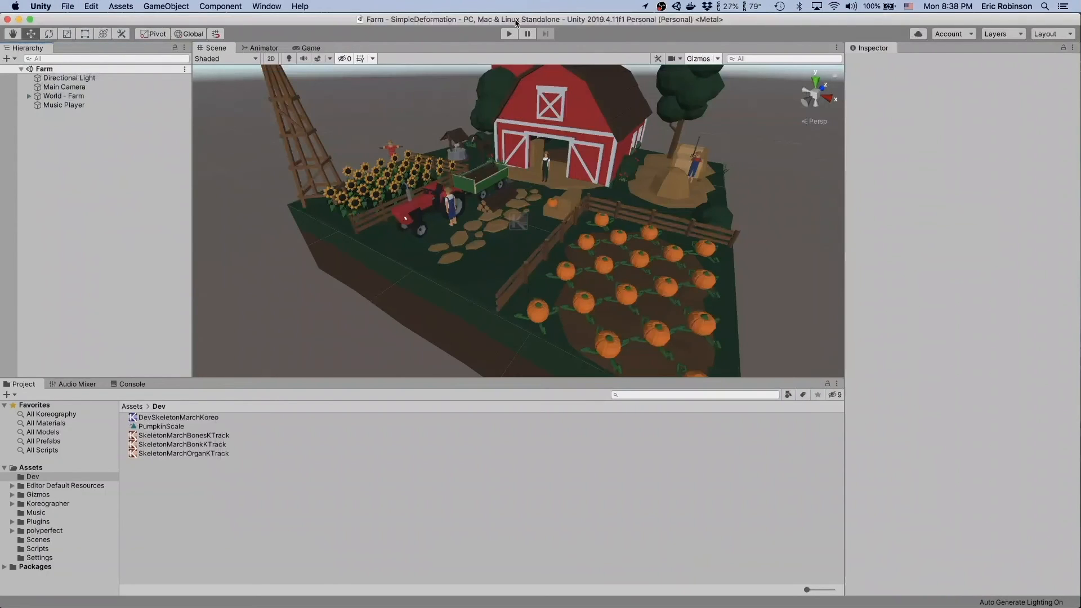
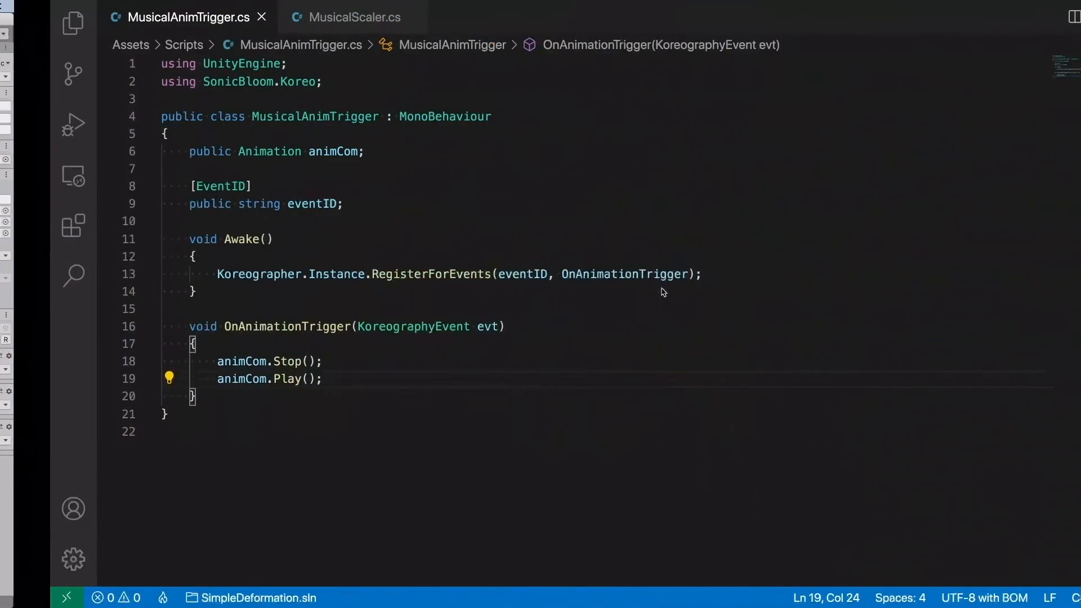
- Switch to MusicalScaler.cs in Visual Studio Code and examine the EventID attribute and the eventID string field
left_click(408, 220)
left_click(359, 19)
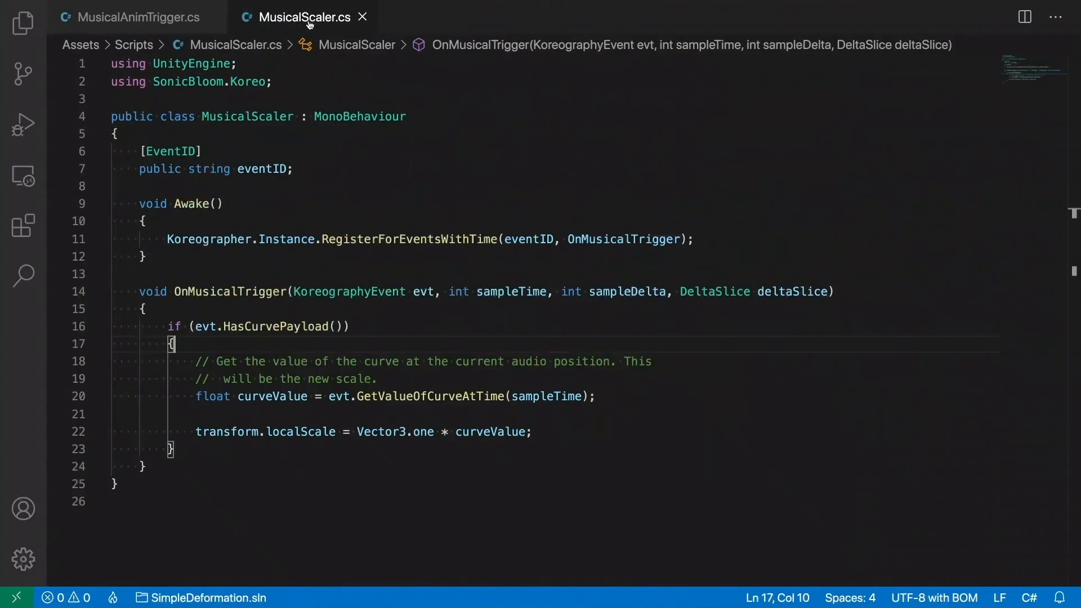
left_click(293, 239)
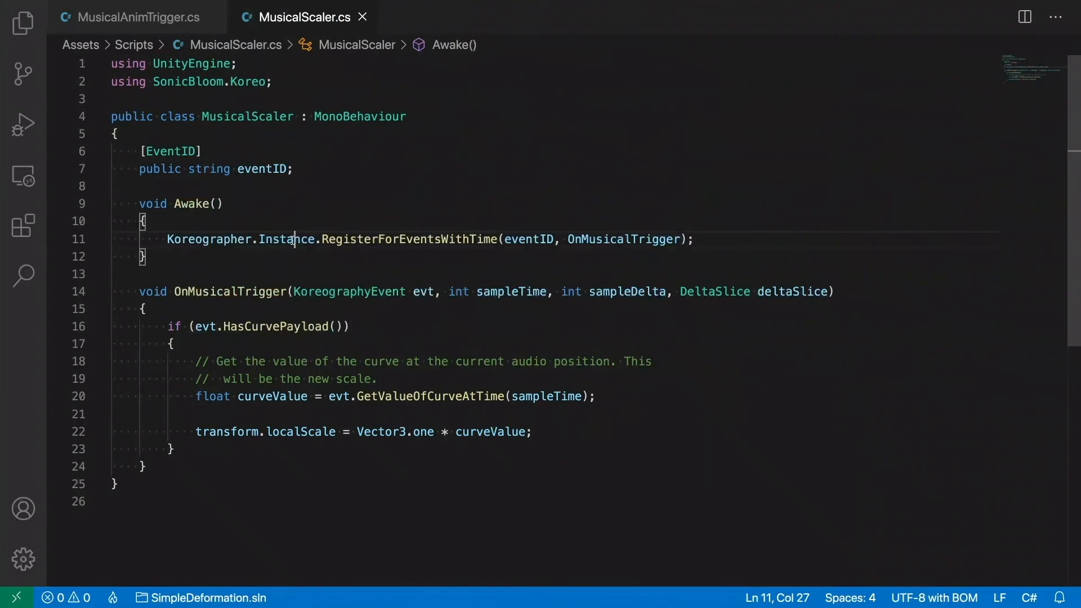
left_click(178, 152)
double_click(257, 169)
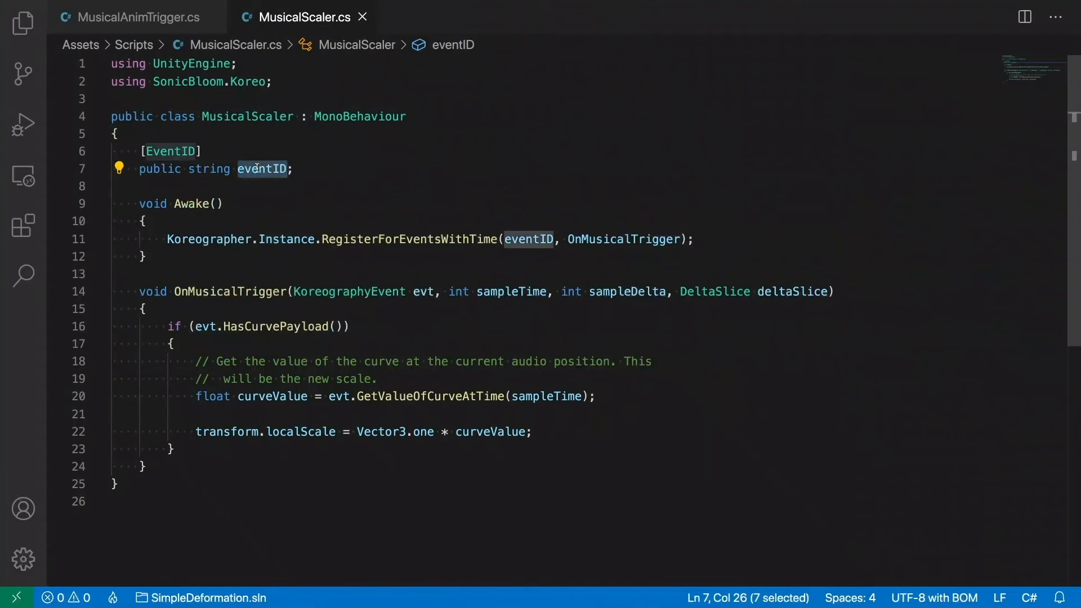
double_click(170, 152)
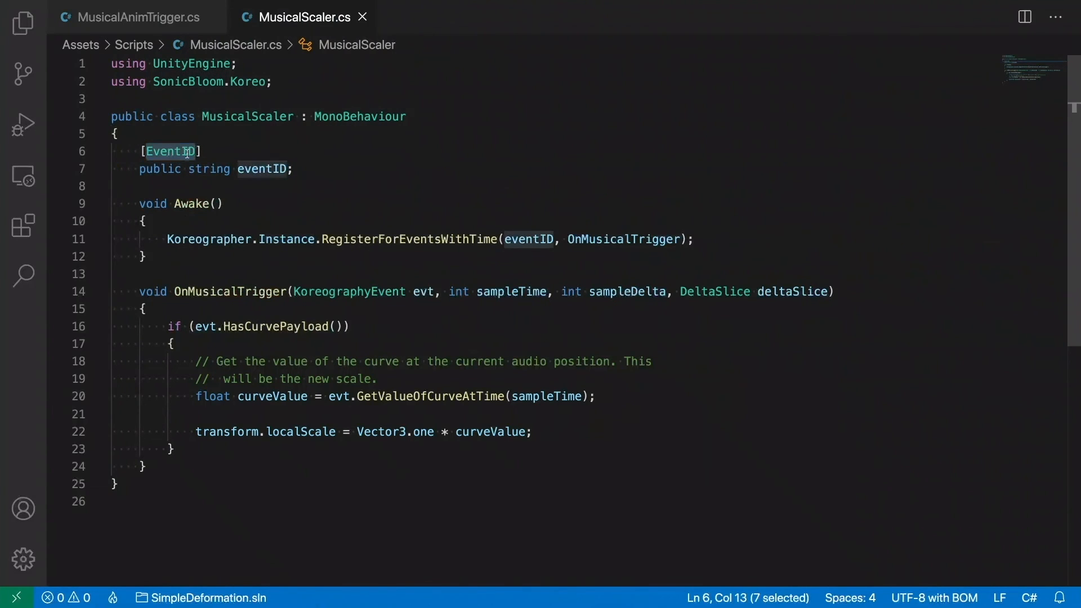
left_click(251, 169)
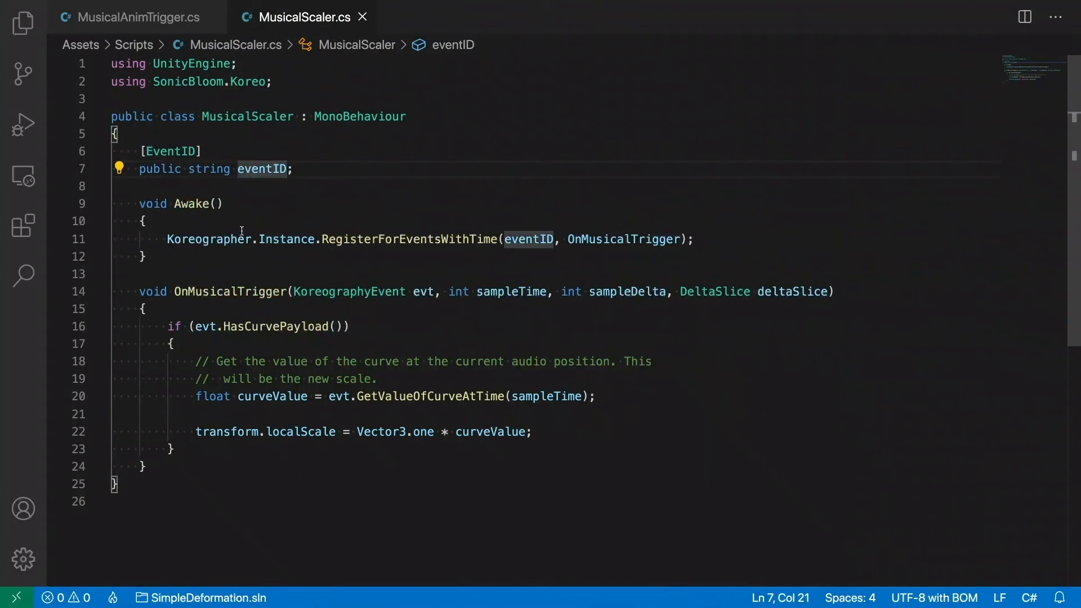
- Examine the RegisterForEventsWithTime call in Awake and the OnMusicalTrigger callback it registers
double_click(188, 205)
left_click(352, 226)
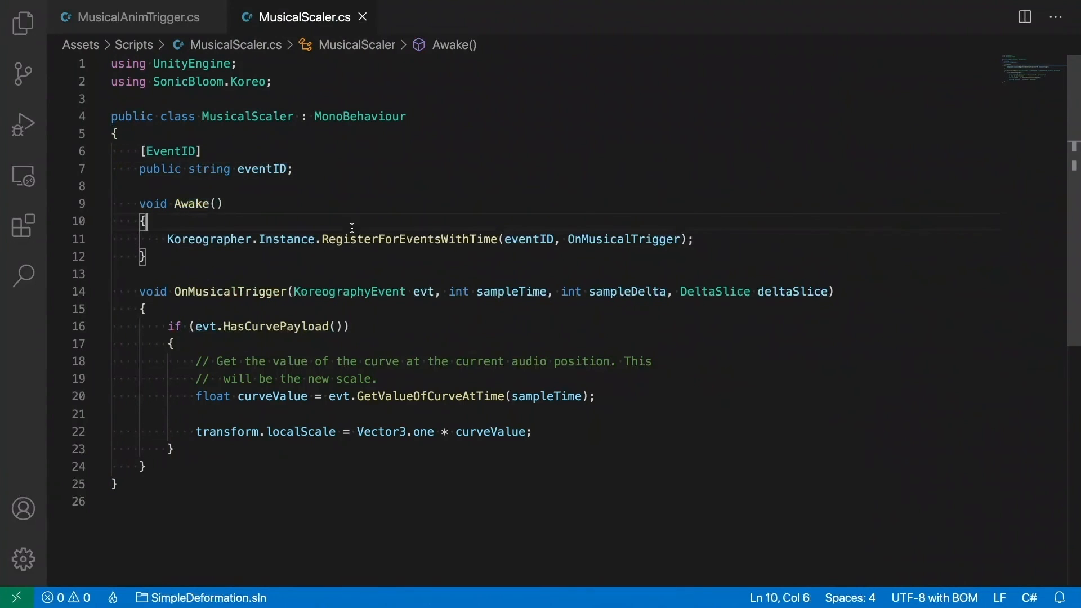
left_click_drag(324, 238, 495, 241)
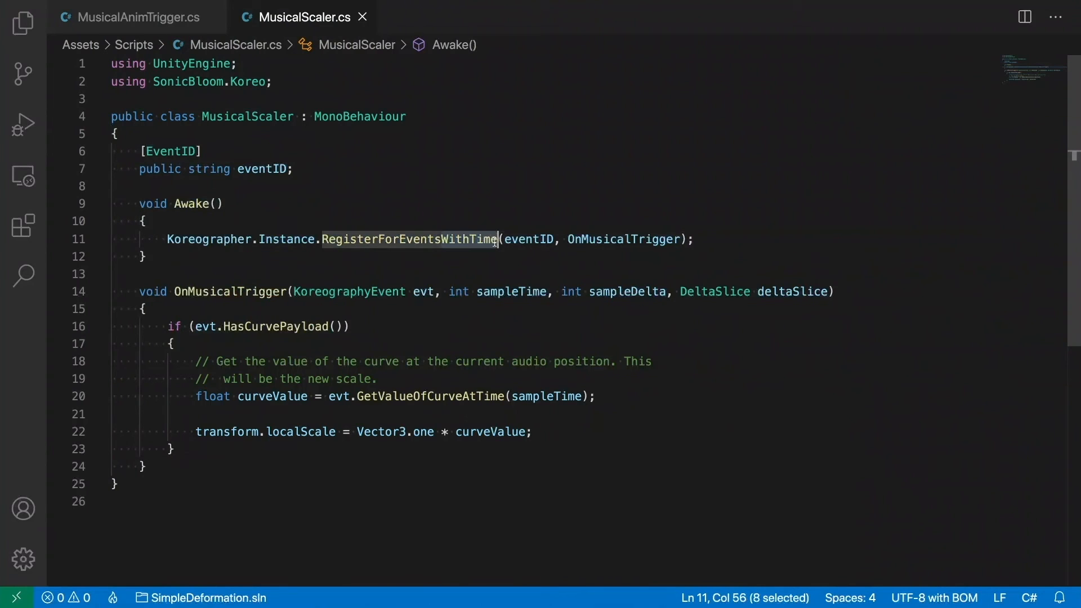
left_click(449, 239)
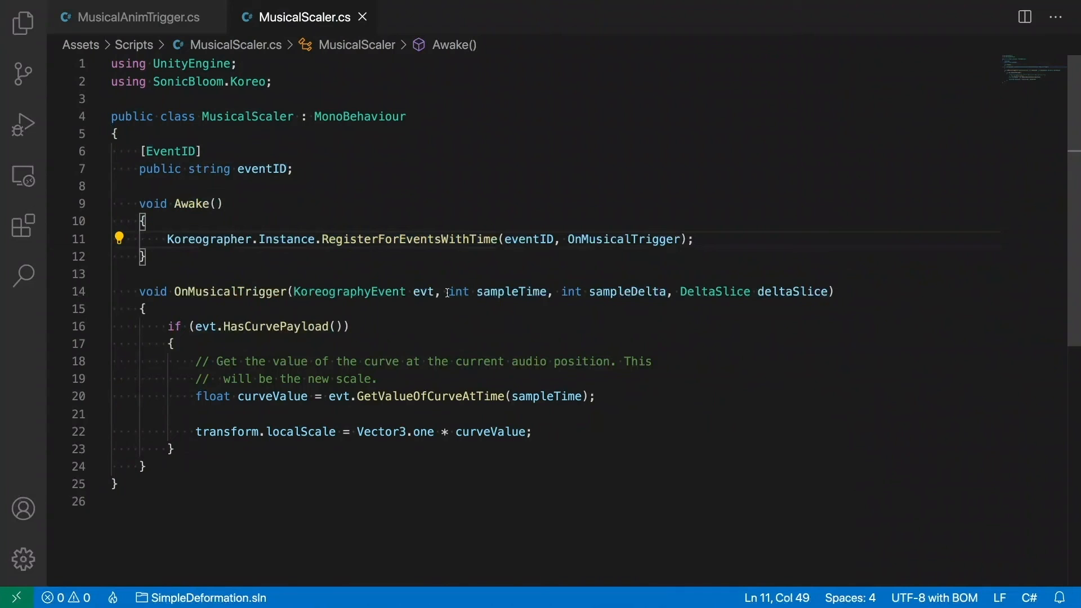
double_click(611, 239)
left_click(245, 291)
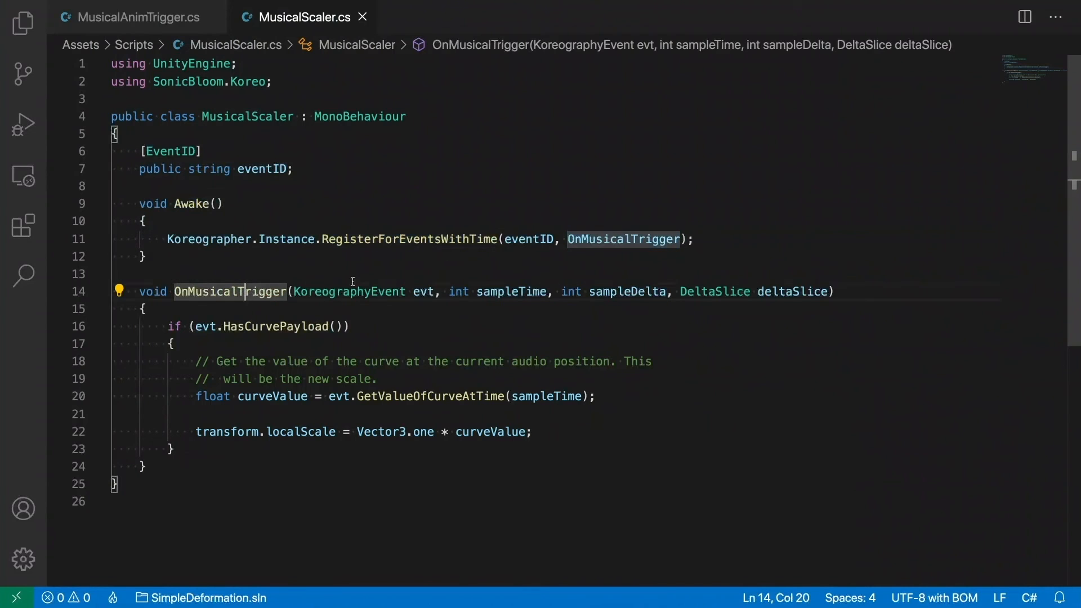
- Examine the sampleTime and sampleDelta parameters in the OnMusicalTrigger method's signature
left_click(449, 292)
left_click_drag(450, 292, 548, 292)
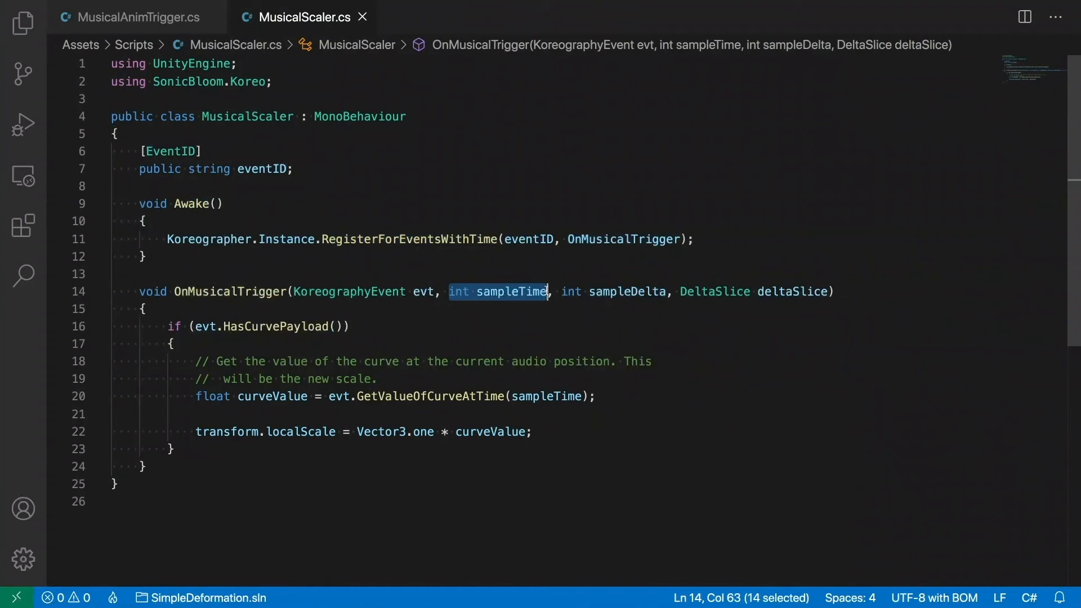
double_click(598, 291)
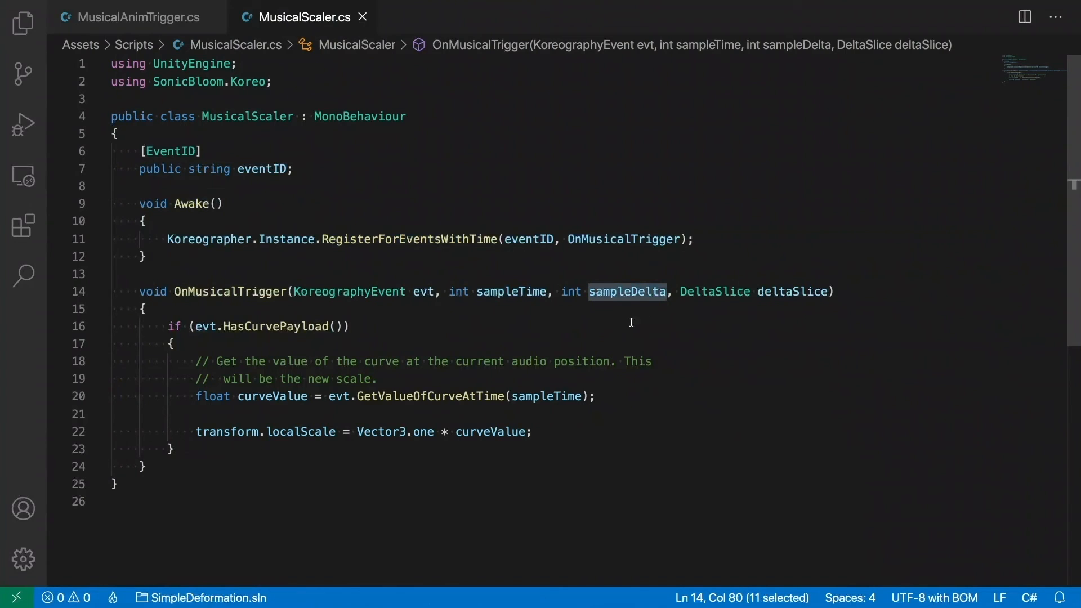
left_click(178, 343)
- Inspect the HasCurvePayload check on the evt parameter inside OnMusicalTrigger
scroll(182, 333, "down", 1)
scroll(182, 332, "down", 2)
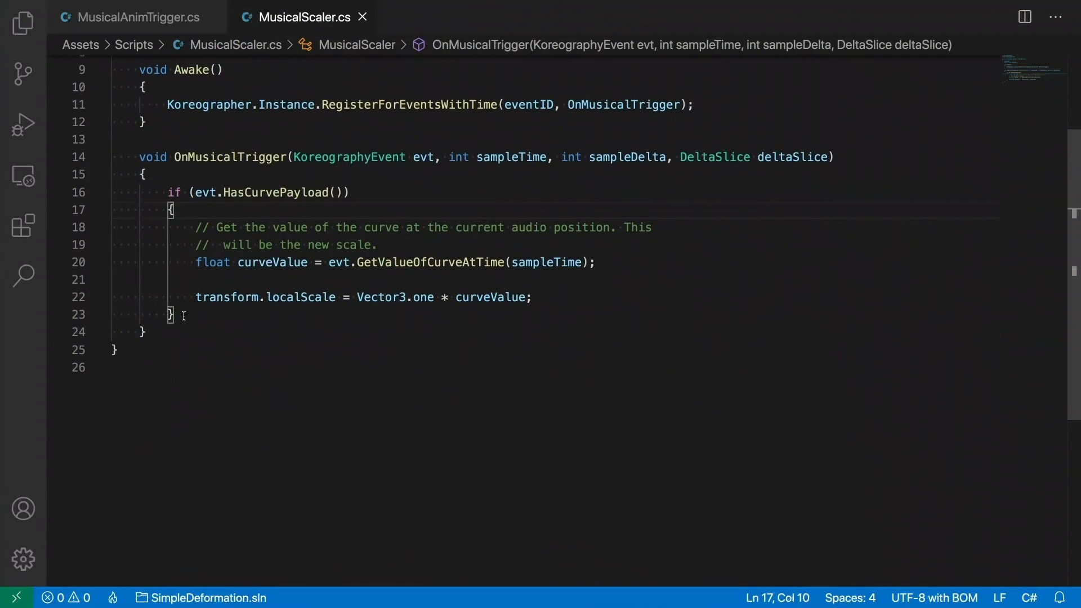
mouse_move(259, 197)
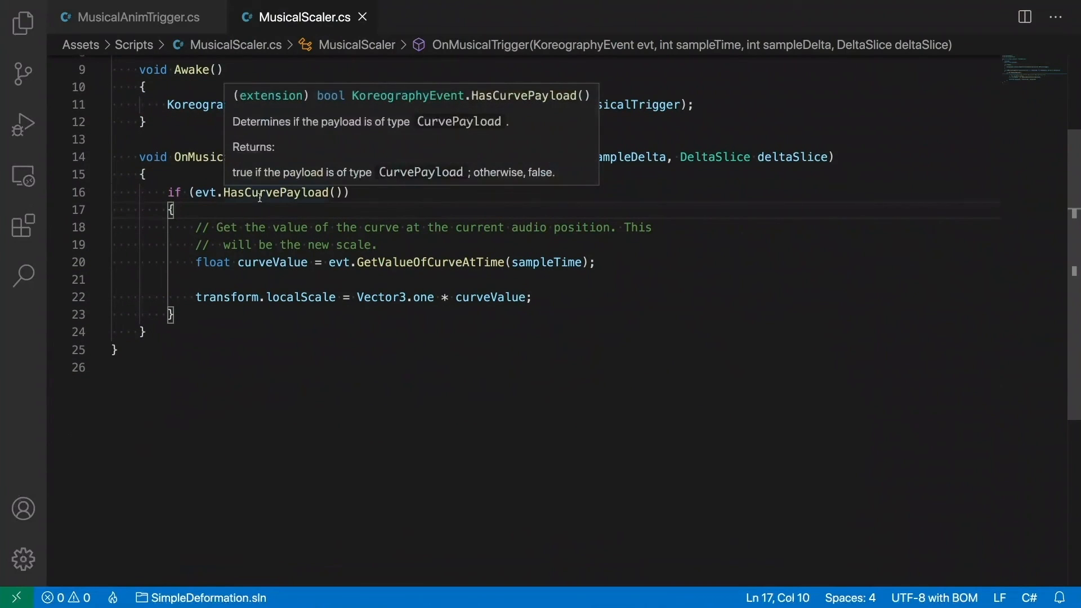
double_click(205, 192)
double_click(424, 158)
double_click(239, 192)
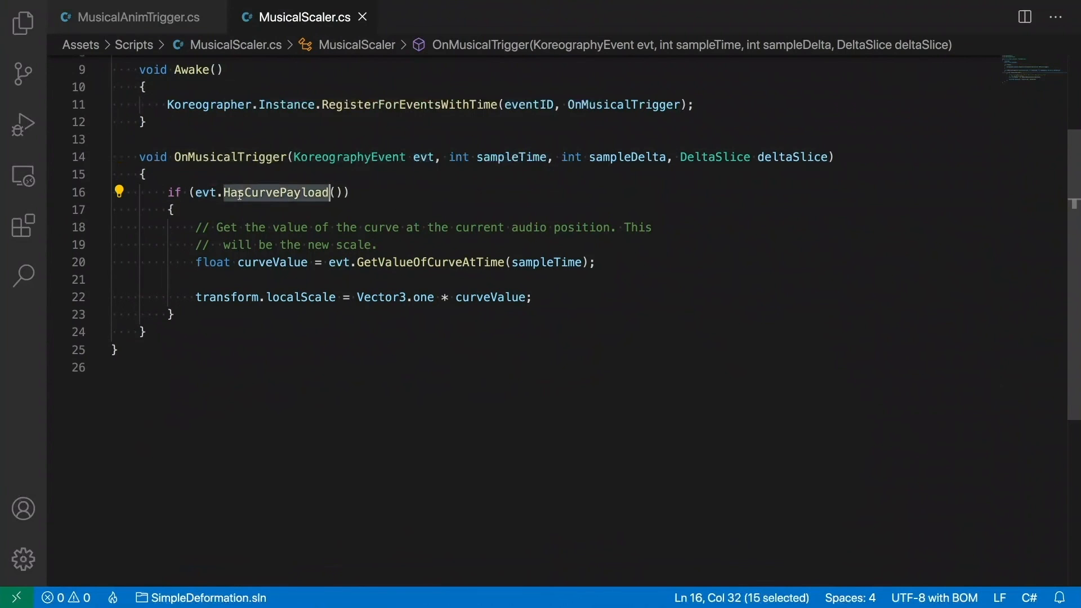
- Switch to Unity, load SkeletonMarchKoreo in the Koreography Editor and view the Organ track's curve spans
key("ctrl+Left")
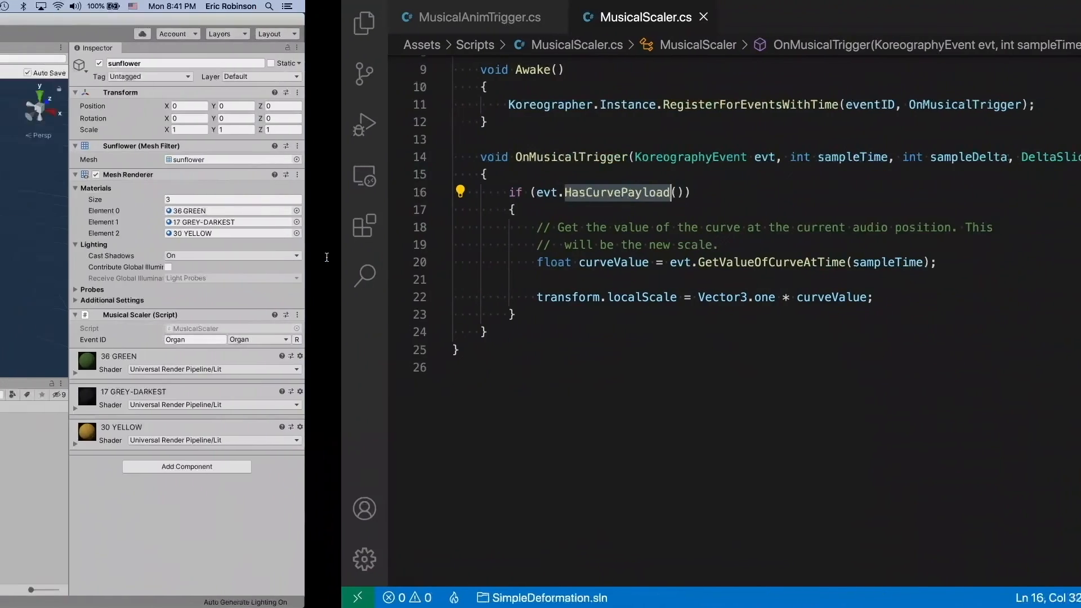
left_click(423, 24)
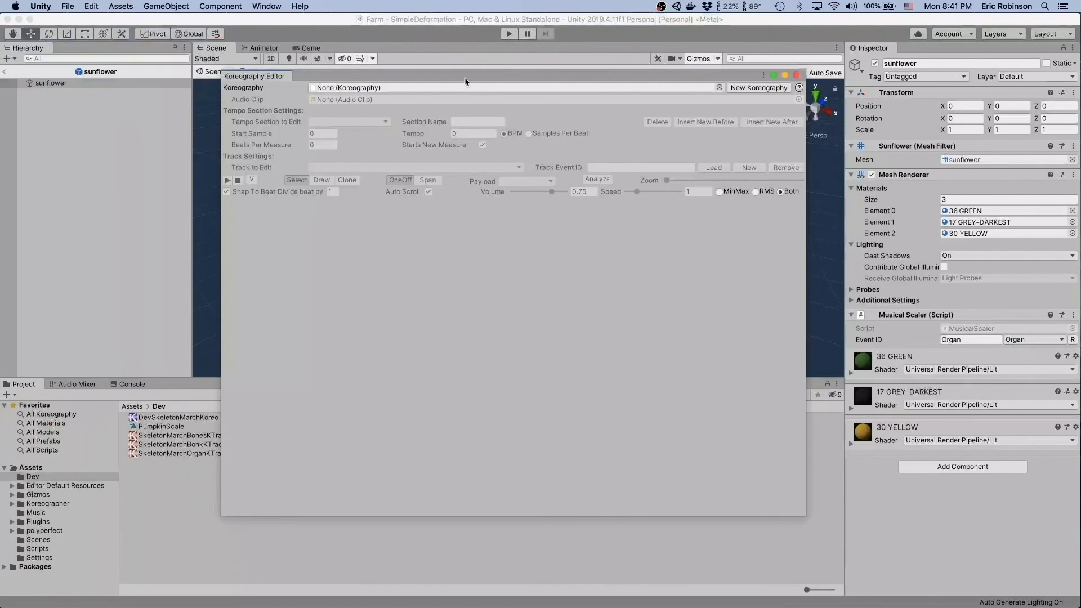
left_click(472, 88)
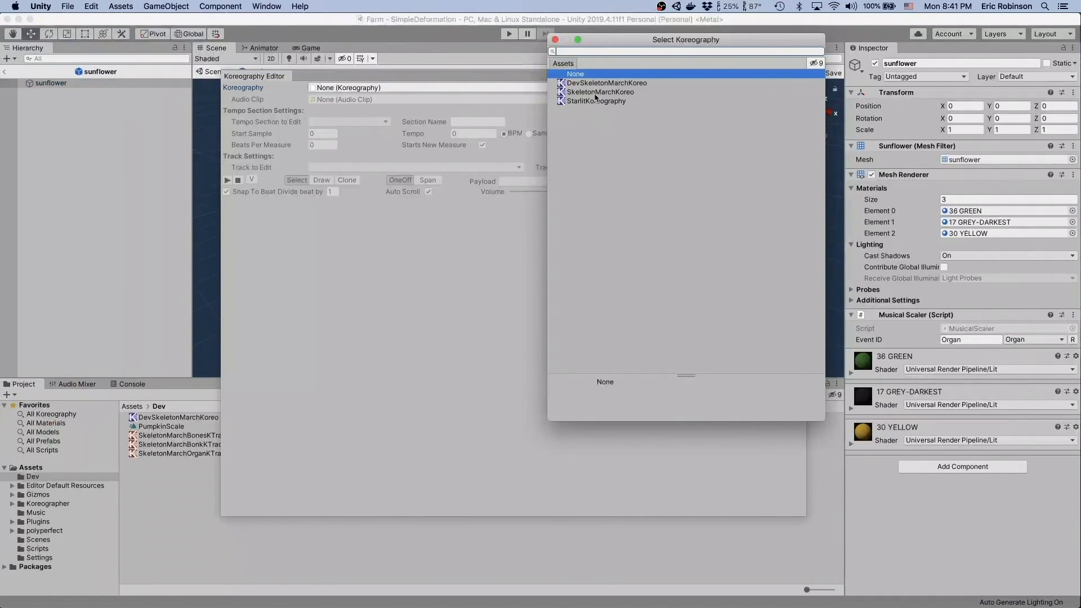
double_click(590, 93)
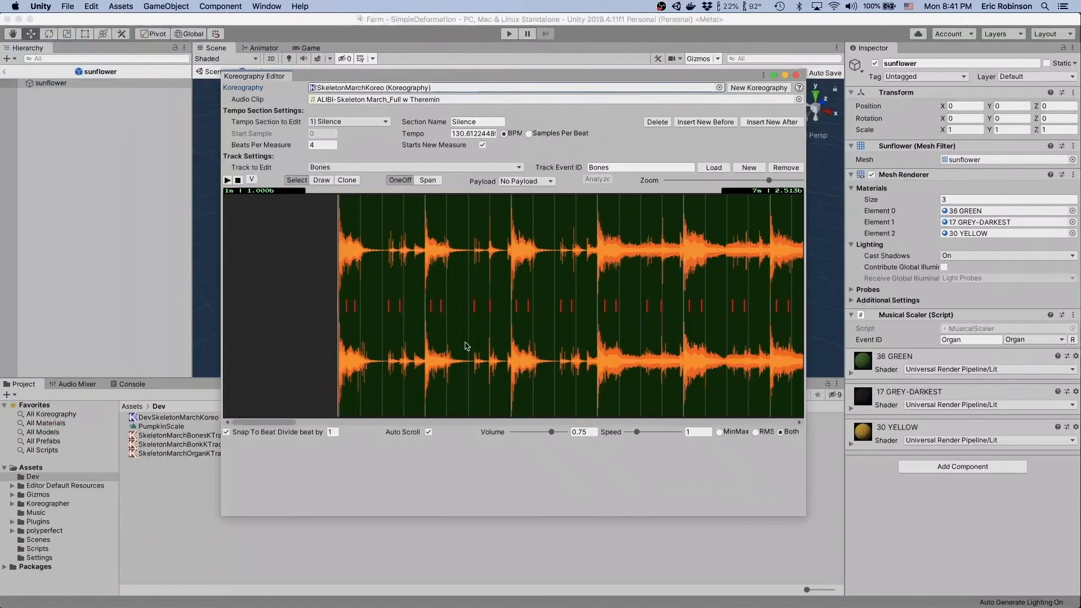
left_click(449, 168)
left_click(332, 190)
scroll(572, 298, "right", 5)
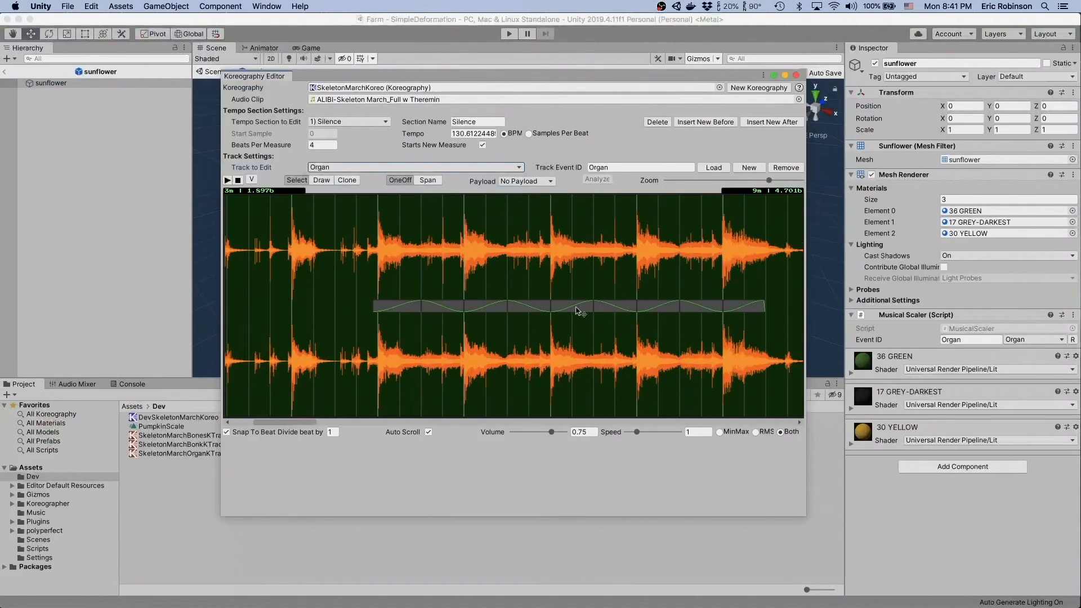
- Return to MusicalScaler.cs in Visual Studio Code and examine how HasCurvePayload guards the GetValueOfCurveAtTime call
key("ctrl+Right")
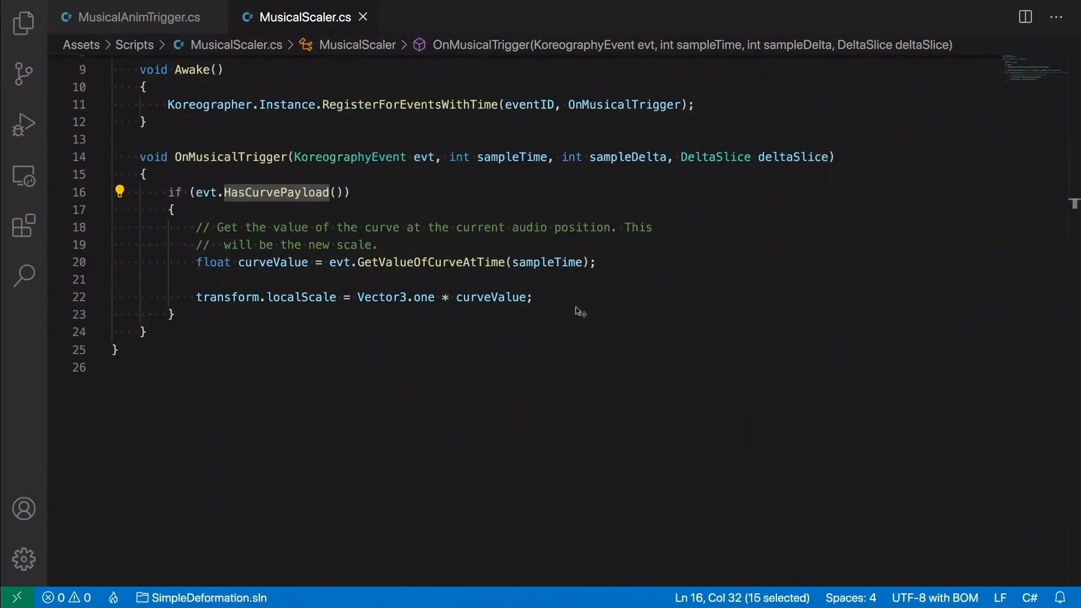
mouse_move(262, 192)
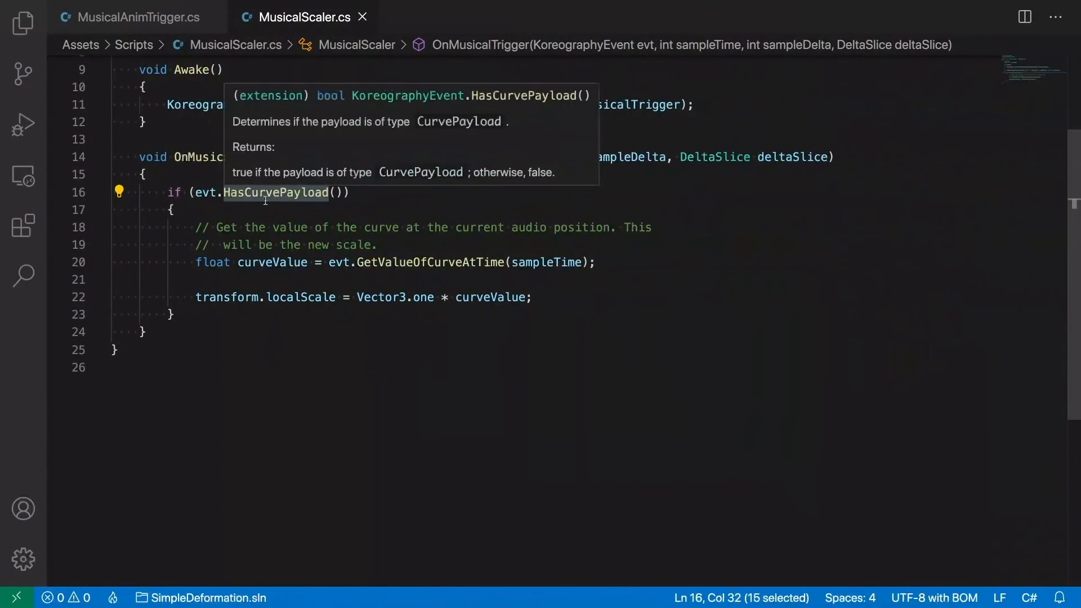
left_click(267, 228)
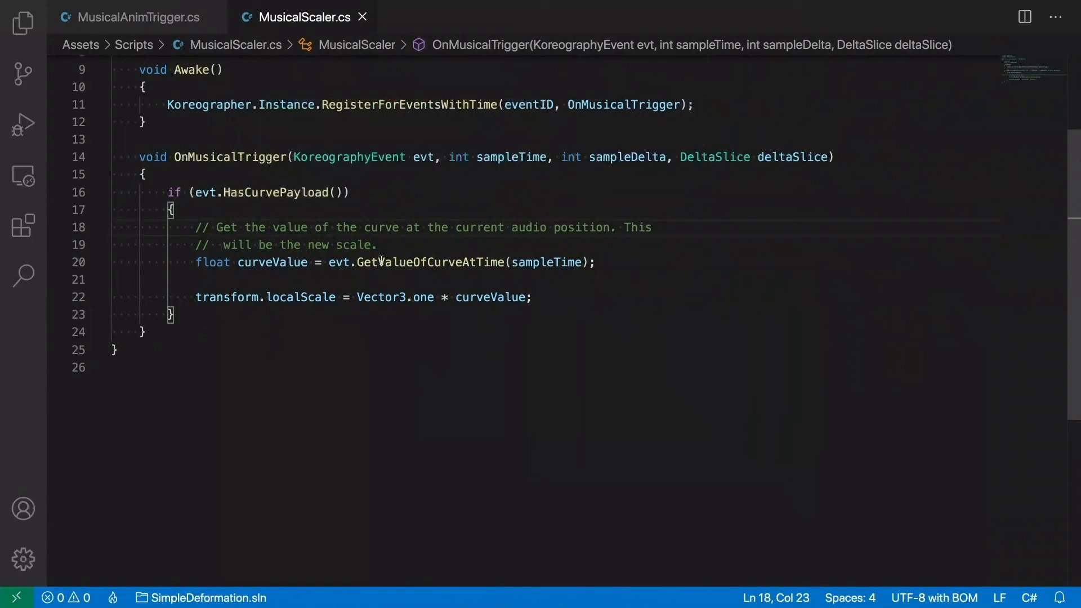
mouse_move(382, 260)
double_click(444, 262)
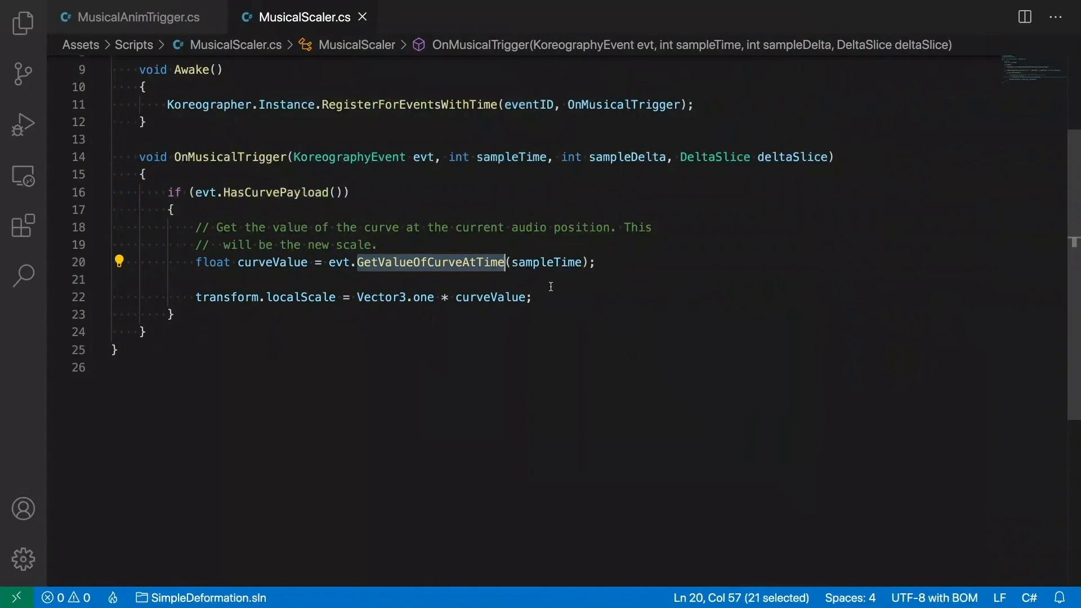
- Examine the line assigning Vector3.one multiplied by curveValue to transform.localScale
left_click(280, 297)
double_click(280, 296)
left_click_drag(280, 297, 351, 298)
key("alt+shift+Left")
key("alt+shift+Left")
key("alt+shift+Right")
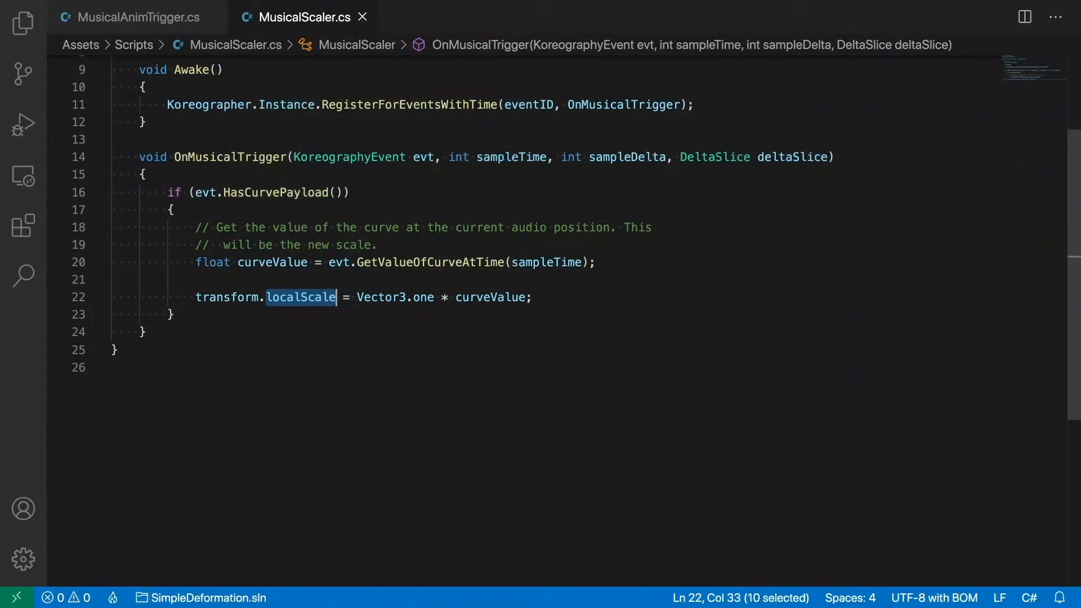
left_click(356, 288)
key("alt+shift+Right")
key("alt+shift+Right")
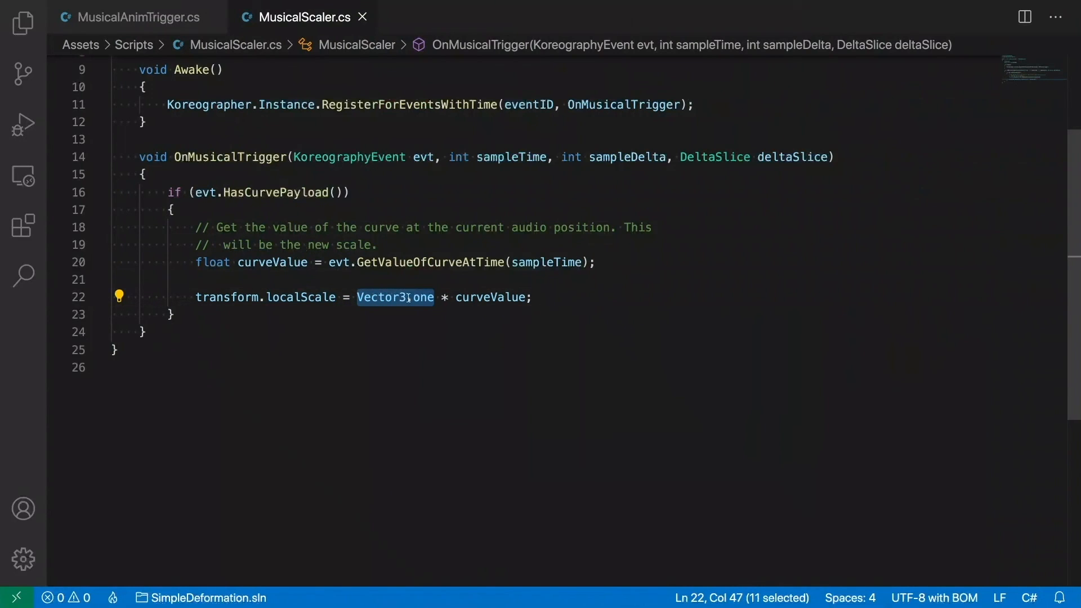
double_click(498, 297)
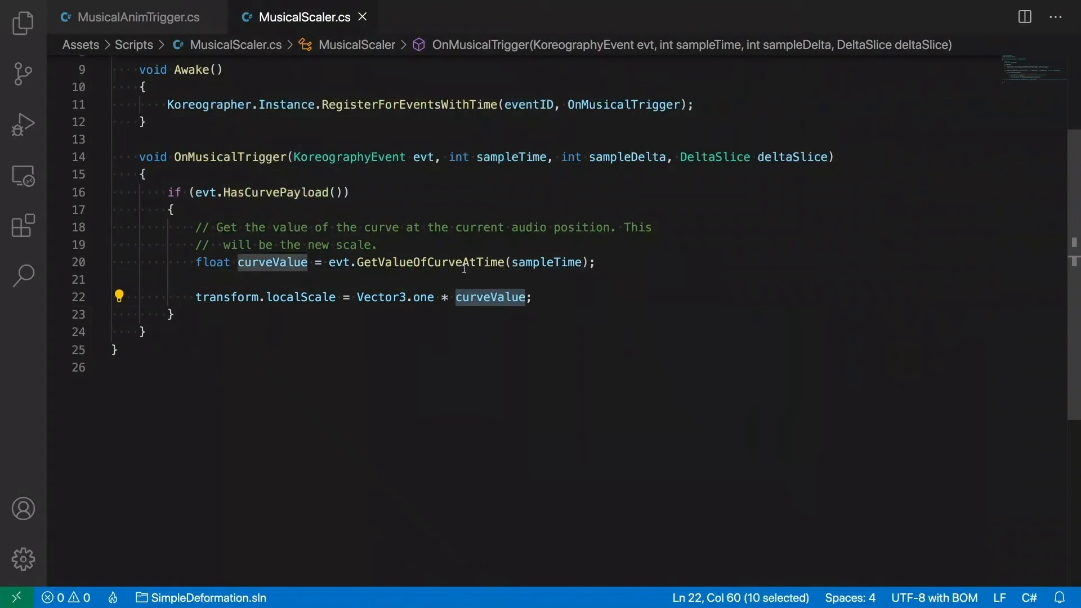
left_click(380, 298)
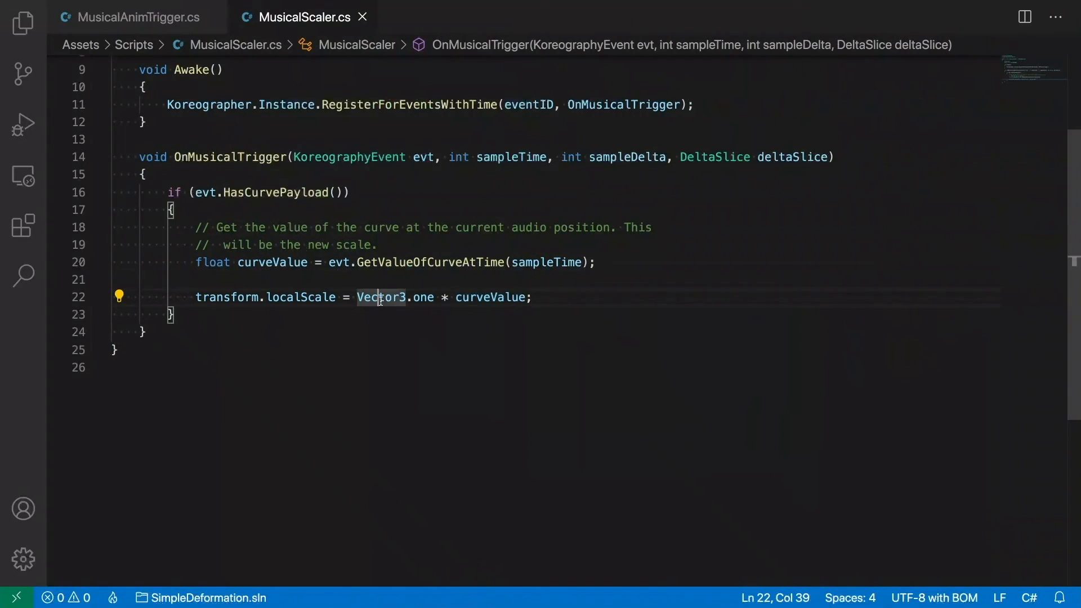
key("Left")
key("Left")
key("Left")
key("Left")
left_click(520, 322)
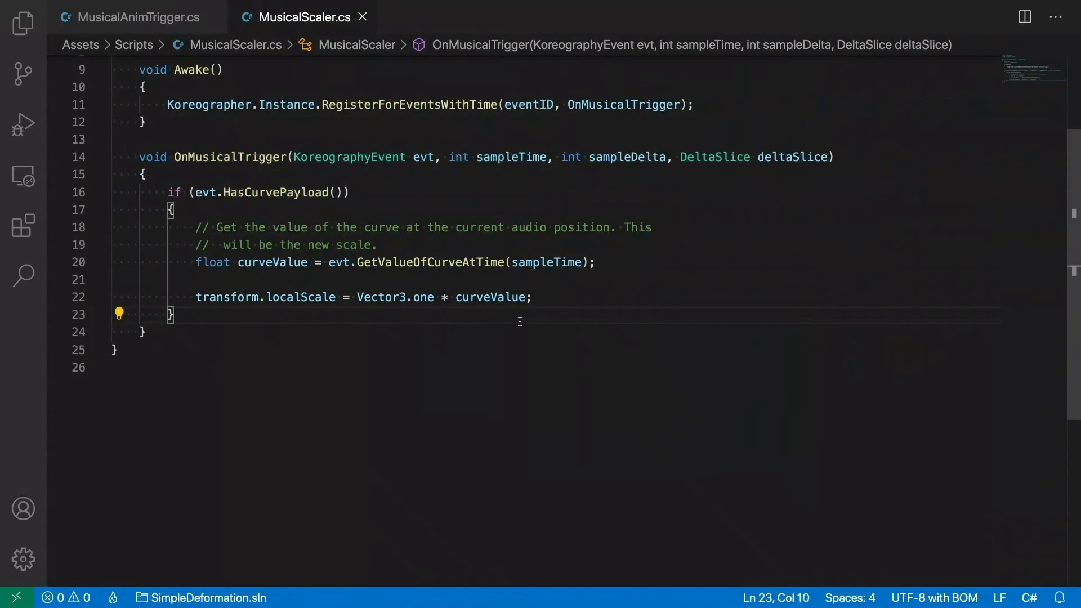
- Switch back to Unity, close the Koreography Editor and exit the sunflower prefab to the Farm scene
key("ctrl+Left")
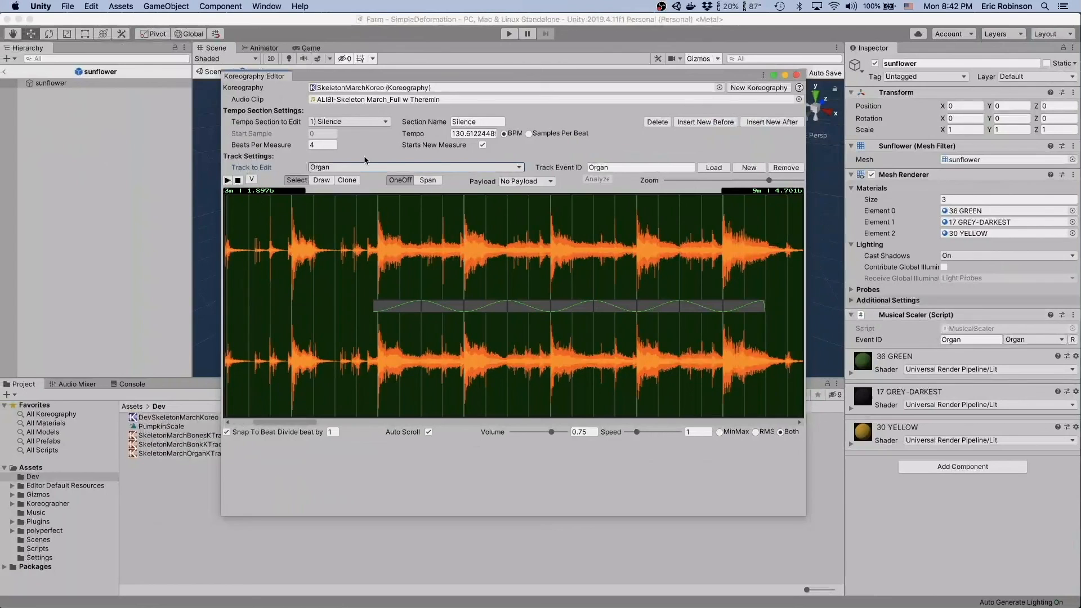
left_click(800, 76)
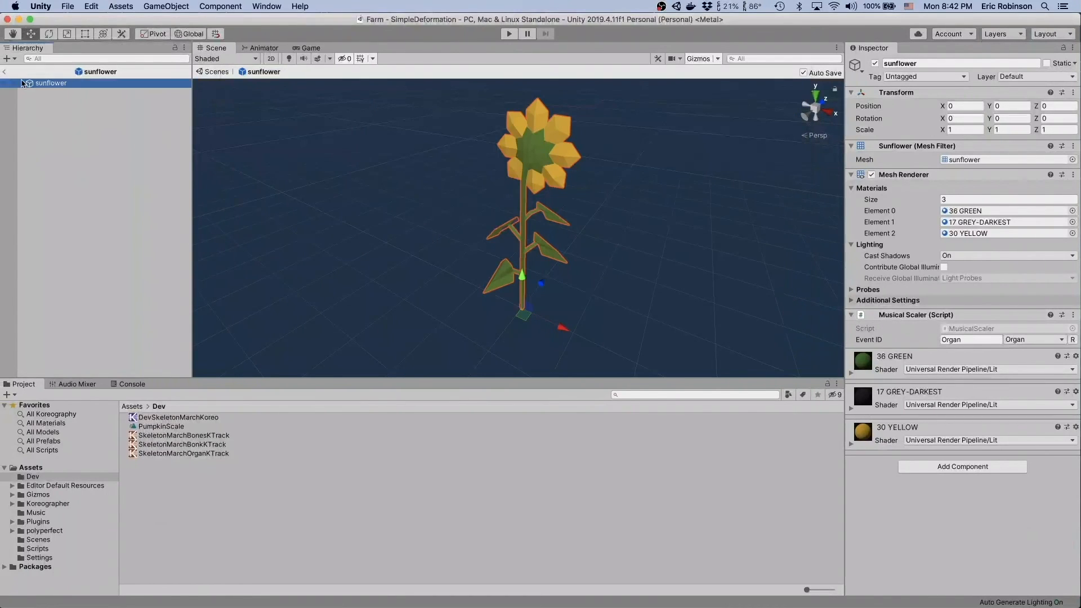
left_click(5, 72)
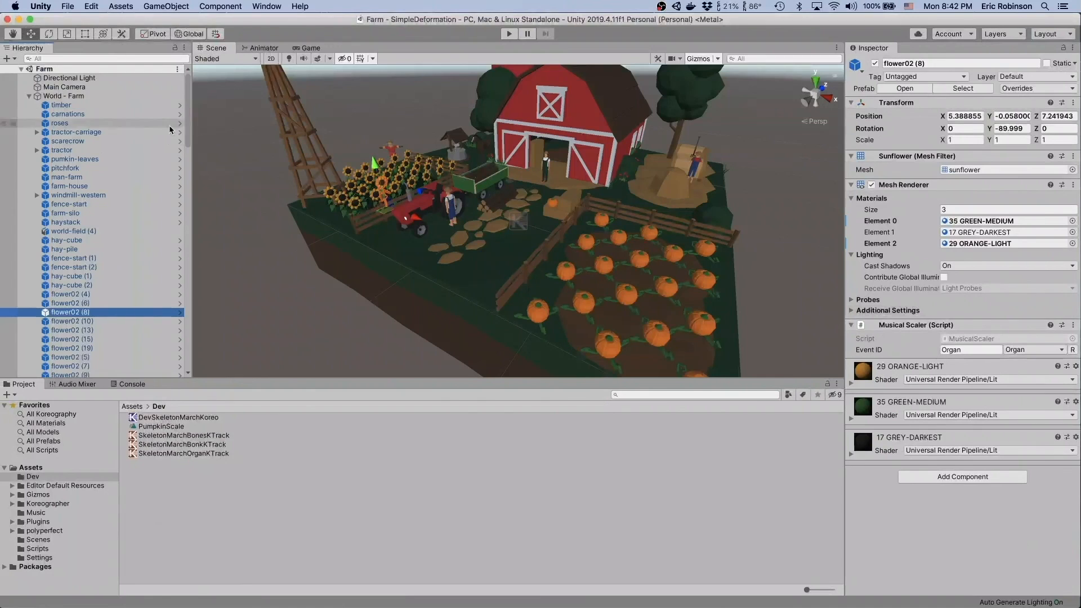
- Collapse and deselect the World - Farm hierarchy, play the Farm scene to check the music-driven animation, and stop playback
left_click(29, 97)
left_click(88, 156)
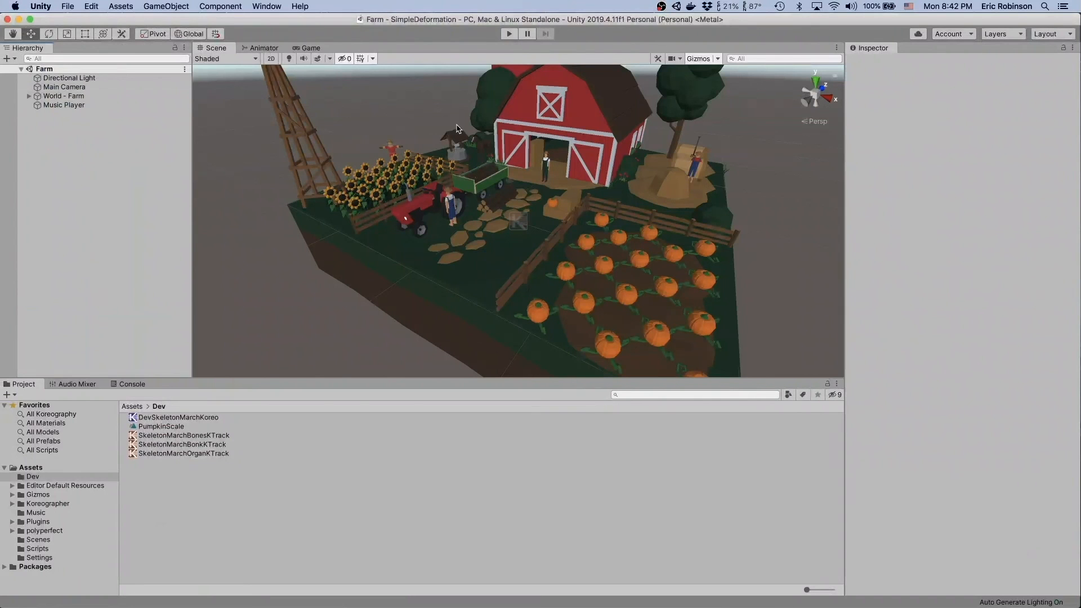
left_click(512, 34)
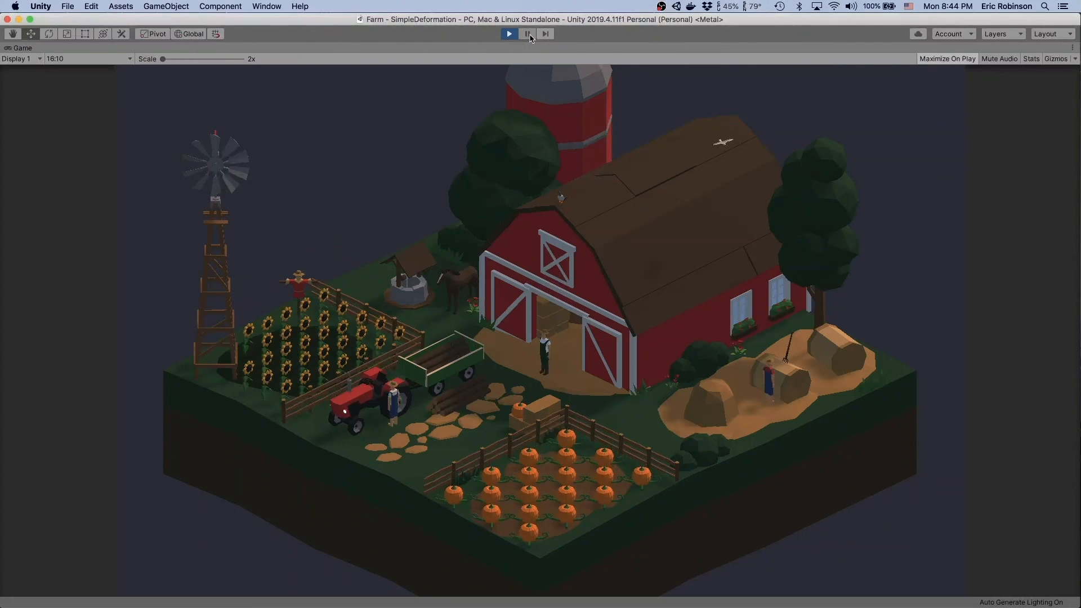
left_click(509, 34)
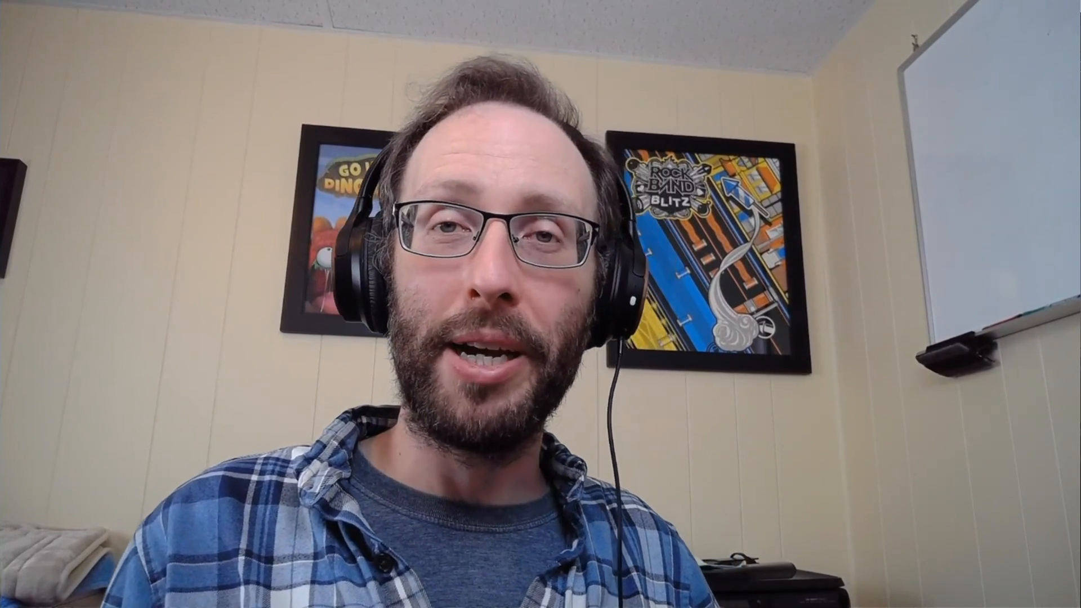